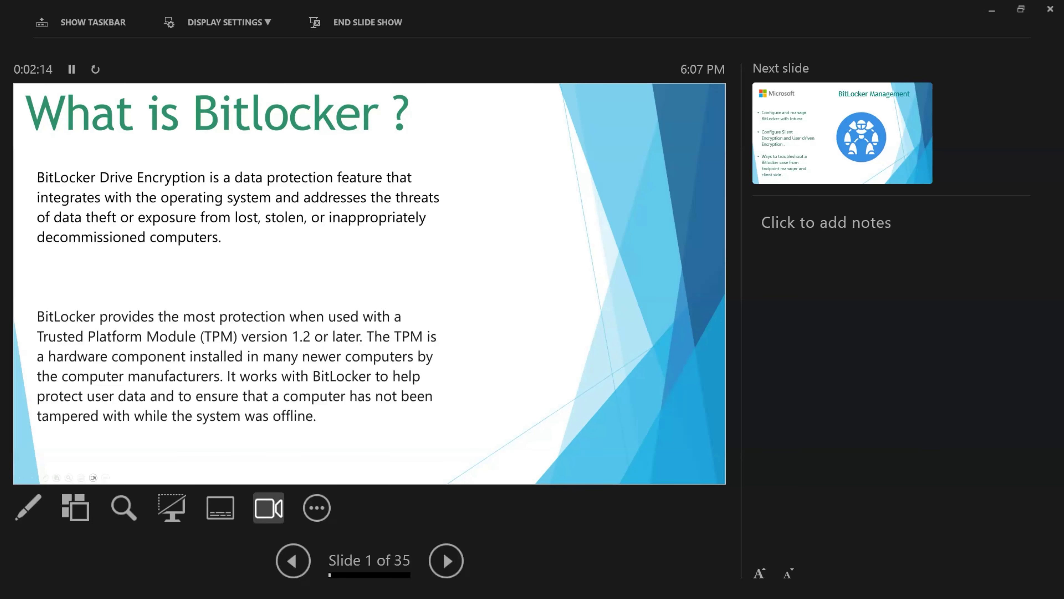
# - Advance the presentation from the "What is Bitlocker ?" slide to the DEMO slide and end the slide show
pyautogui.press('Right')
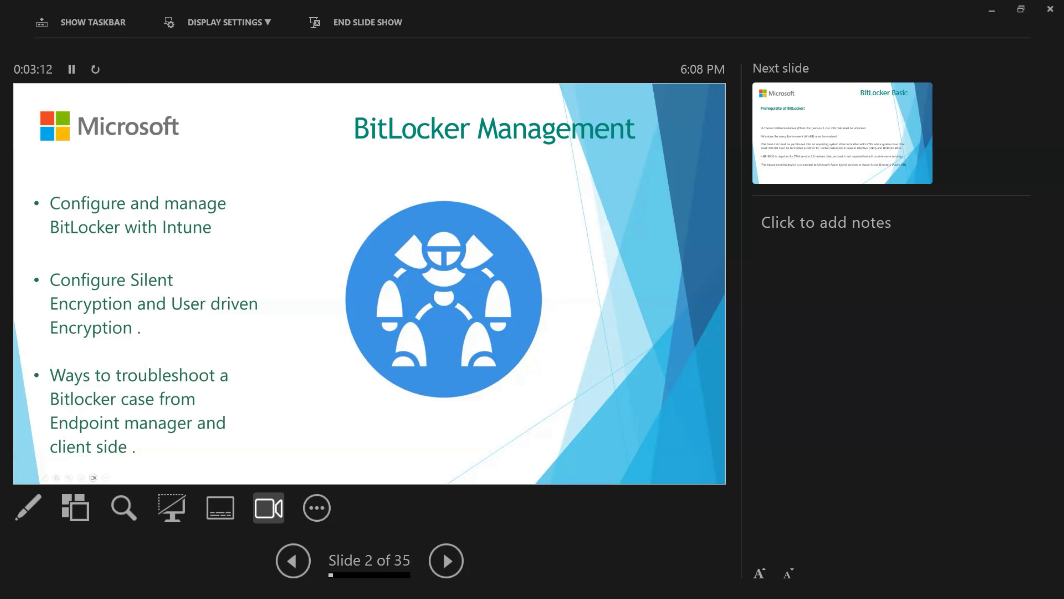
pyautogui.press('Right')
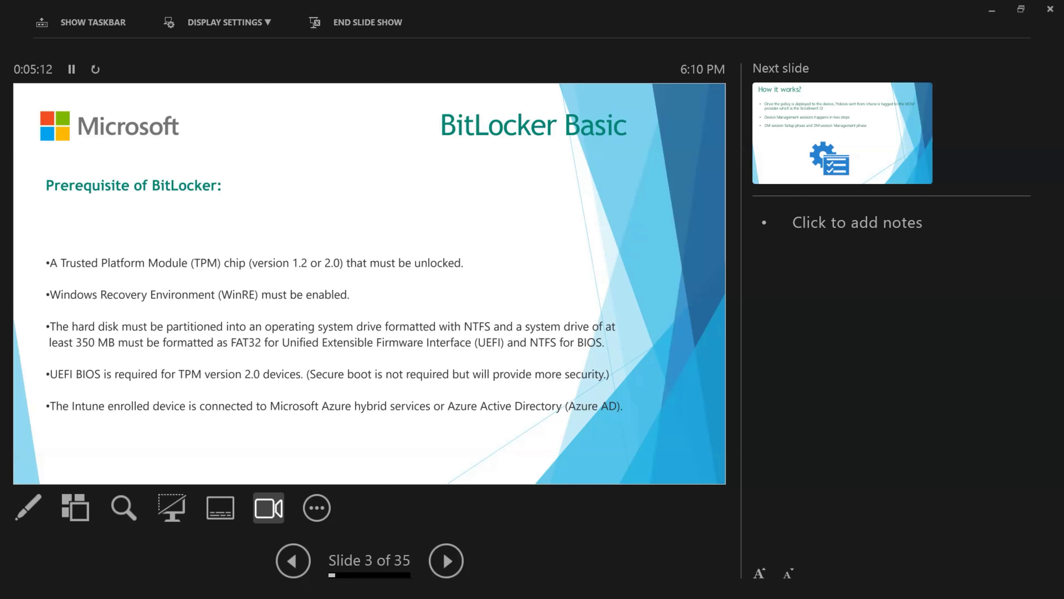
pyautogui.press('Right')
pyautogui.press('Right')
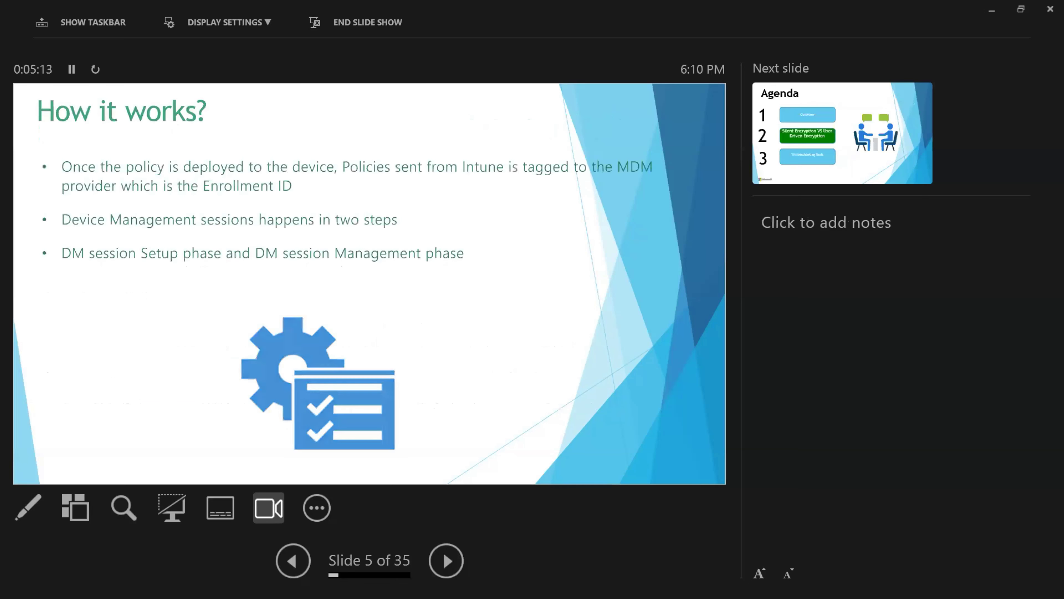
pyautogui.press('Right')
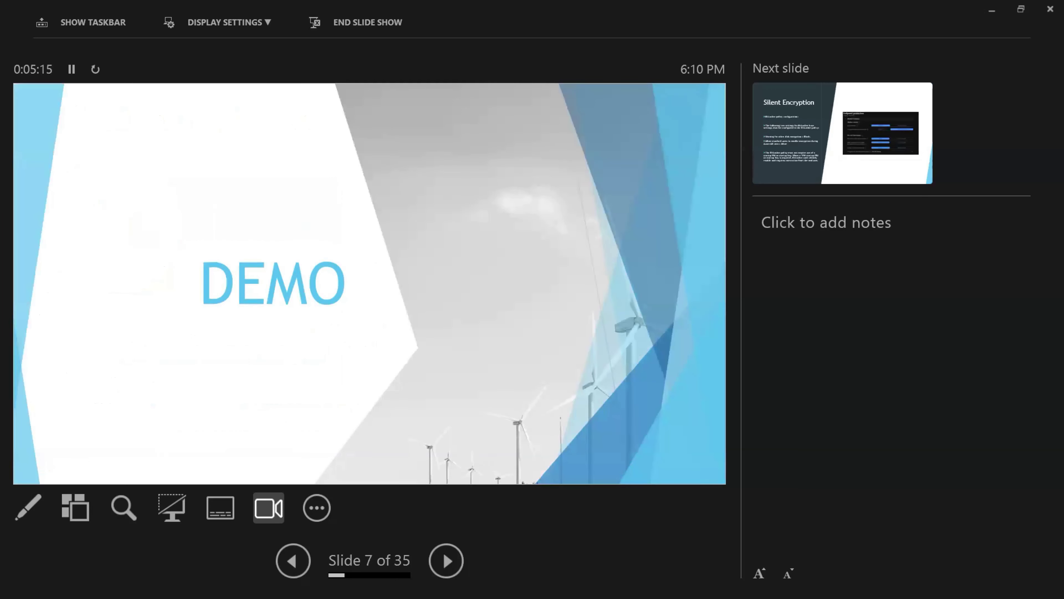
pyautogui.press('Escape')
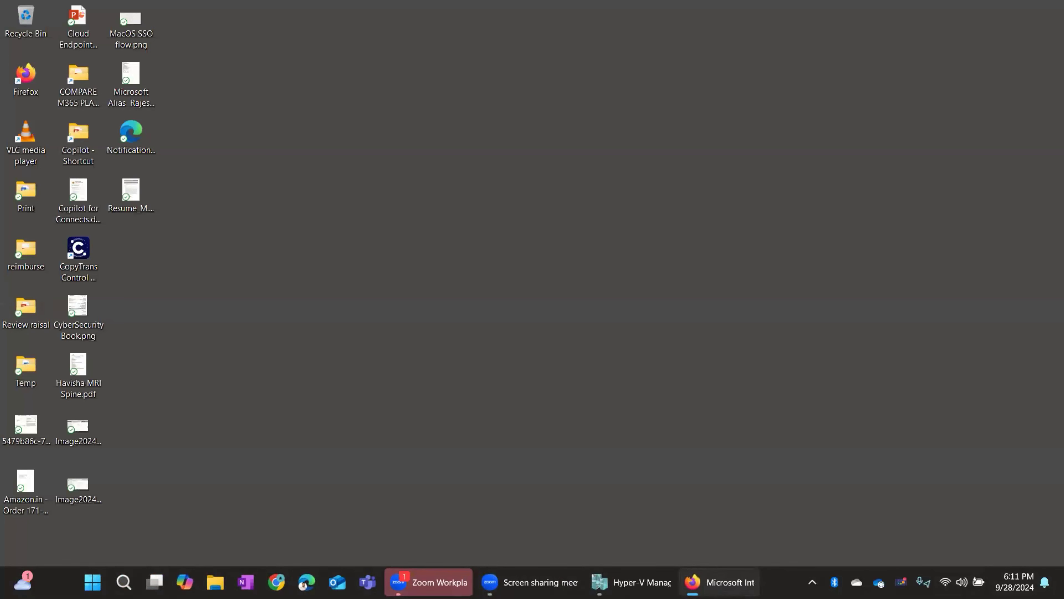
# - Switch to the Microsoft Intune admin center in Firefox
pyautogui.hotkey('alt', 'Tab')
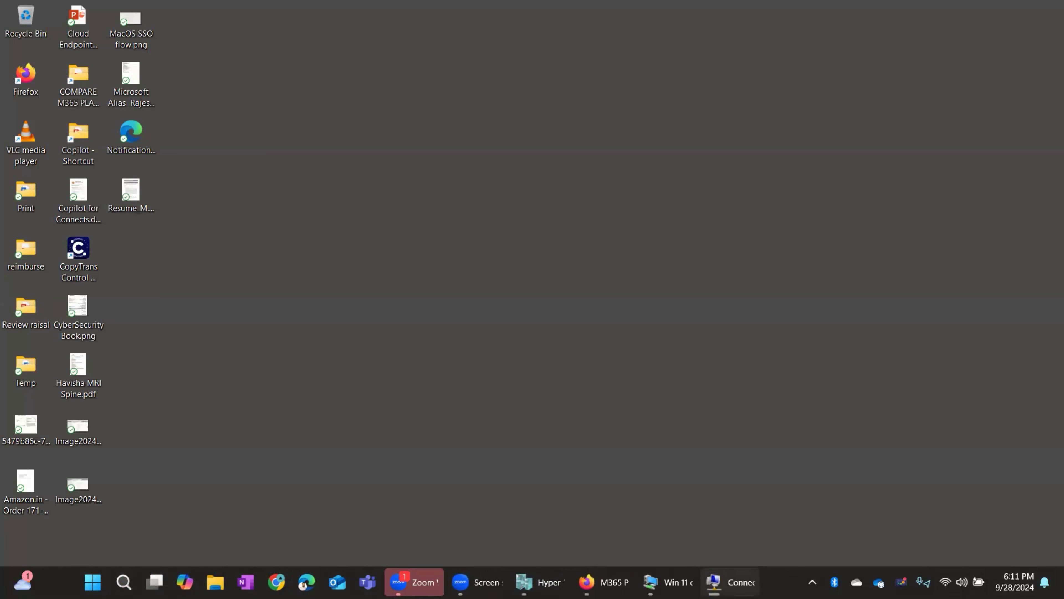
pyautogui.hotkey('alt', 'Tab')
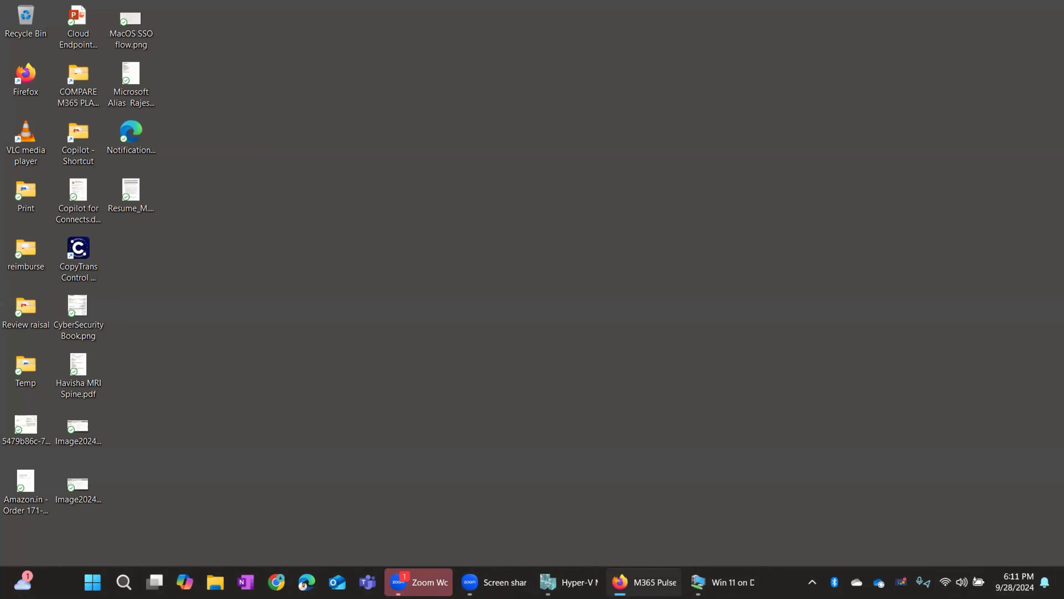
pyautogui.hotkey('ctrl', 'Tab')
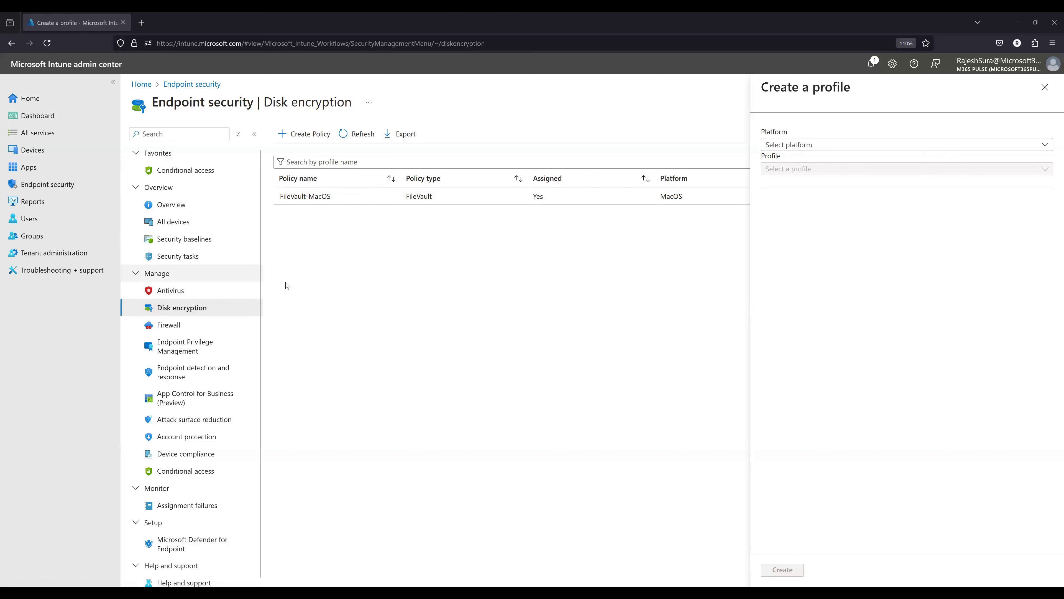
# - Create a disk encryption policy for the Windows platform using the BitLocker profile
pyautogui.click(804, 146)
pyautogui.click(781, 161)
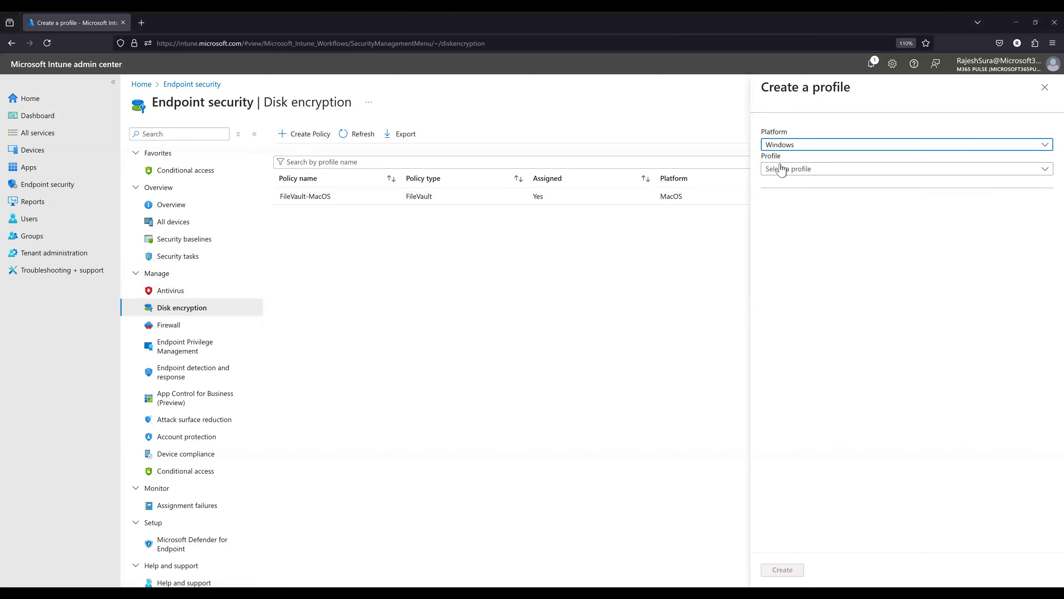
pyautogui.click(783, 172)
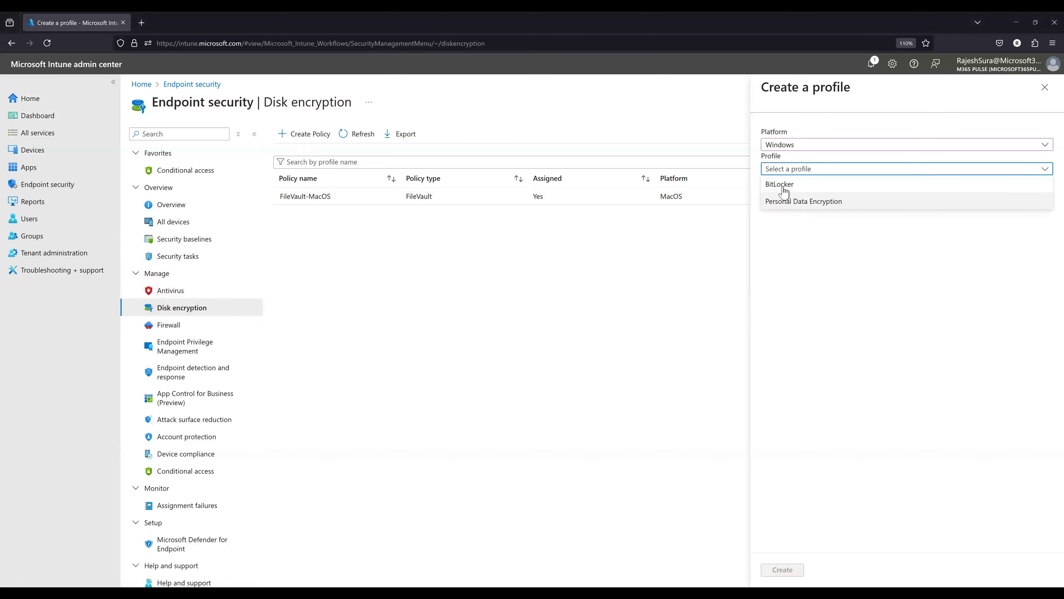
pyautogui.click(782, 184)
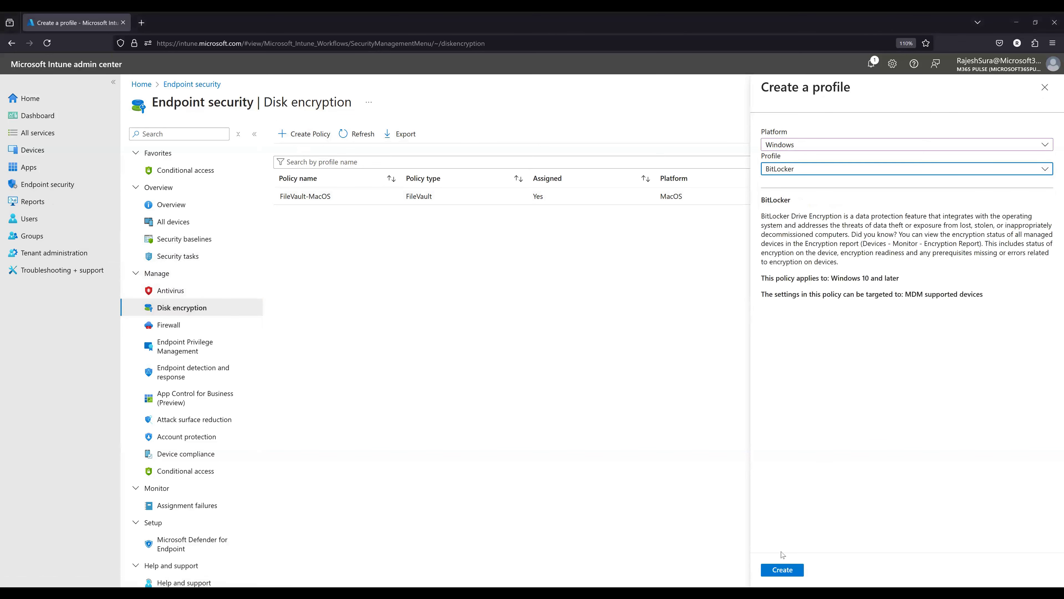
pyautogui.click(782, 570)
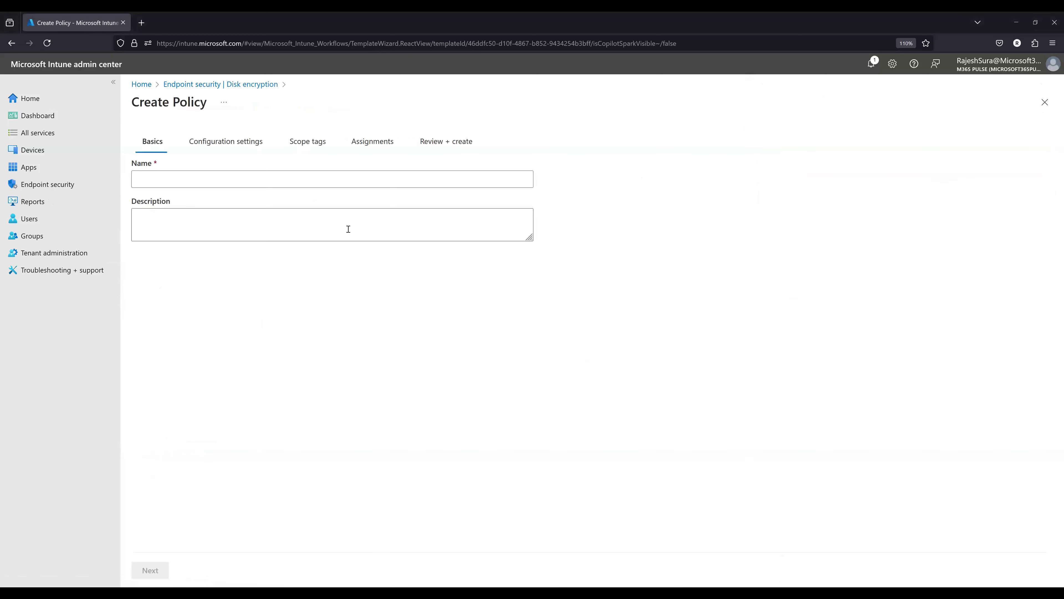
# - Name the policy Bitlocker and continue to its configuration settings
pyautogui.click(204, 184)
pyautogui.write('Bi')
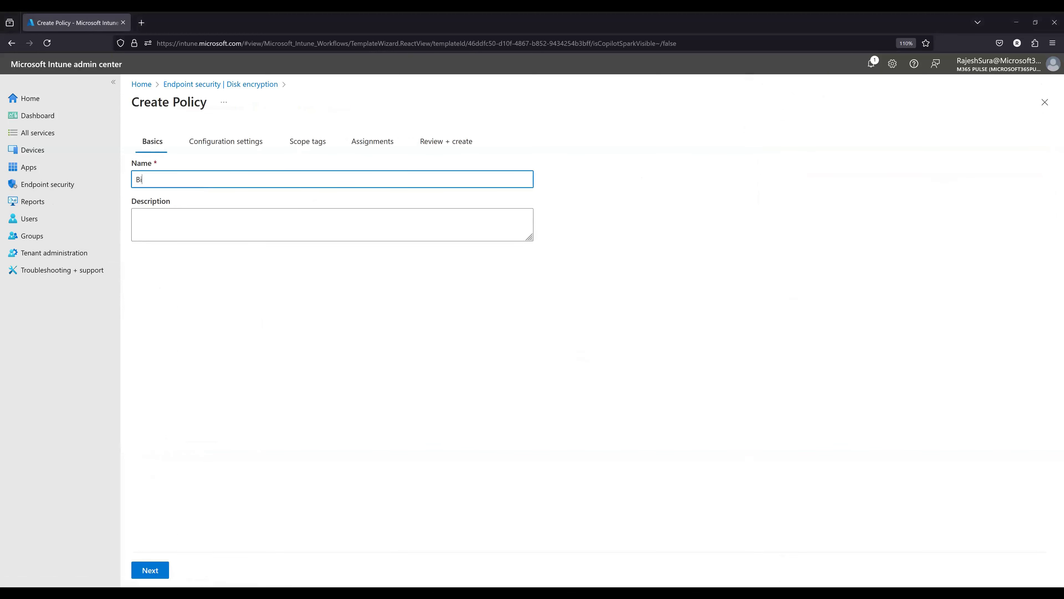
pyautogui.write('tlocker')
pyautogui.click(135, 573)
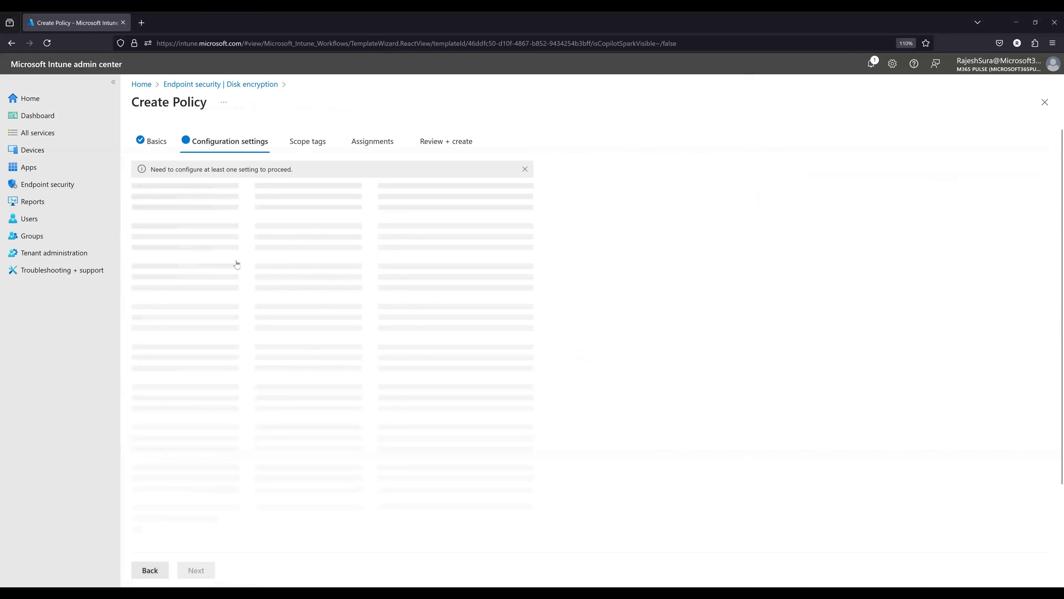
# - Collapse the BitLocker, BitLocker Drive Encryption, Operating System Drives, Fixed Data Drives and Removable Data Drives sections
pyautogui.scroll(-5, 239, 411)
pyautogui.scroll(-5, 239, 415)
pyautogui.scroll(10, 237, 413)
pyautogui.click(528, 197)
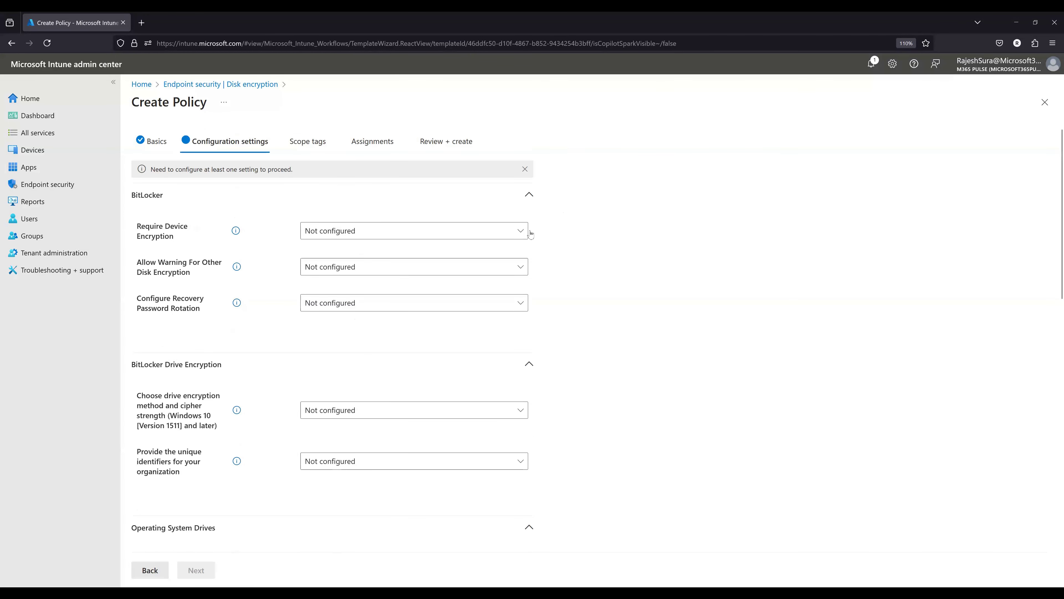
pyautogui.click(529, 227)
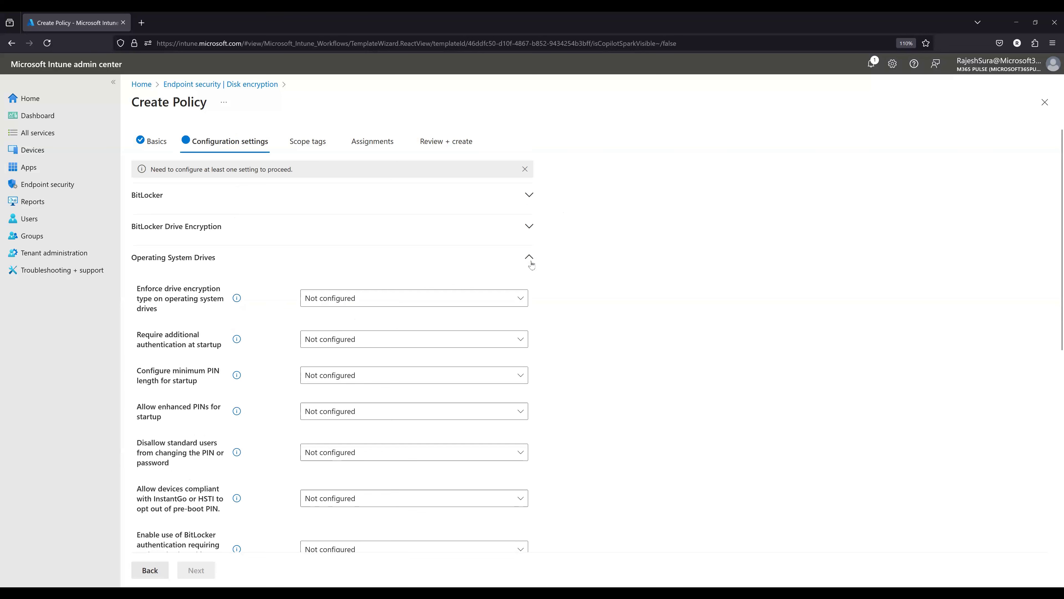
pyautogui.click(529, 258)
pyautogui.click(528, 289)
pyautogui.click(528, 329)
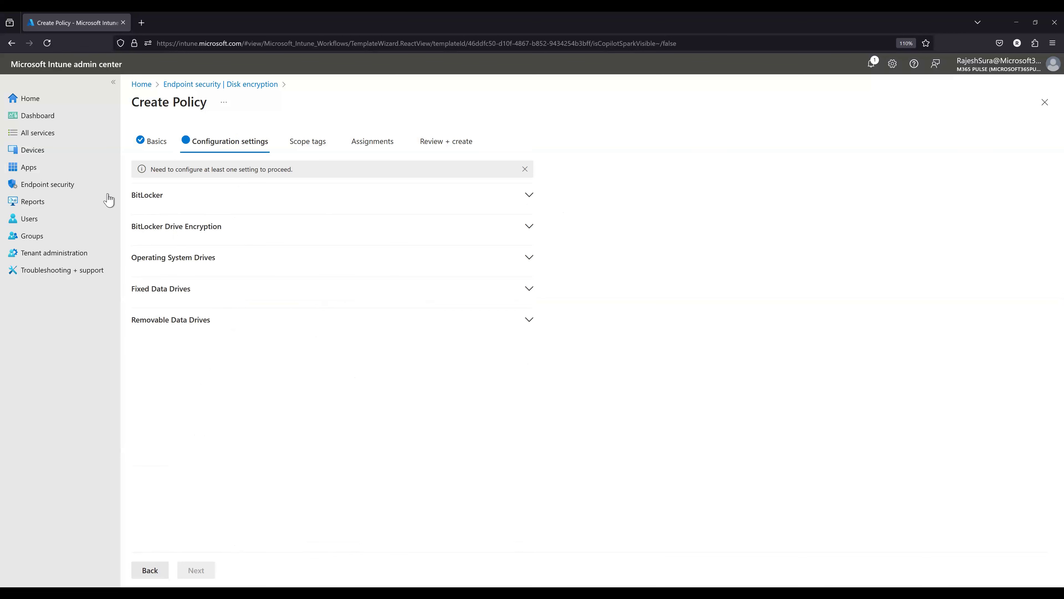
# - Expand the BitLocker section and set Require Device Encryption to Enabled
pyautogui.click(529, 195)
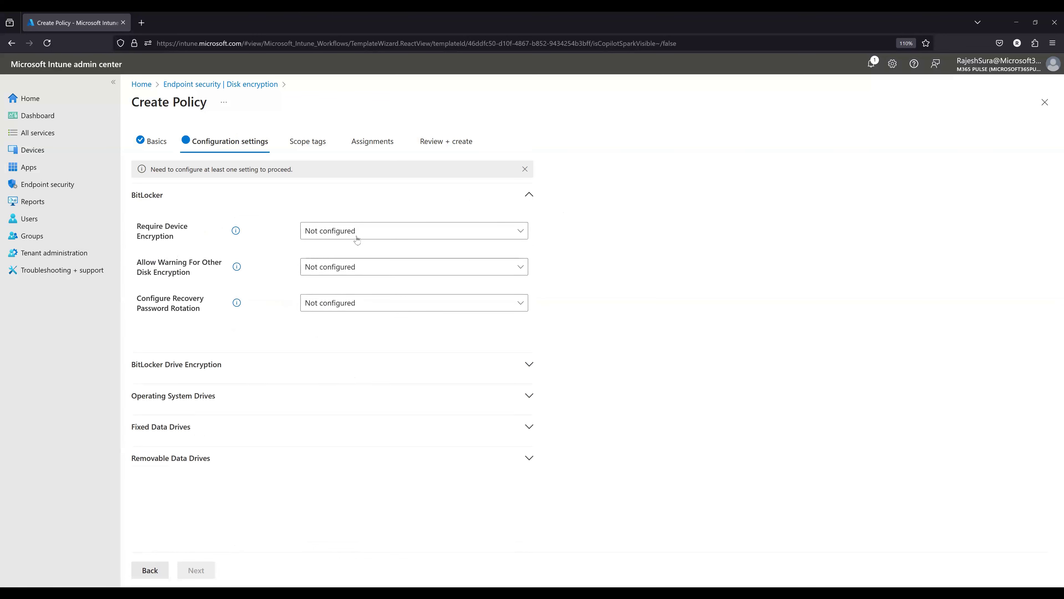
pyautogui.click(269, 365)
pyautogui.click(270, 366)
pyautogui.click(367, 232)
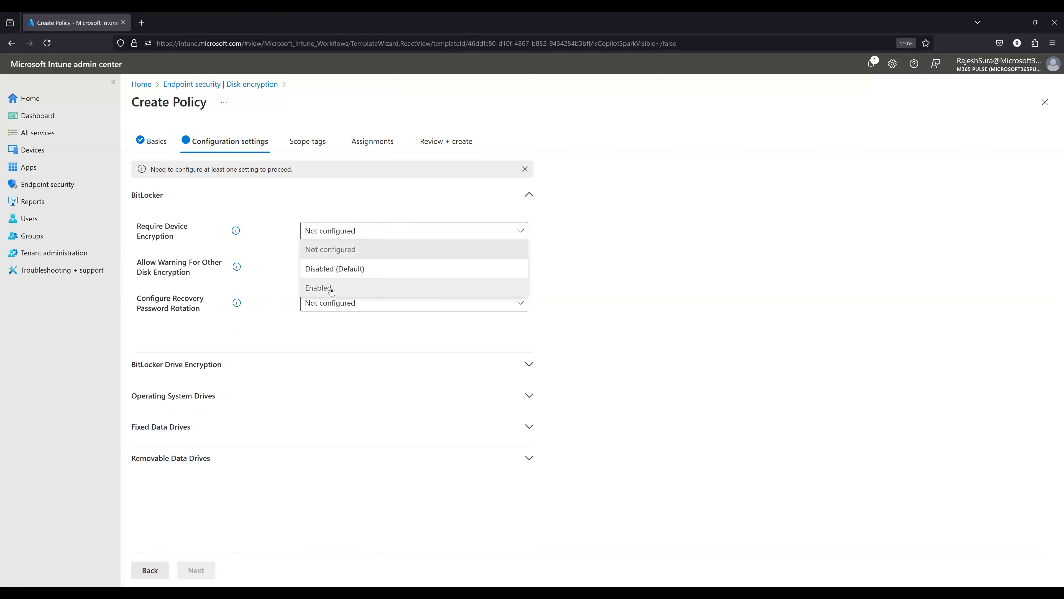
pyautogui.click(319, 288)
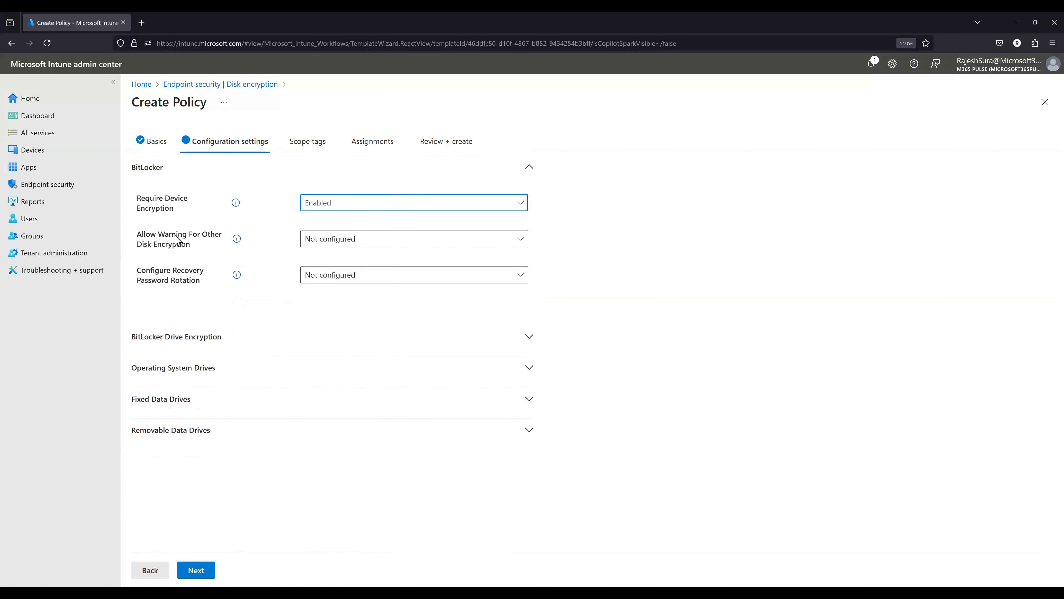
# - Read the description of Allow Warning For Other Disk Encryption and set that option to Disabled
pyautogui.click(237, 239)
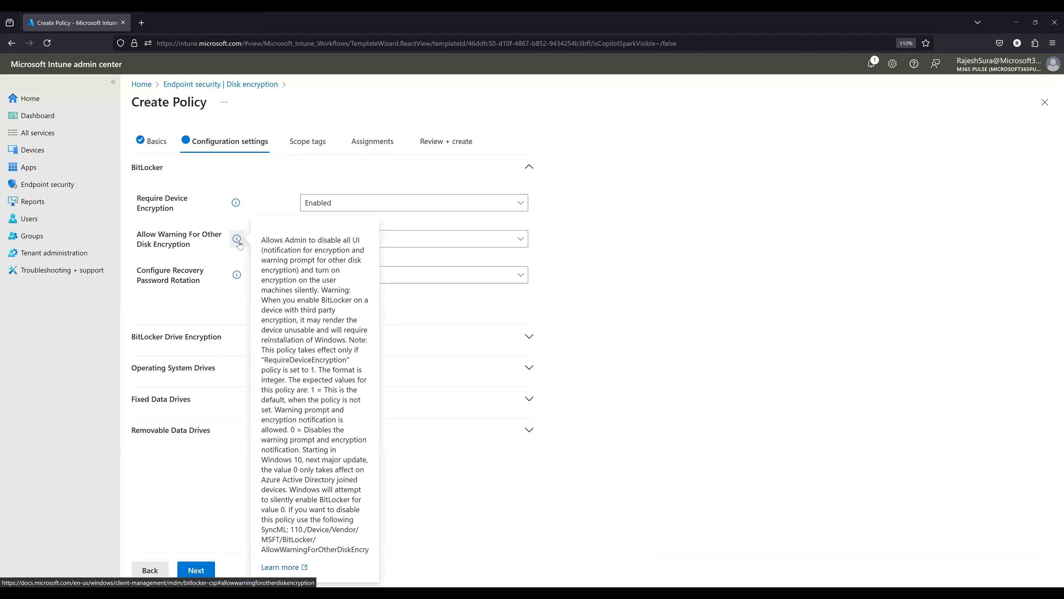
pyautogui.click(632, 240)
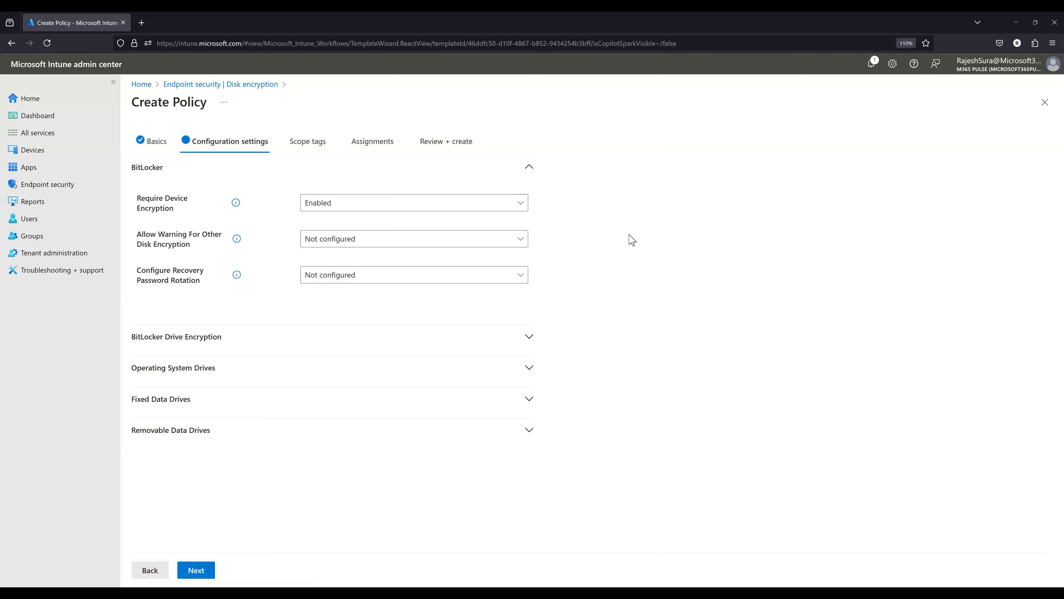
pyautogui.click(345, 242)
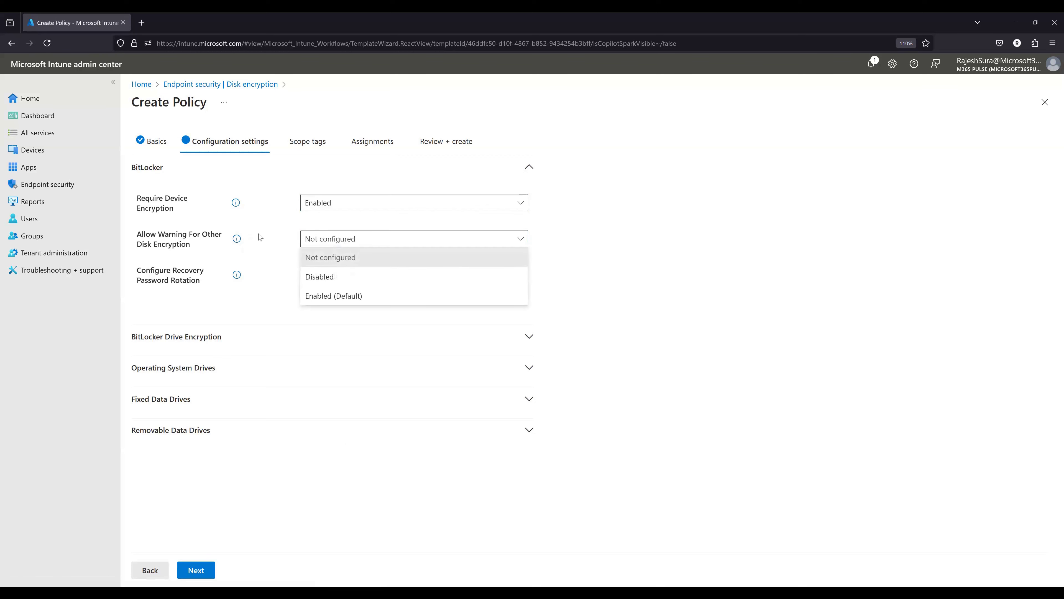
pyautogui.click(184, 243)
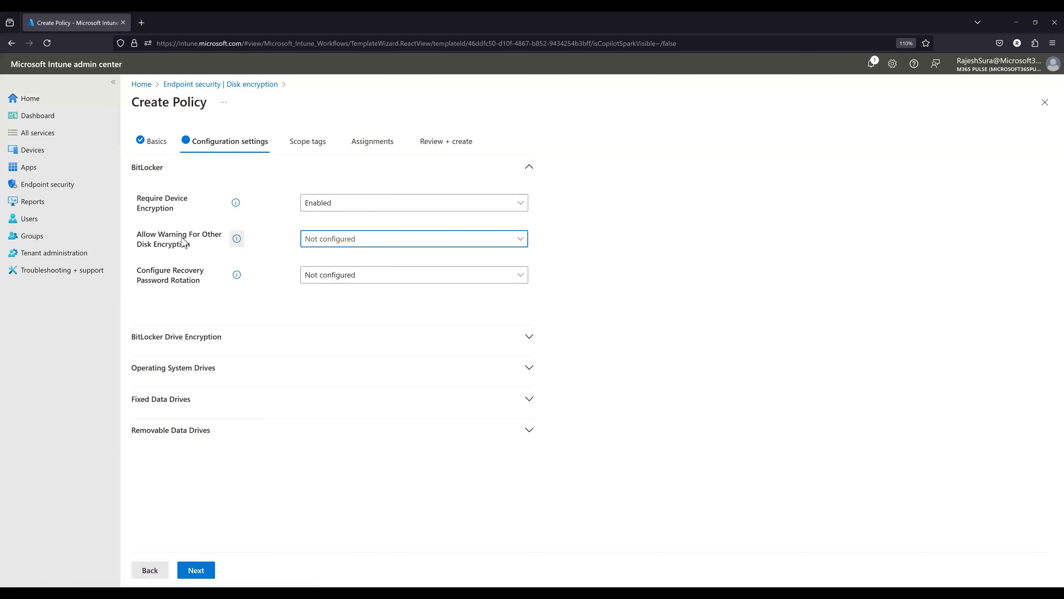
pyautogui.click(237, 240)
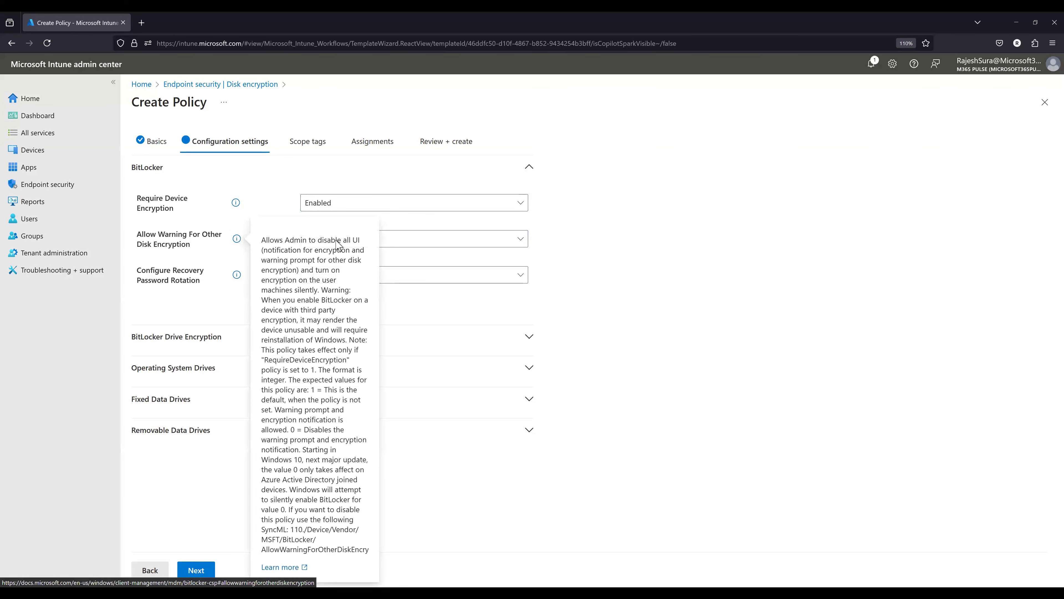
pyautogui.click(411, 246)
pyautogui.click(363, 277)
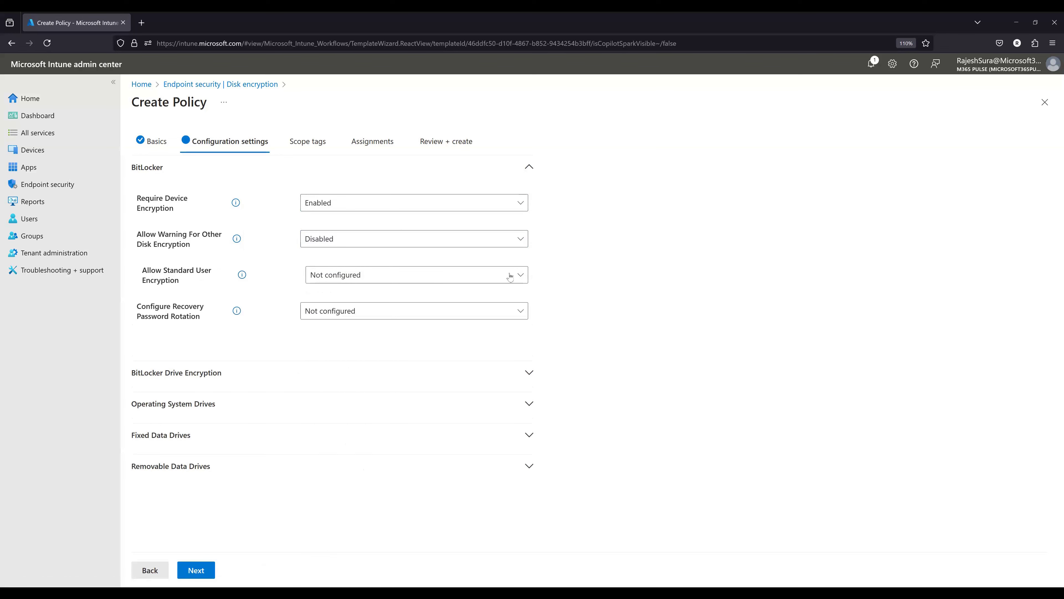
# - Set Allow Standard User Encryption to Enabled
pyautogui.moveTo(164, 270); pyautogui.dragTo(212, 271)
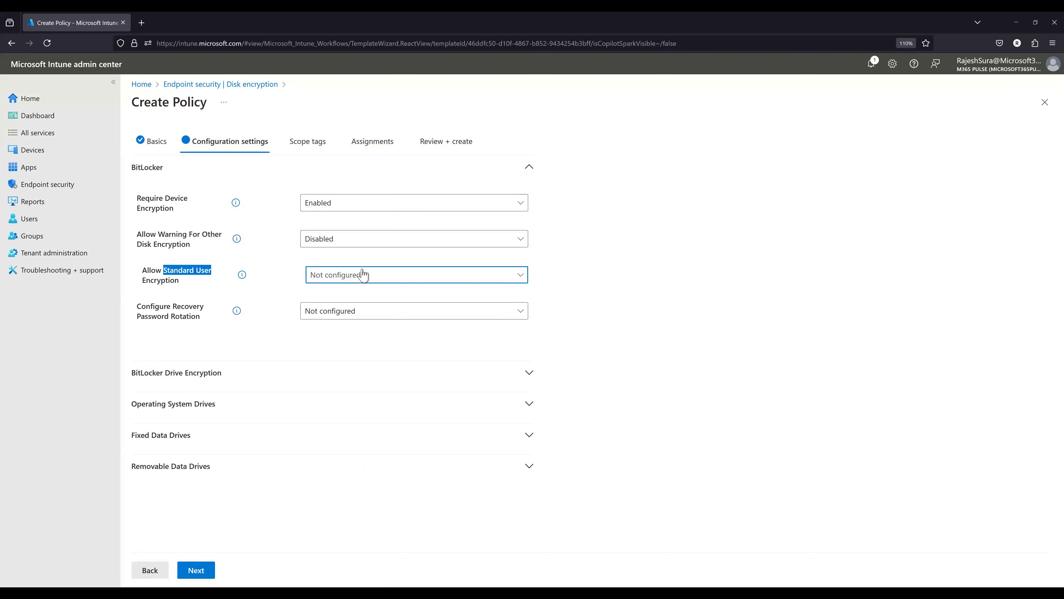
pyautogui.click(363, 275)
pyautogui.click(347, 333)
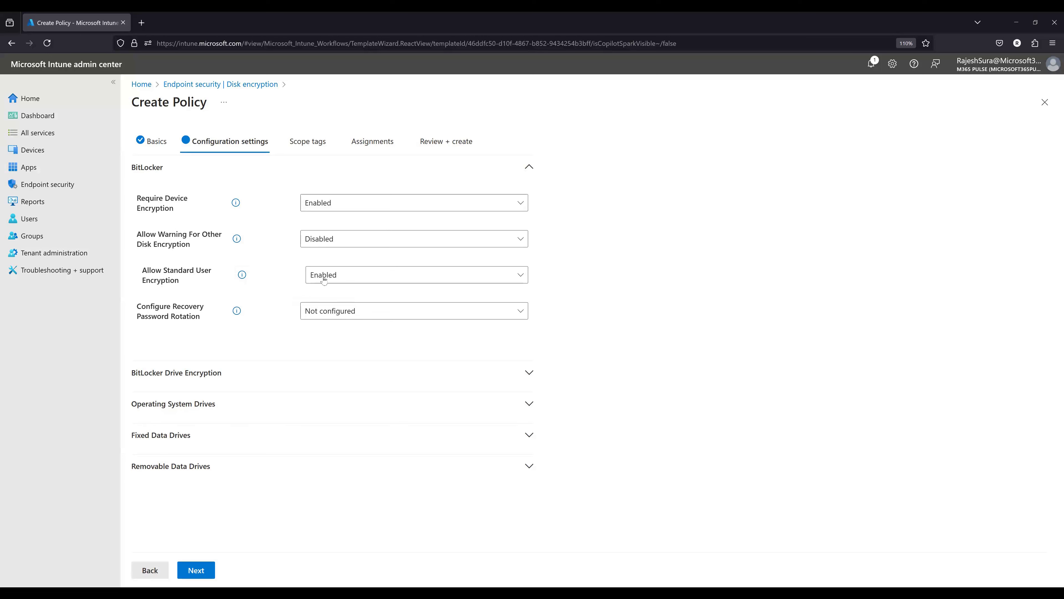
pyautogui.click(334, 281)
pyautogui.click(470, 280)
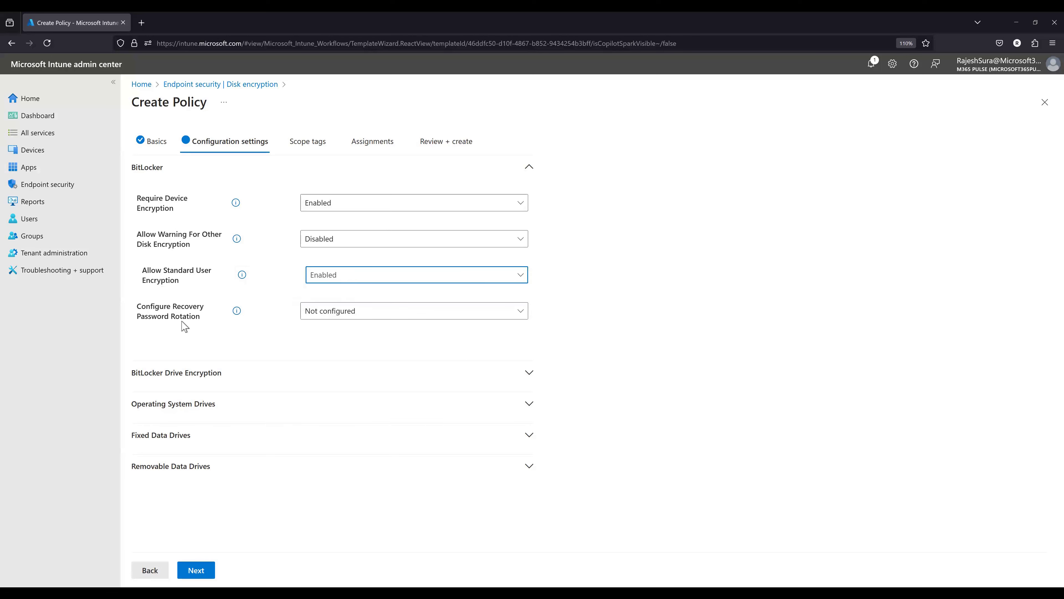
# - Set Configure Recovery Password Rotation to Refresh on for Azure AD-joined devices
pyautogui.click(376, 313)
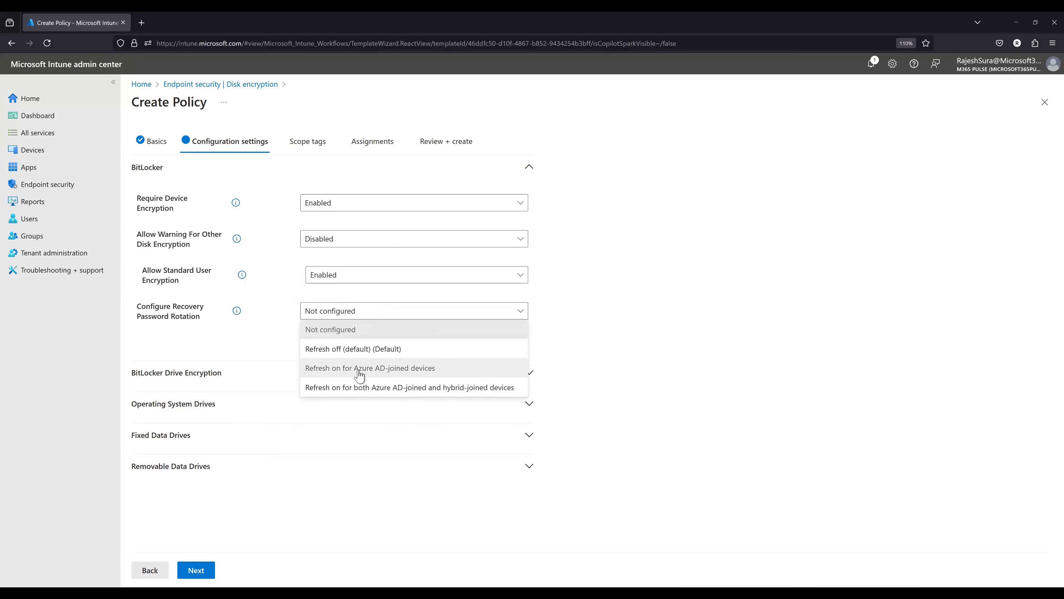
pyautogui.click(378, 374)
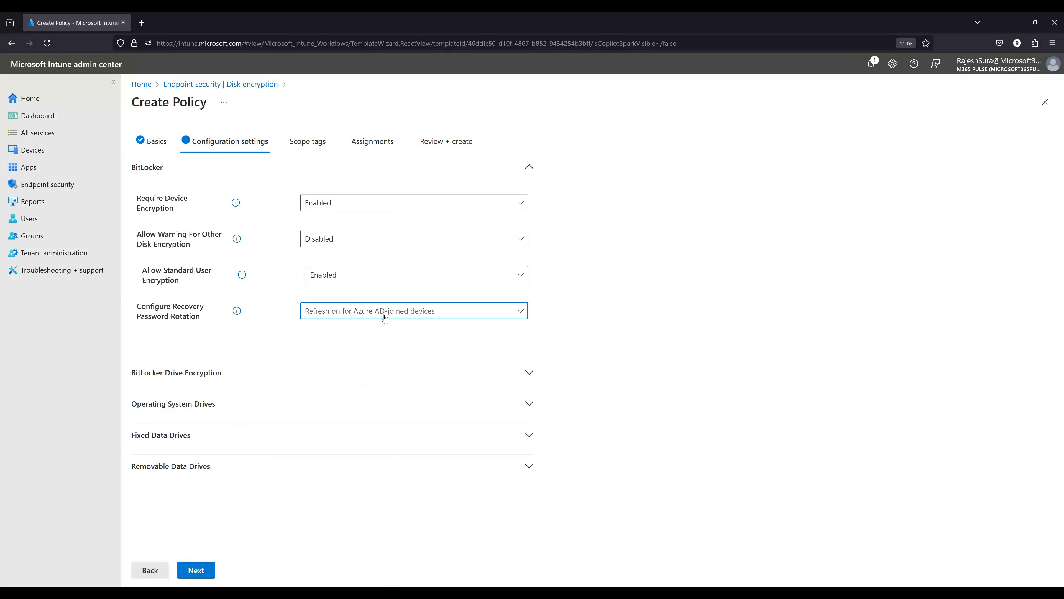
# - Try password rotation for both Azure AD-joined and hybrid-joined devices, and return it to Refresh on for Azure AD-joined devices
pyautogui.click(385, 318)
pyautogui.click(395, 361)
pyautogui.click(404, 313)
pyautogui.click(391, 388)
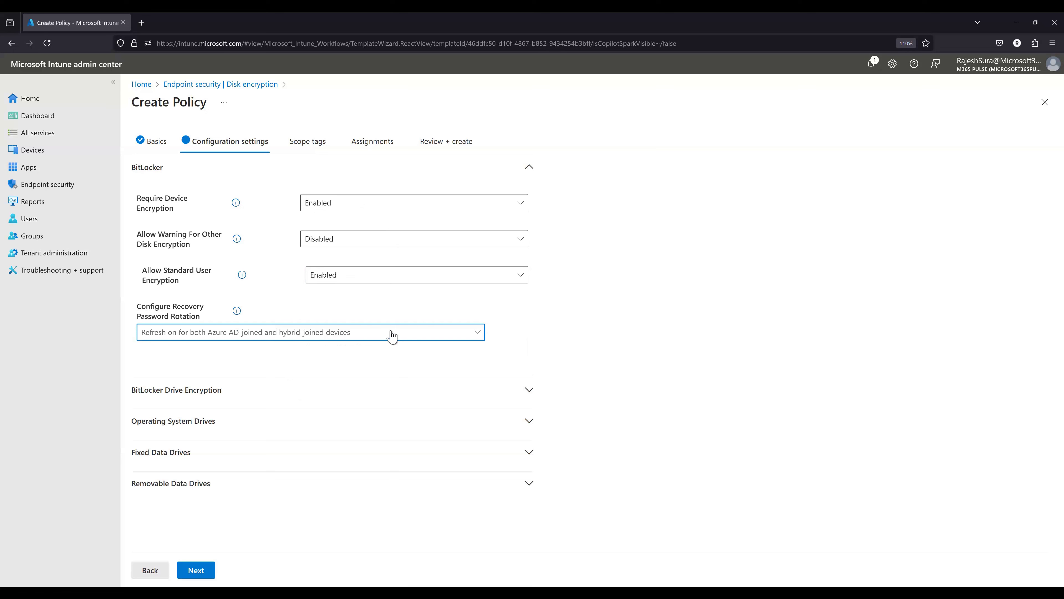
pyautogui.click(352, 335)
pyautogui.click(193, 387)
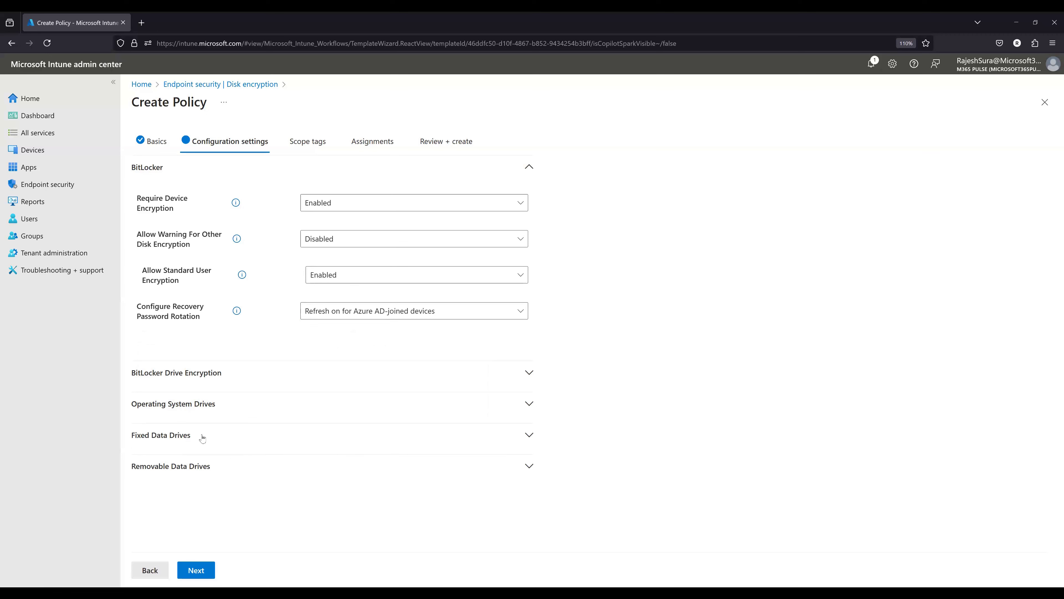
# - Look over the BitLocker Drive Encryption settings, including the choices for drive encryption method and cipher strength, and collapse the section
pyautogui.click(229, 372)
pyautogui.scroll(-1, 549, 385)
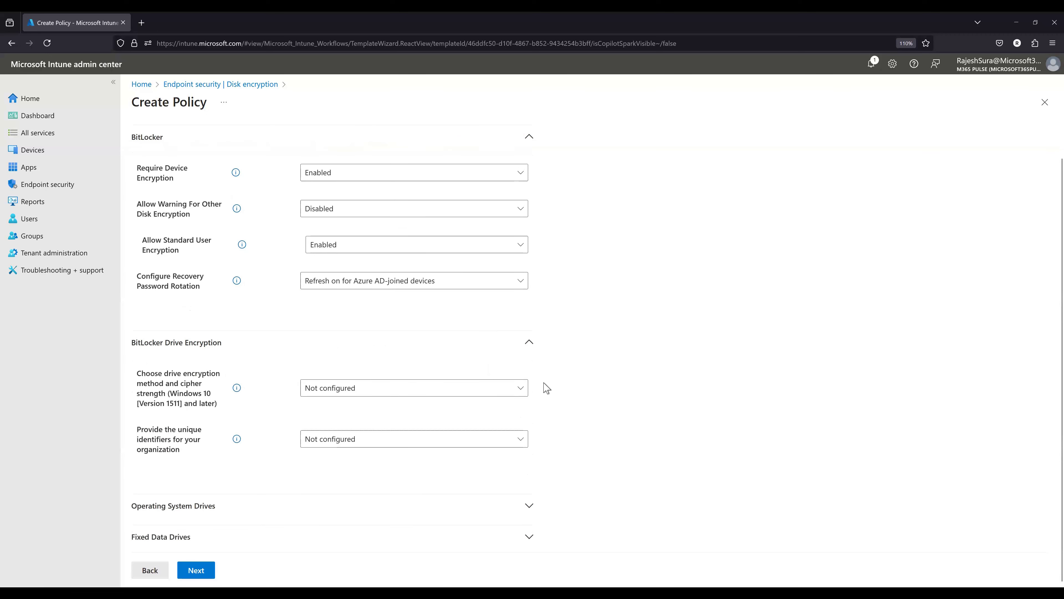
pyautogui.click(452, 390)
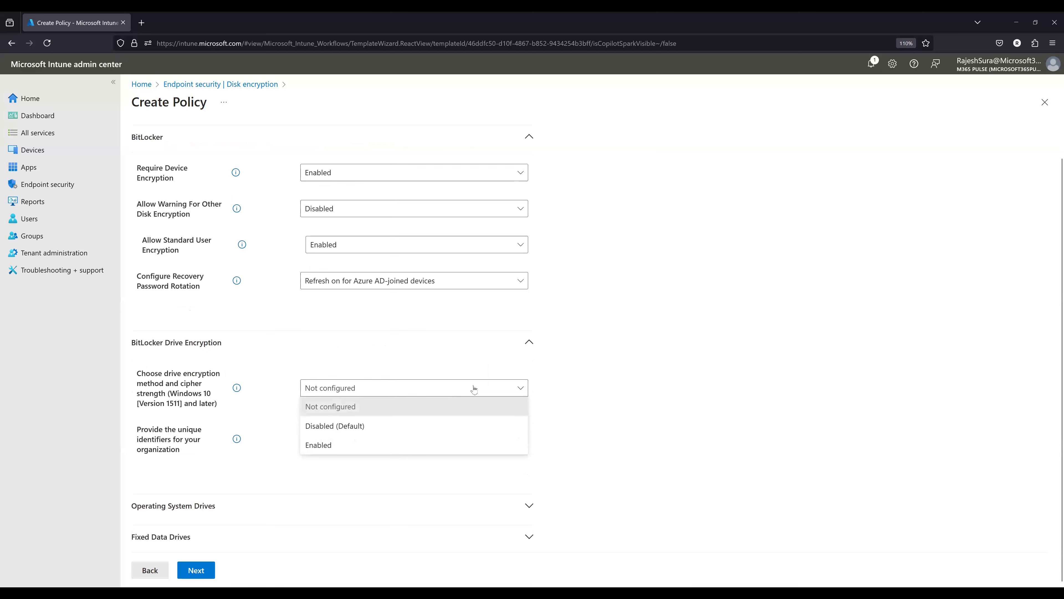
pyautogui.click(627, 381)
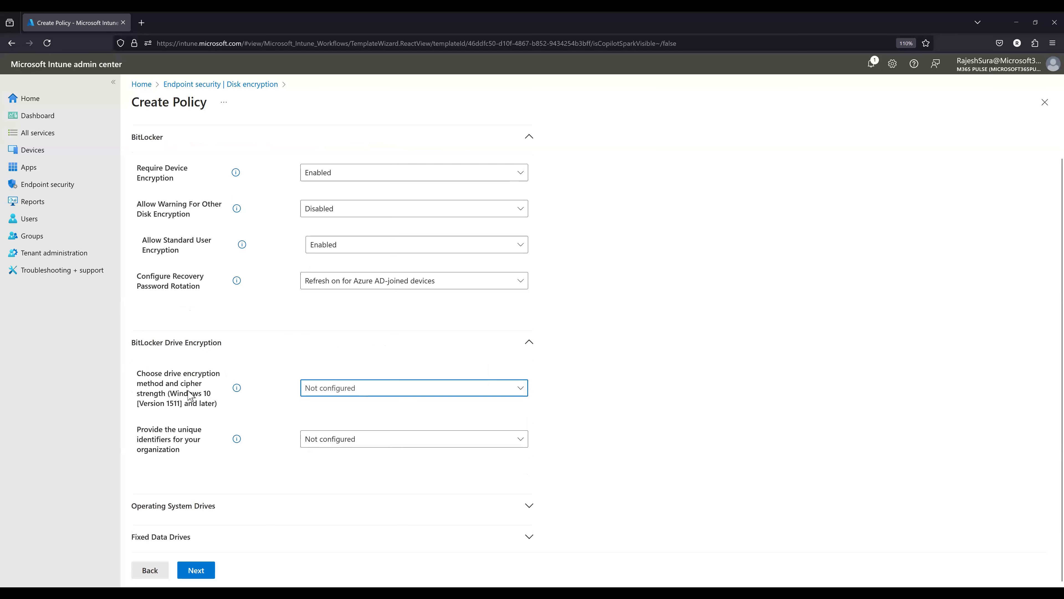
pyautogui.click(234, 351)
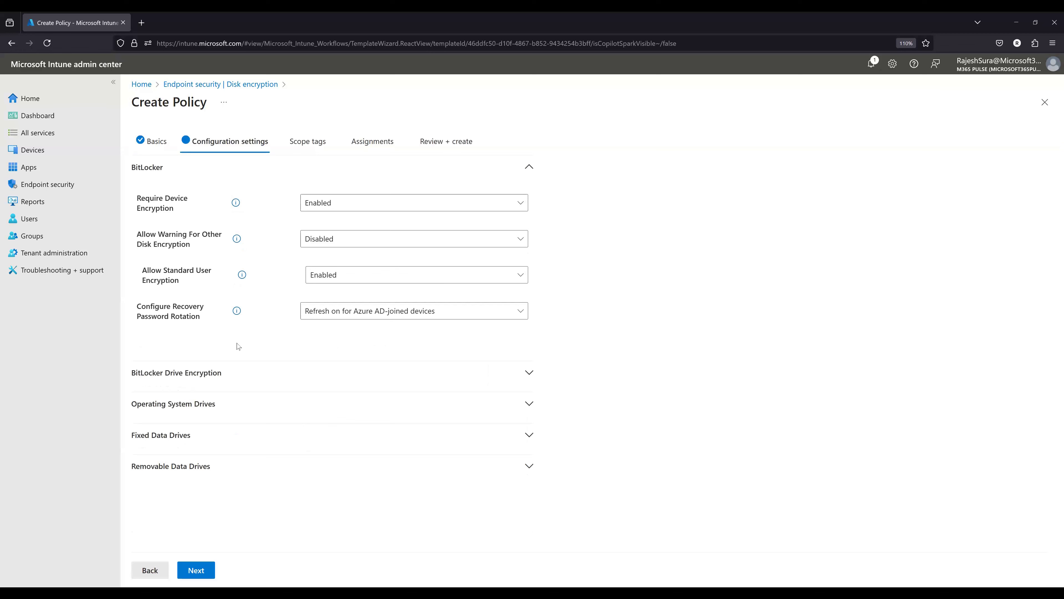
# - Under Operating System Drives, set Enforce drive encryption type to Enabled and the encryption type to Used Space Only encryption
pyautogui.click(410, 402)
pyautogui.scroll(-1, 528, 363)
pyautogui.scroll(-5, 528, 363)
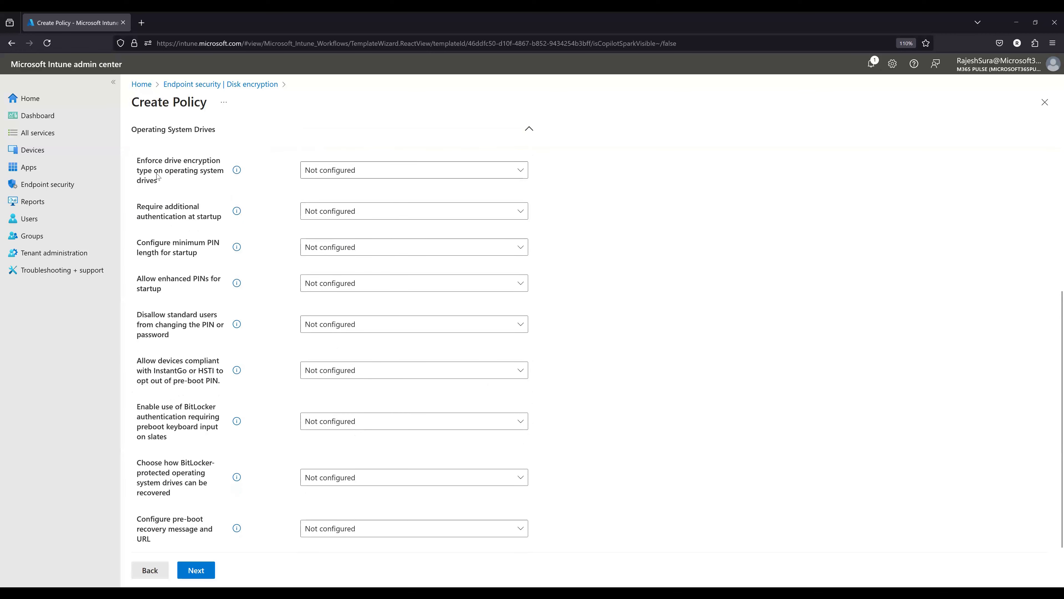
pyautogui.scroll(-1, 256, 390)
pyautogui.scroll(-1, 252, 396)
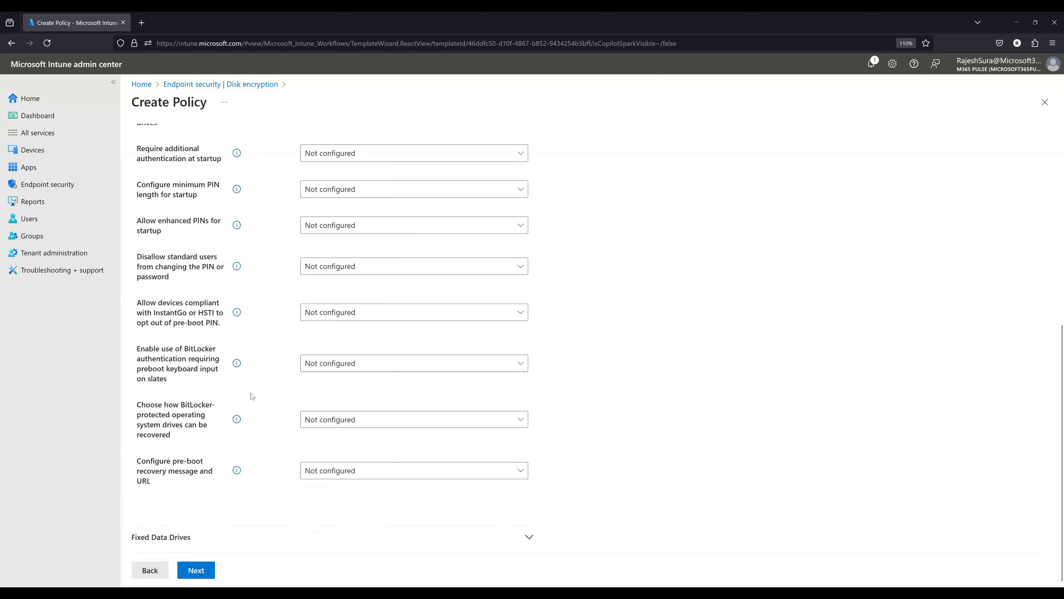
pyautogui.scroll(2, 252, 397)
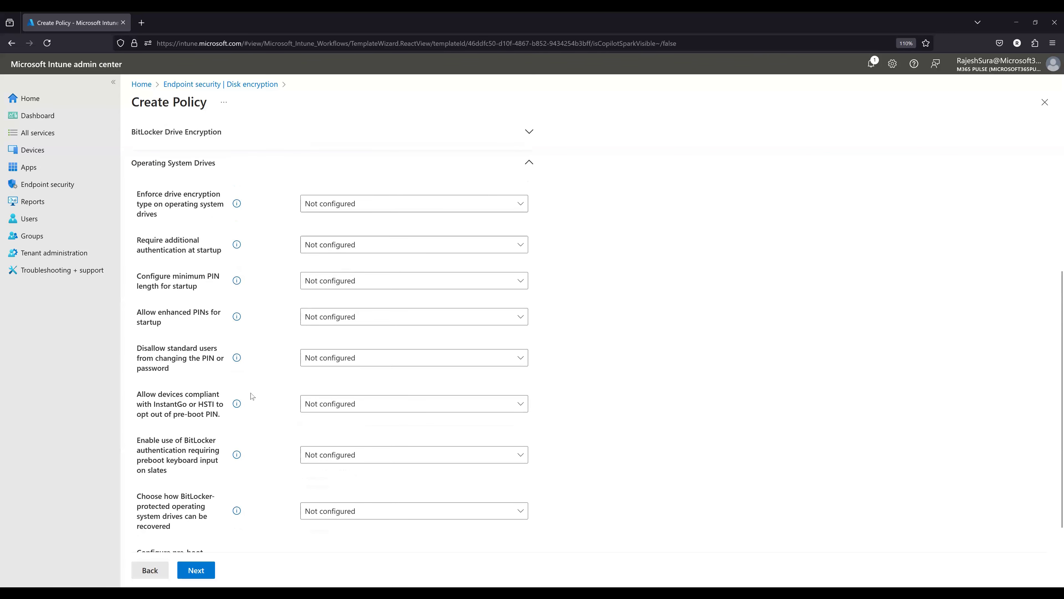
pyautogui.click(352, 204)
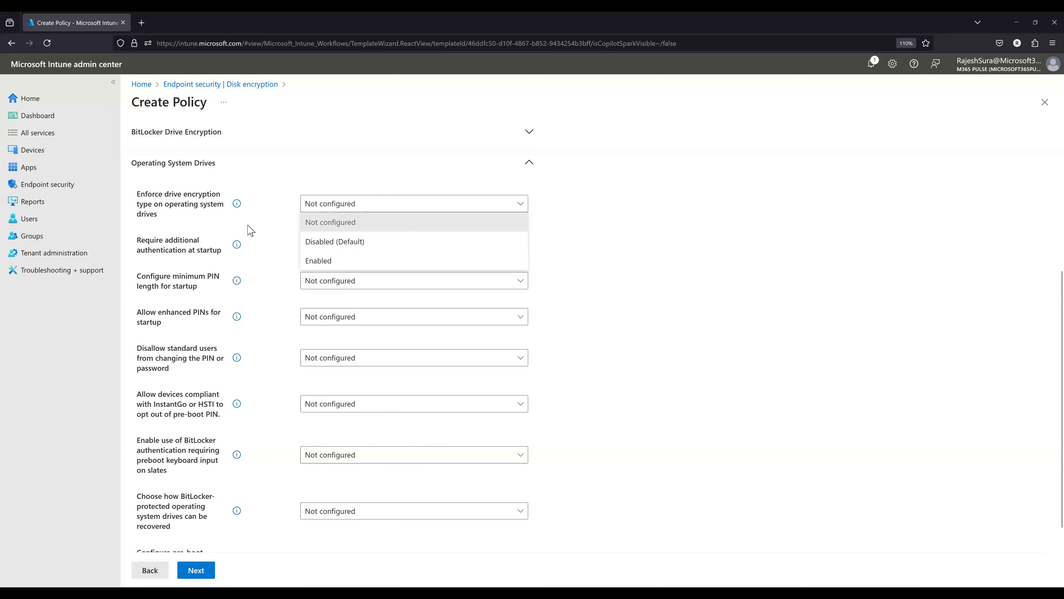
pyautogui.click(270, 225)
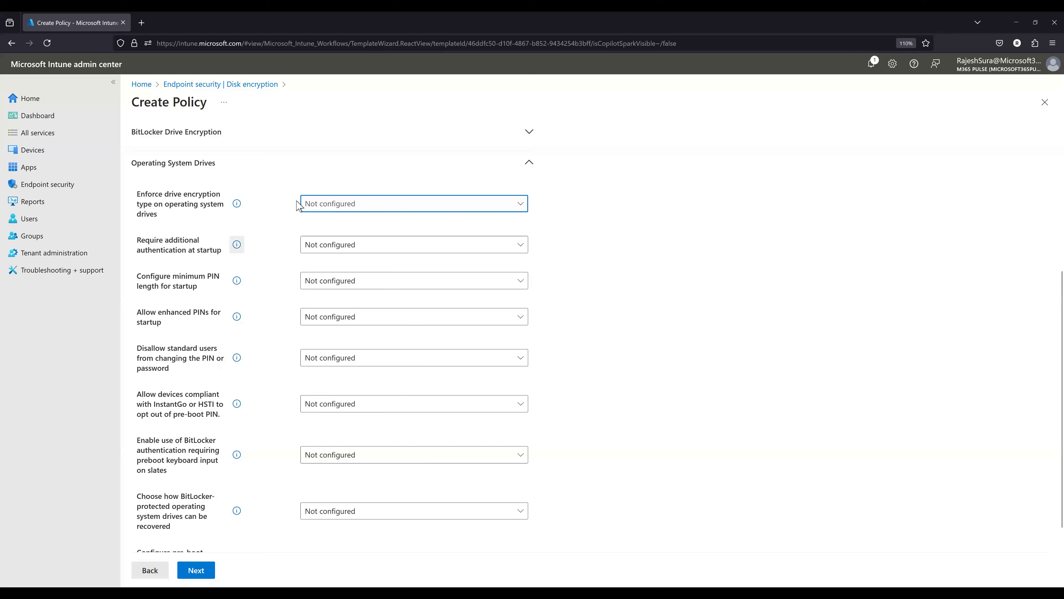
pyautogui.click(326, 206)
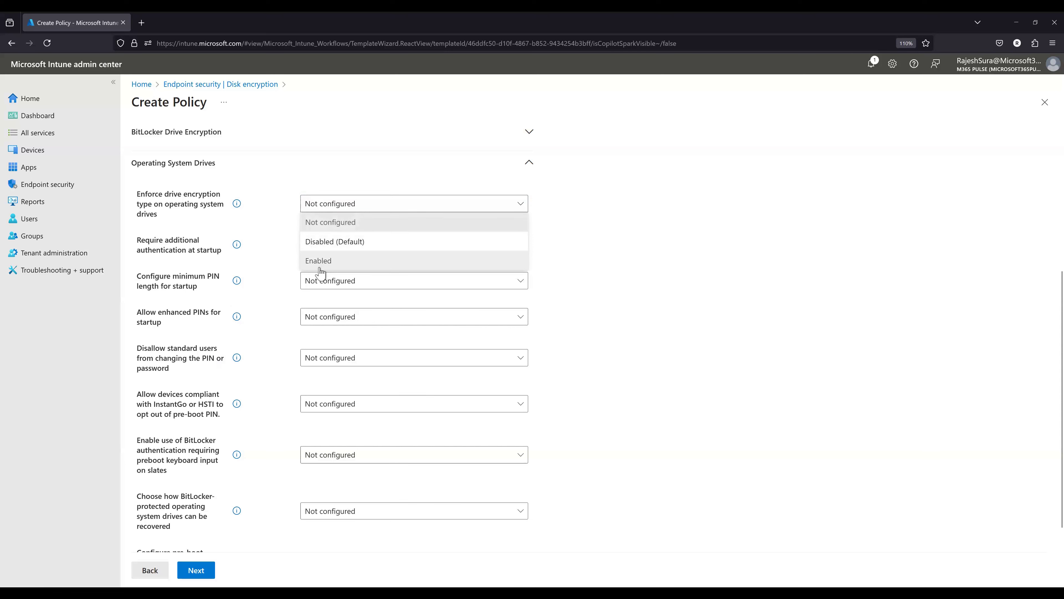
pyautogui.click(311, 271)
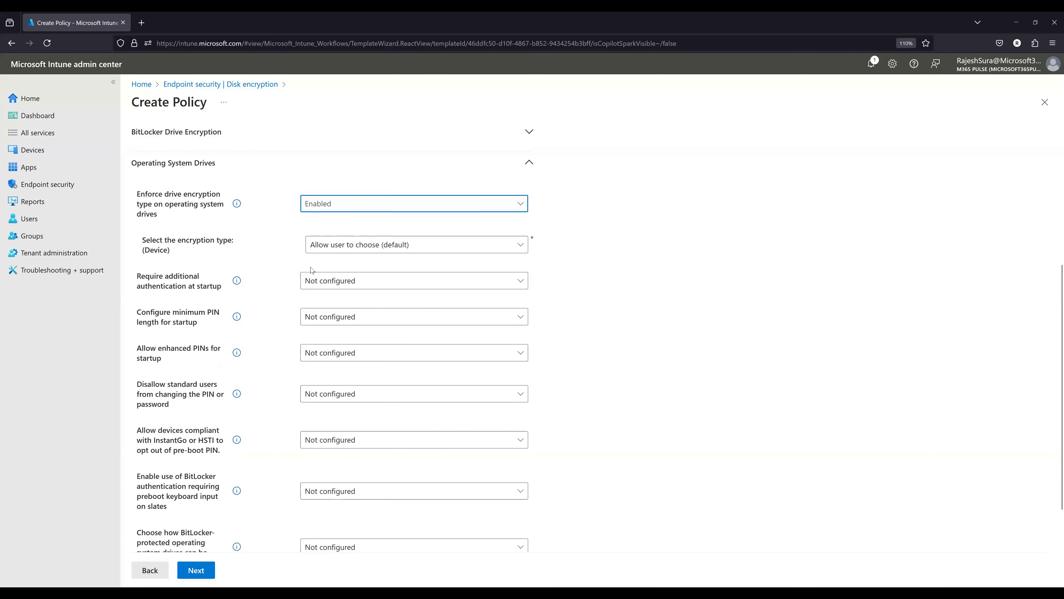
pyautogui.click(345, 245)
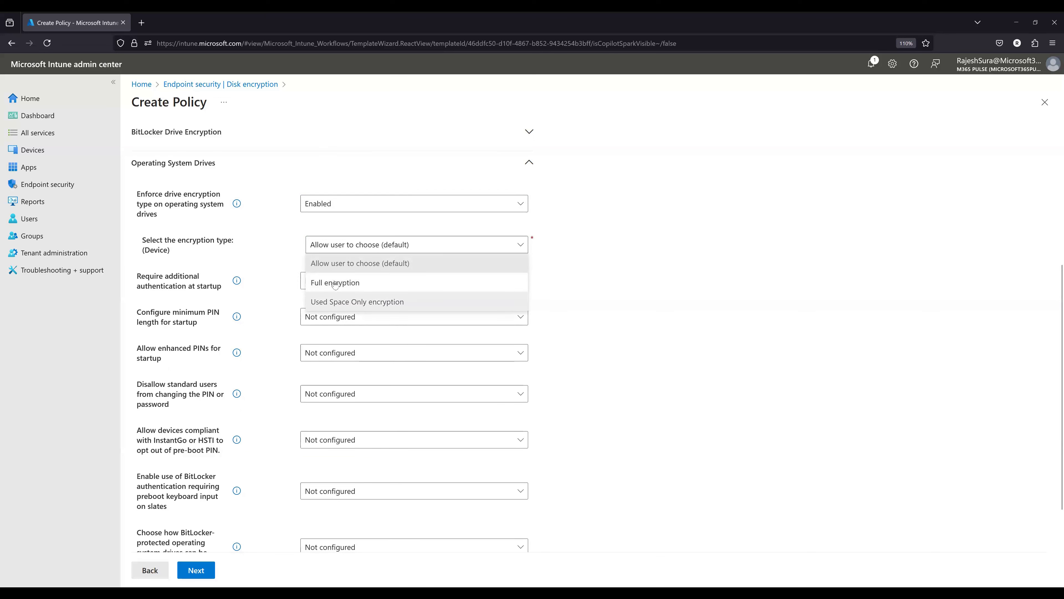
pyautogui.click(351, 305)
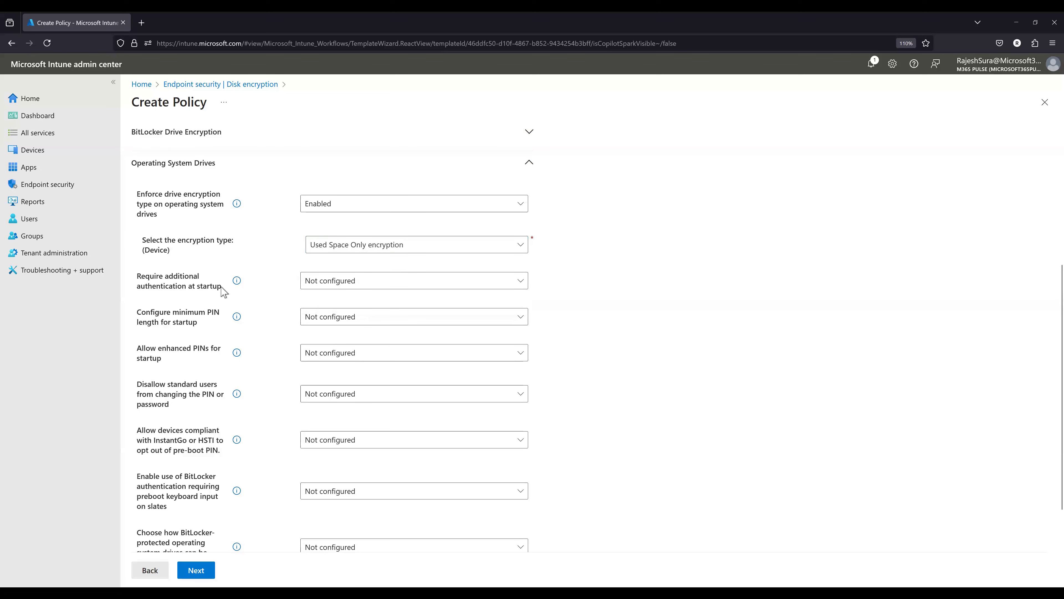
# - Try Enabled for Require additional authentication at startup, toggle Allow BitLocker without a compatible TPM on and off, and review the TPM startup options
pyautogui.click(310, 280)
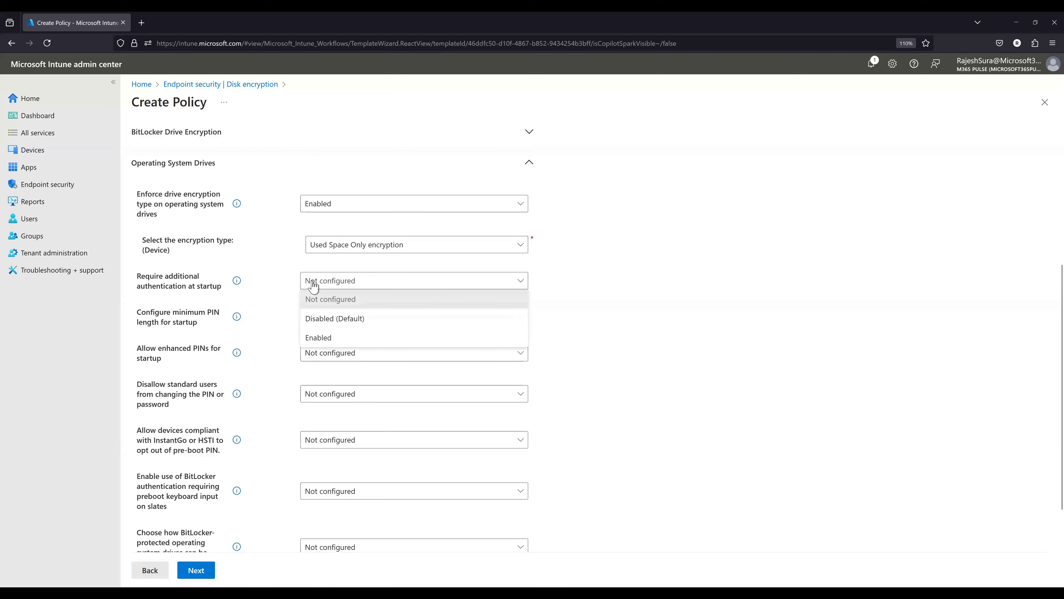
pyautogui.click(296, 336)
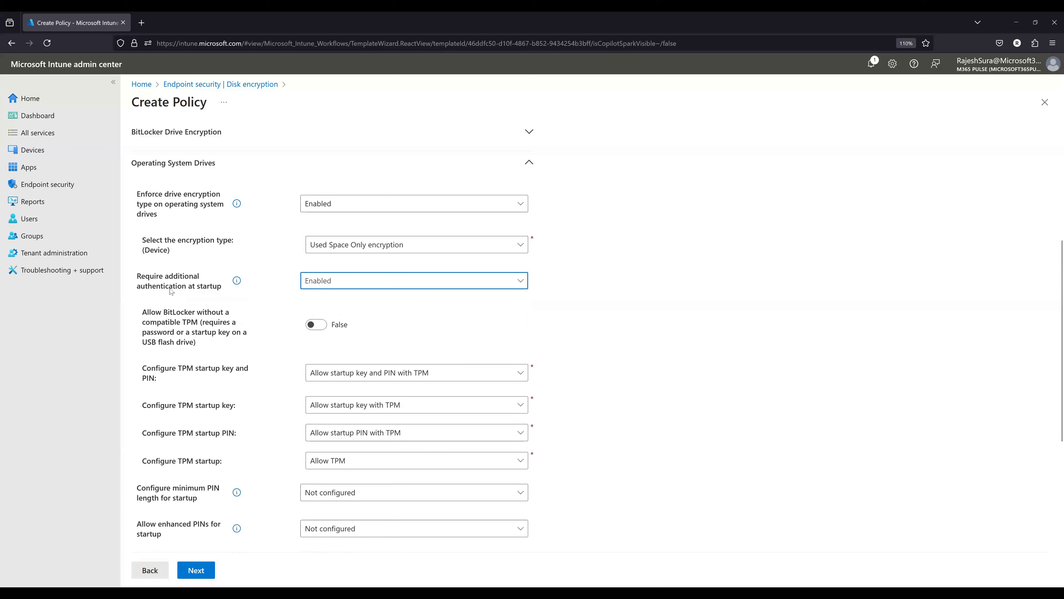
pyautogui.click(378, 282)
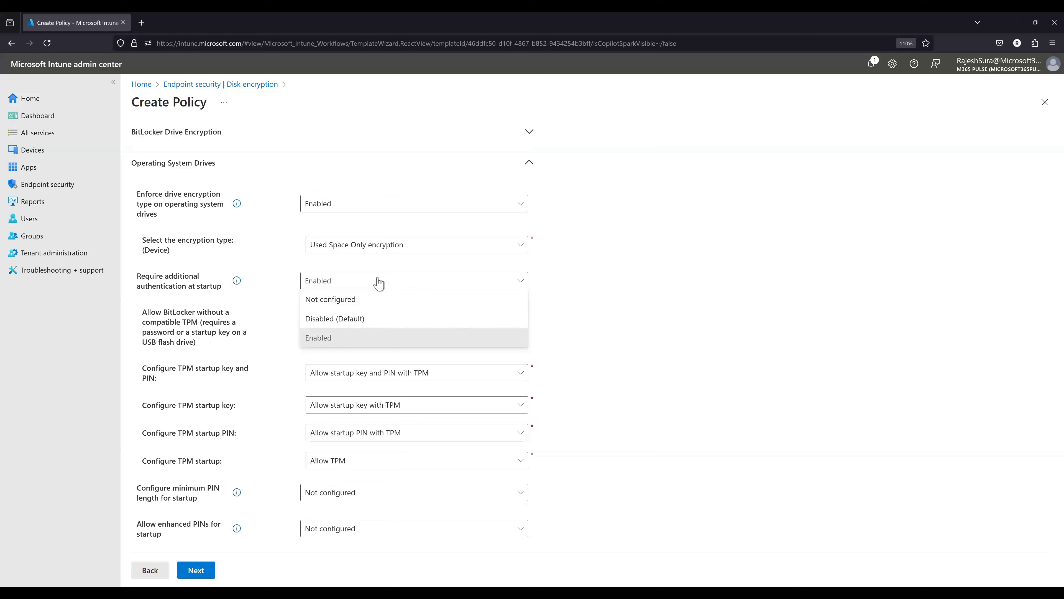
pyautogui.click(361, 341)
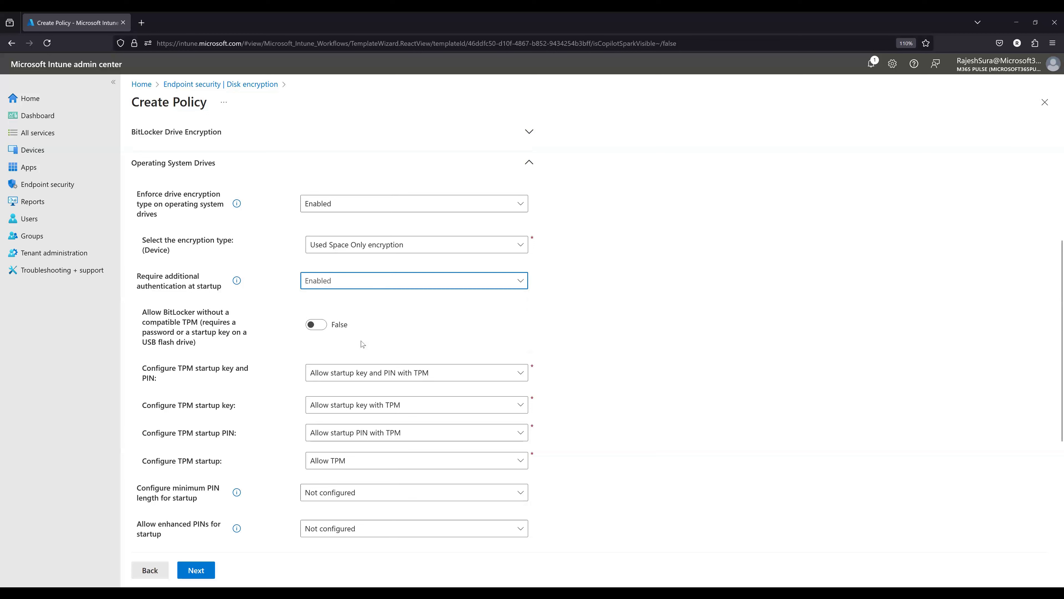
pyautogui.click(315, 325)
pyautogui.click(315, 325)
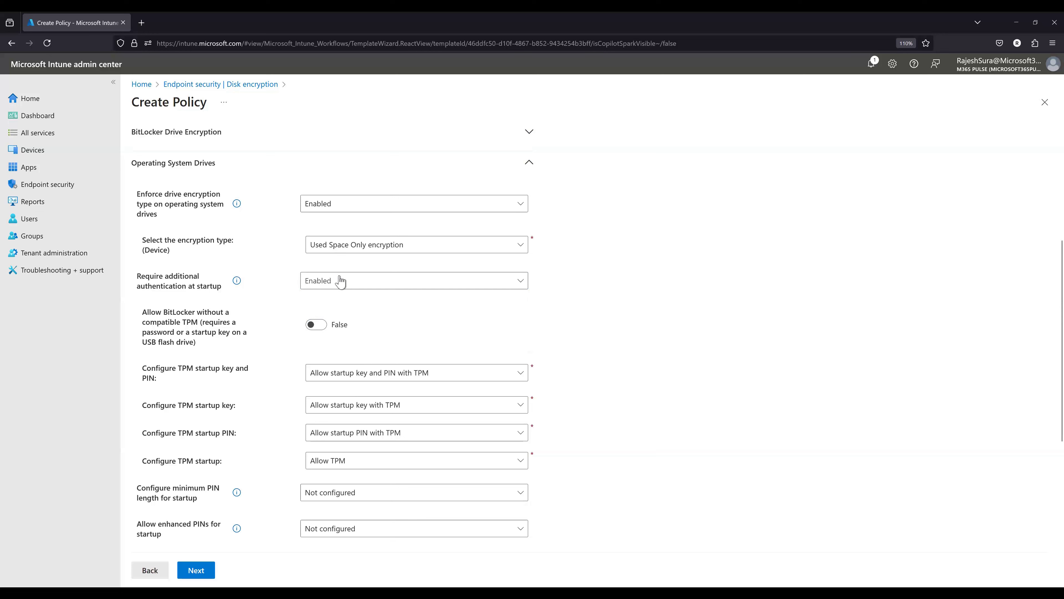
pyautogui.moveTo(159, 378); pyautogui.dragTo(145, 368)
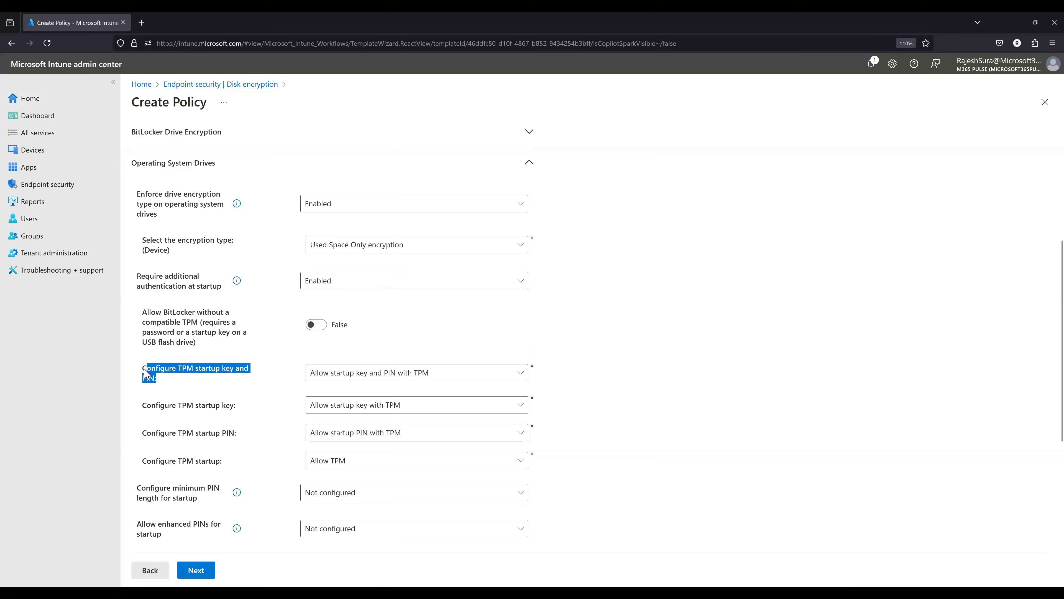
# - Set both Require additional authentication at startup and Configure minimum PIN length for startup to Disabled (Default)
pyautogui.click(331, 284)
pyautogui.click(334, 317)
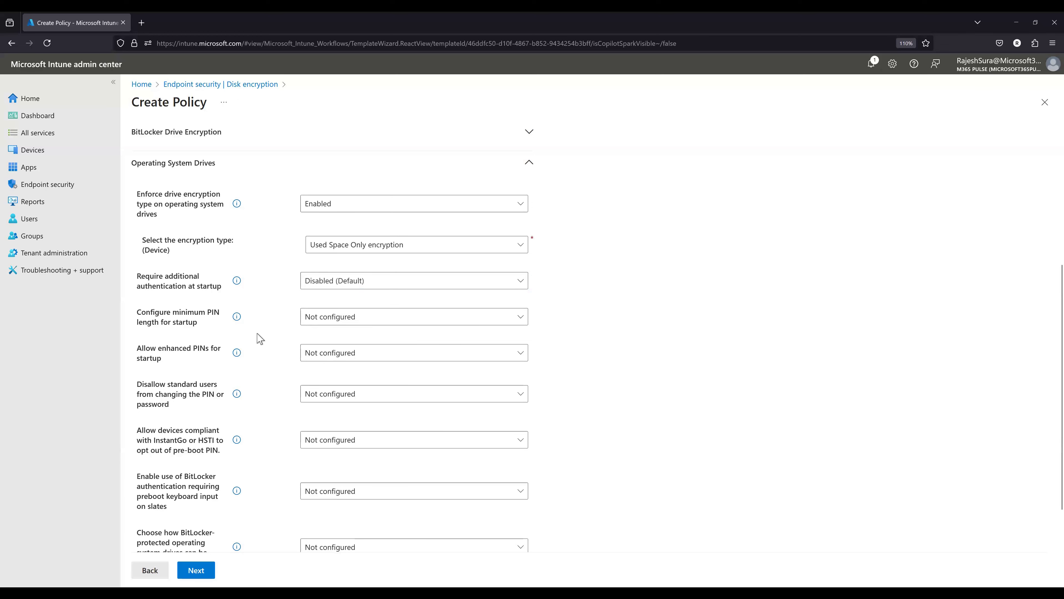
pyautogui.moveTo(139, 315); pyautogui.dragTo(202, 329)
pyautogui.click(324, 321)
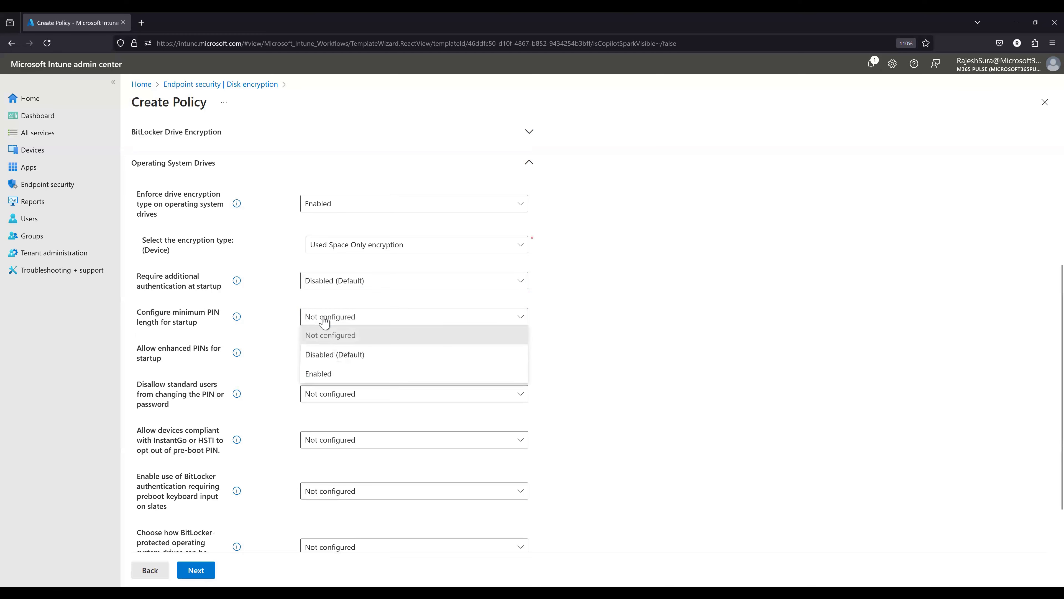
pyautogui.click(328, 373)
pyautogui.click(333, 352)
pyautogui.click(414, 319)
pyautogui.click(339, 355)
pyautogui.click(583, 342)
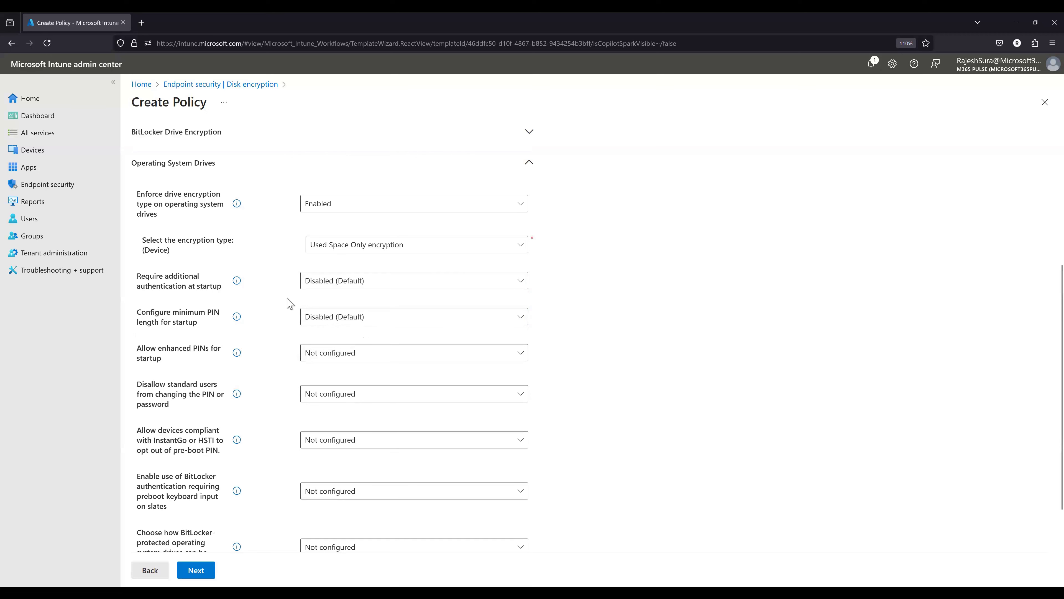
# - Review the remaining PIN settings for operating system drives and read the description of the InstantGo or HSTI pre-boot PIN opt-out
pyautogui.scroll(-2, 283, 400)
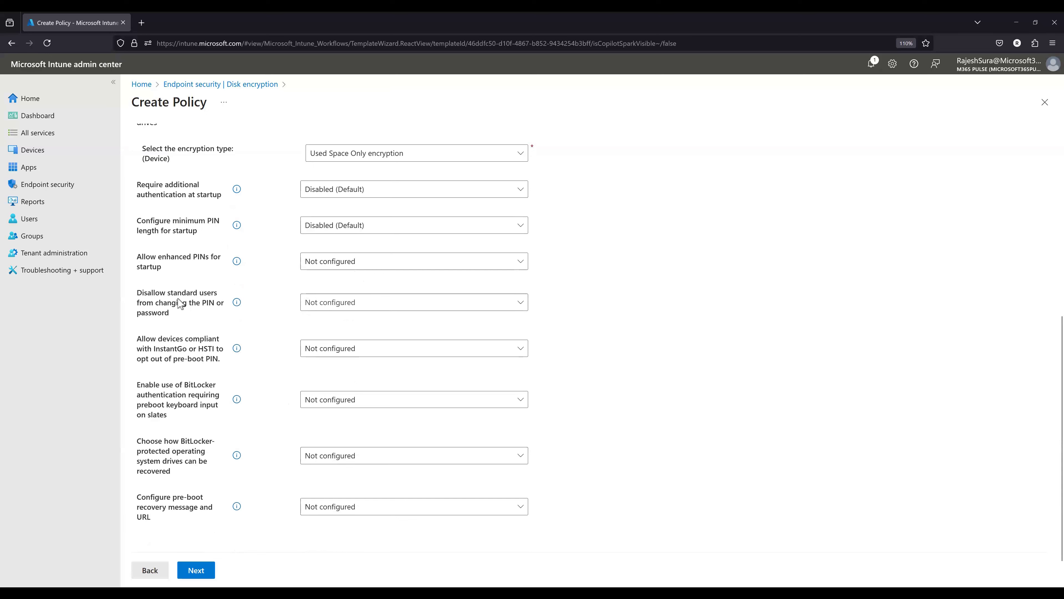
pyautogui.tripleClick(173, 306)
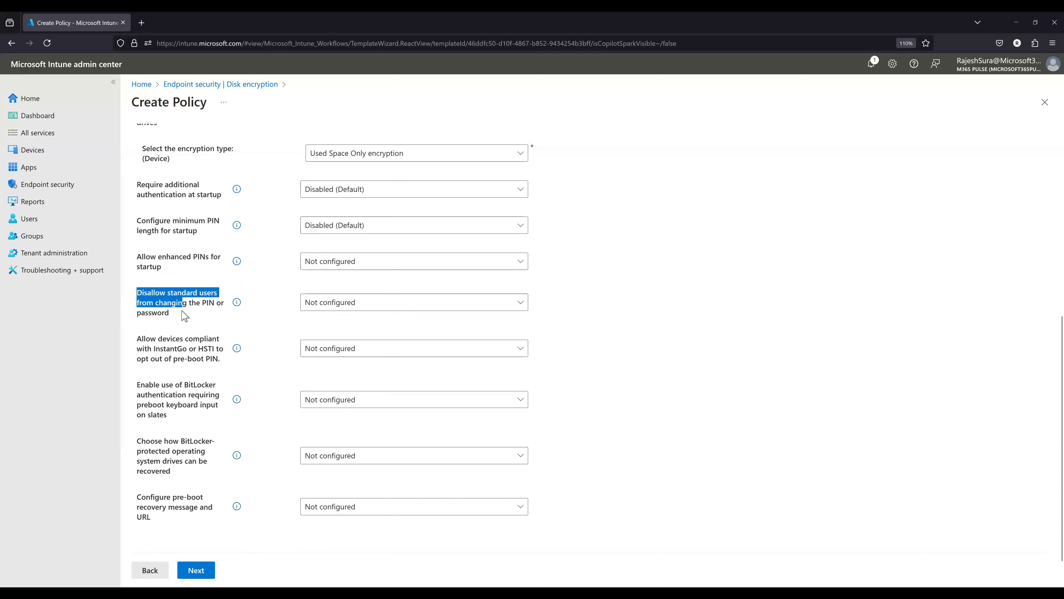
pyautogui.scroll(-1, 237, 344)
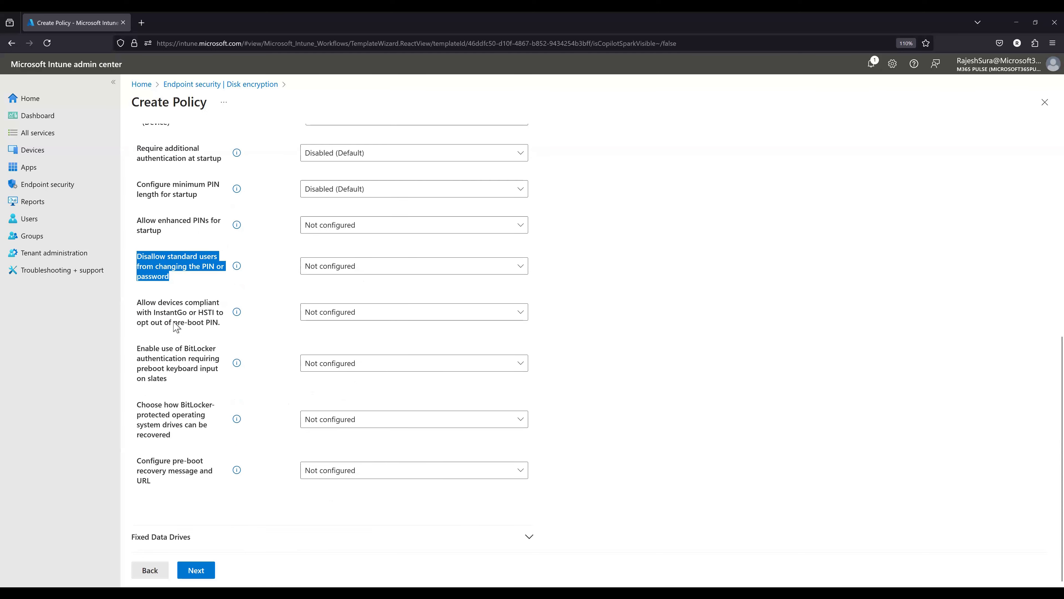
pyautogui.click(236, 315)
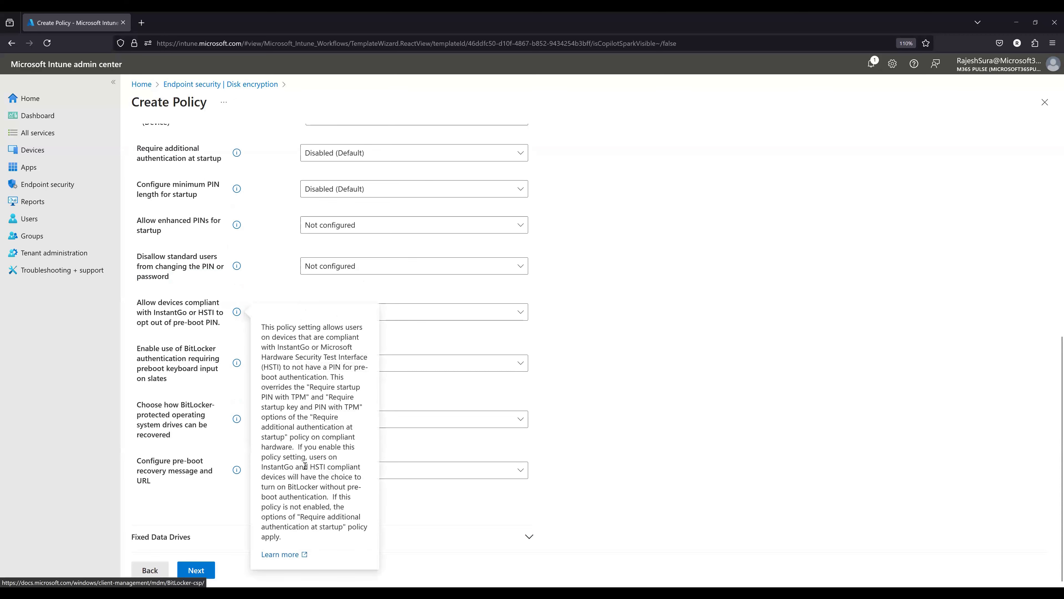
pyautogui.click(612, 381)
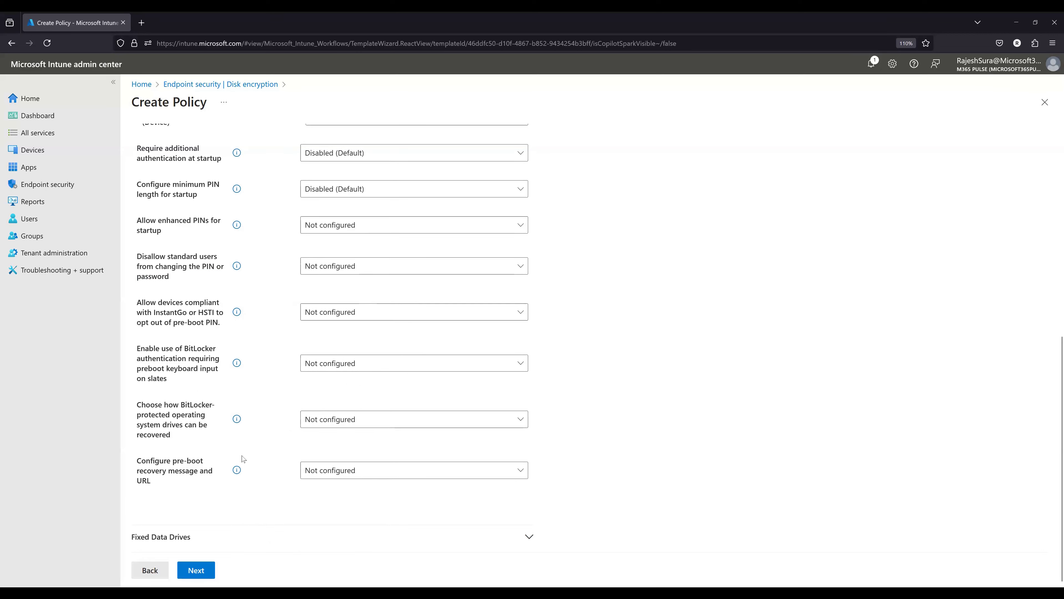
# - Try Enabled for Configure pre-boot recovery message and URL, and look at its custom recovery message and URL options
pyautogui.click(338, 473)
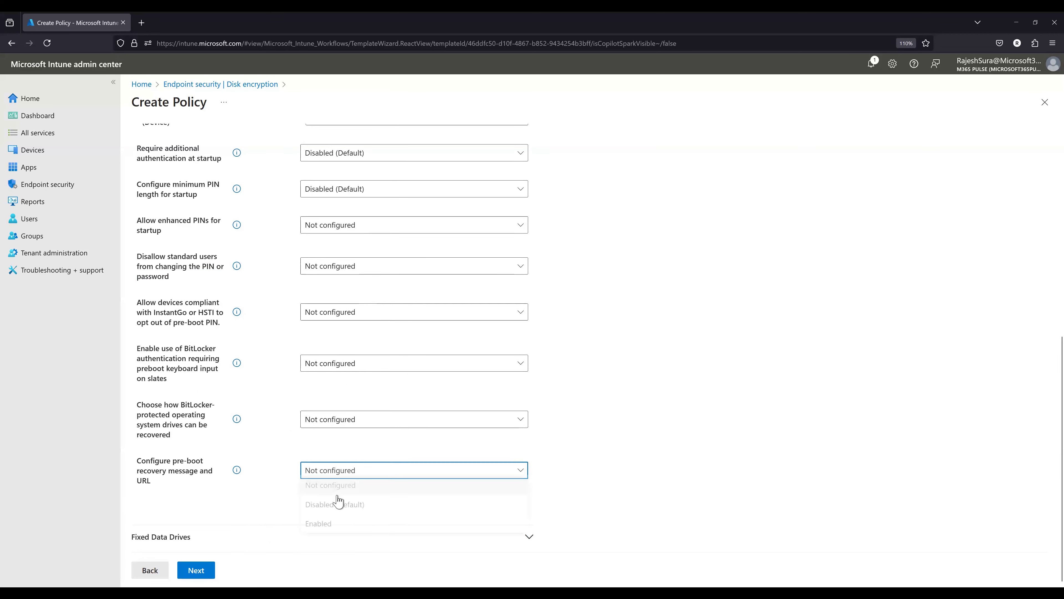
pyautogui.click(320, 527)
pyautogui.scroll(-2, 552, 468)
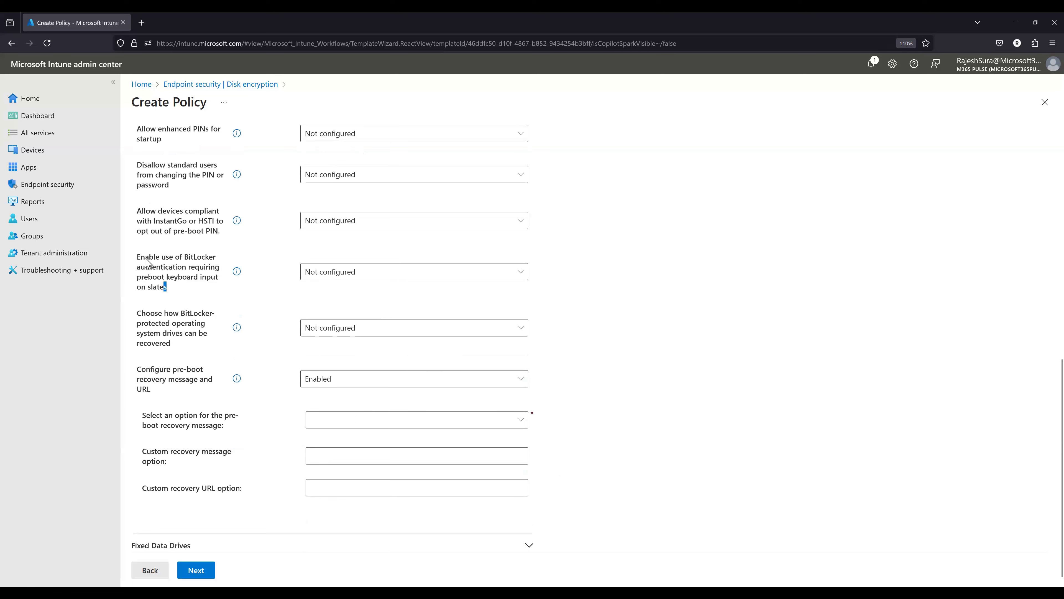
pyautogui.moveTo(145, 257); pyautogui.dragTo(168, 289)
pyautogui.click(215, 299)
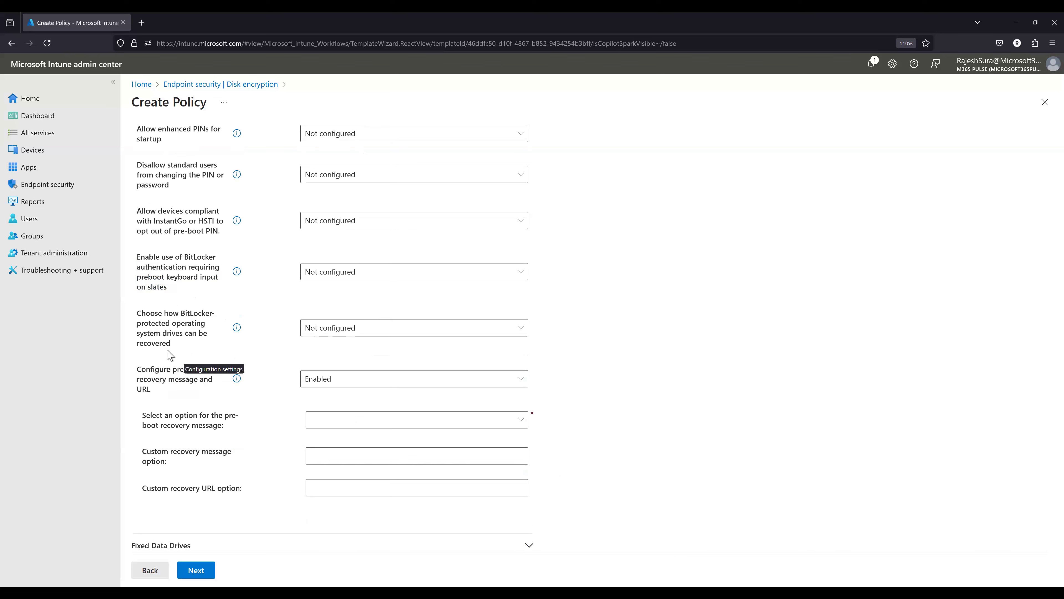
pyautogui.click(330, 381)
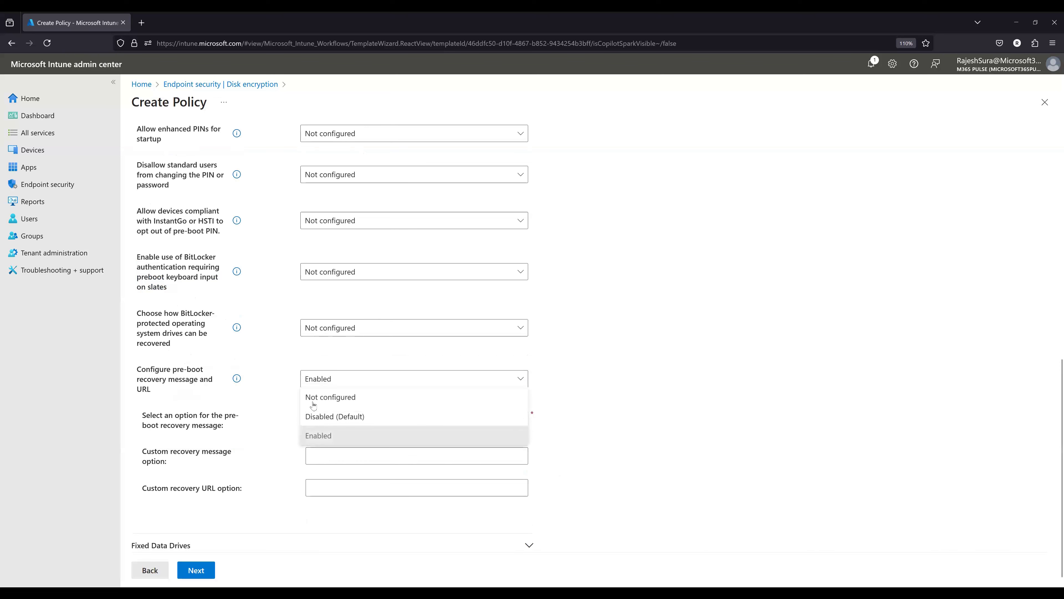
pyautogui.click(324, 436)
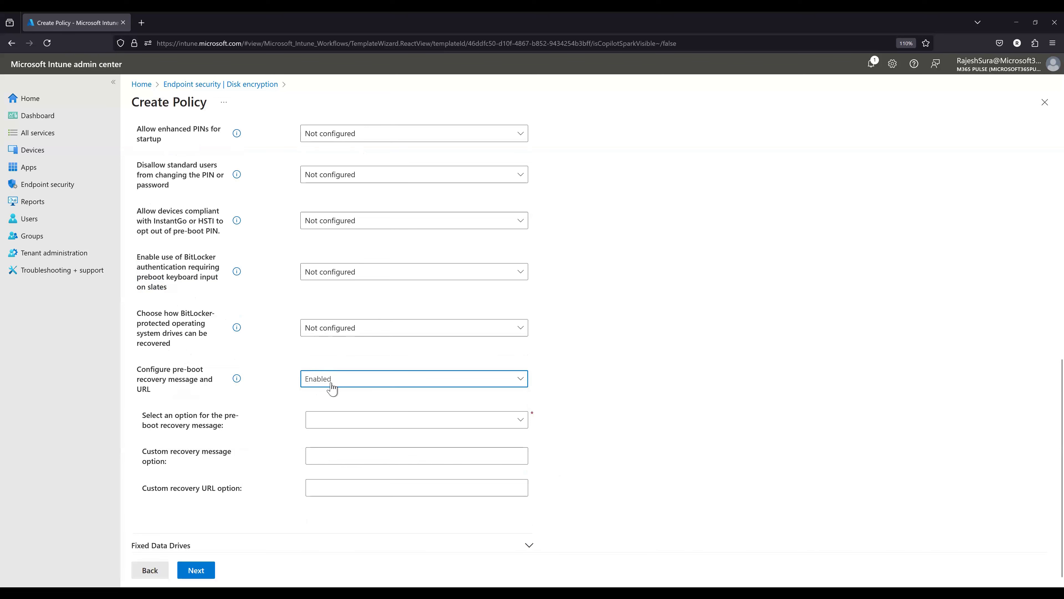
pyautogui.click(316, 492)
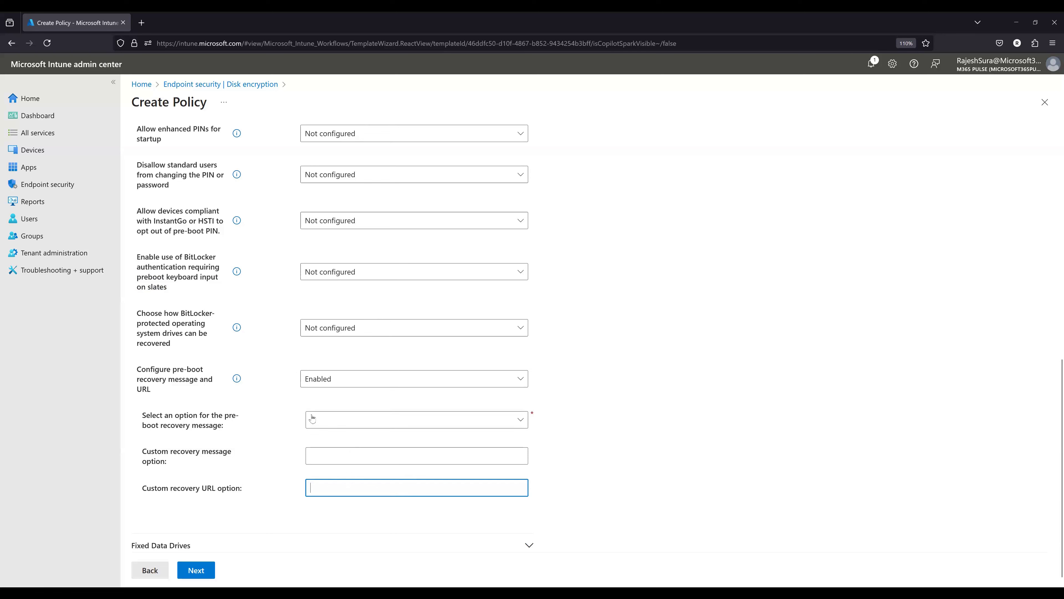
# - Set Configure pre-boot recovery message and URL to Disabled (Default) and expand the Fixed Data Drives settings
pyautogui.click(310, 385)
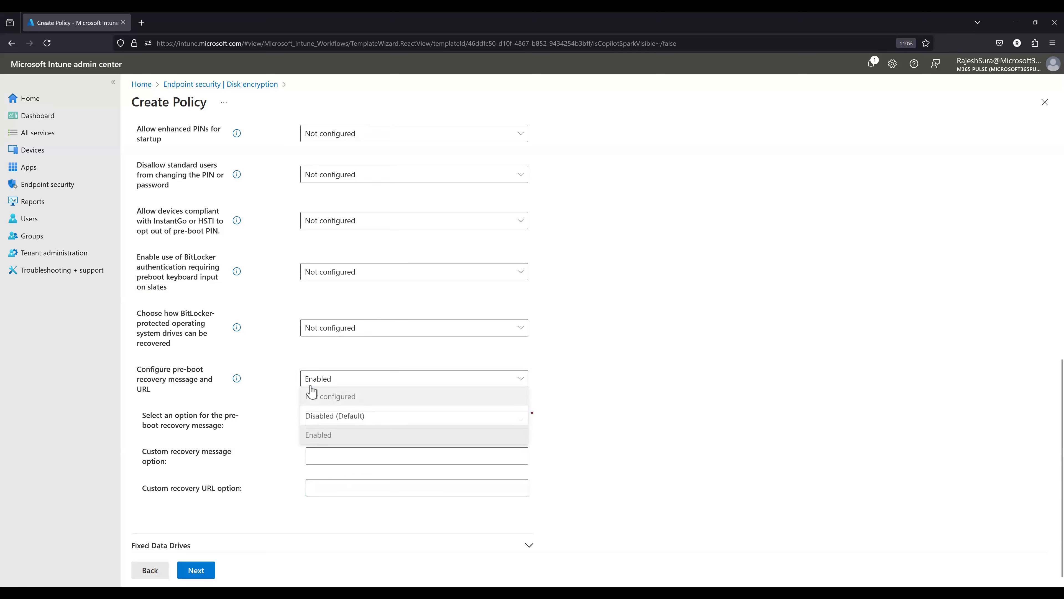
pyautogui.click(454, 420)
pyautogui.click(396, 537)
pyautogui.scroll(-4, 585, 459)
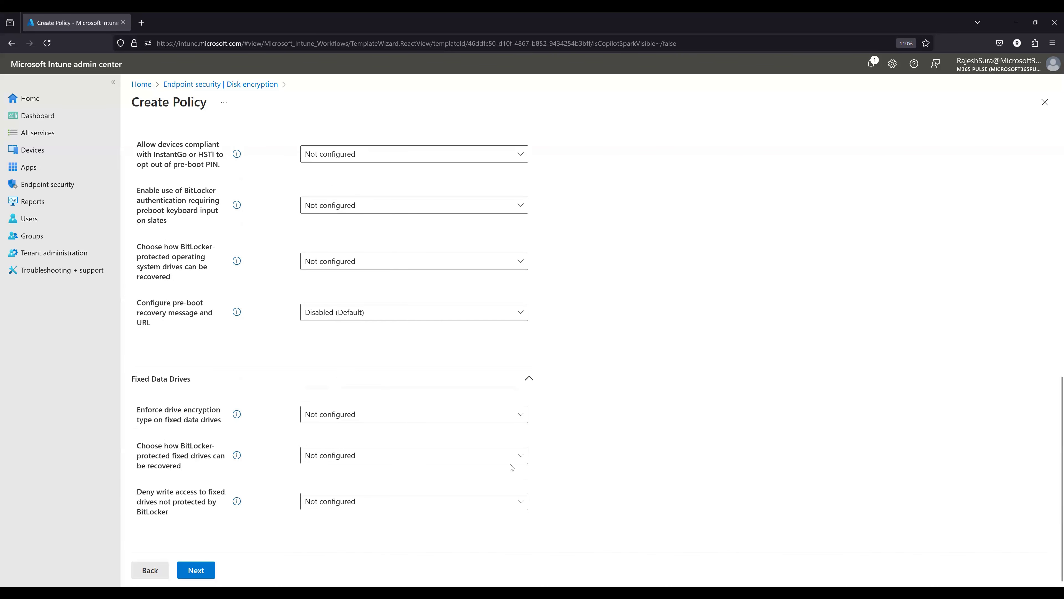
# - Set Enforce drive encryption type on fixed data drives to Enabled with Full encryption as the encryption type
pyautogui.click(319, 419)
pyautogui.click(321, 473)
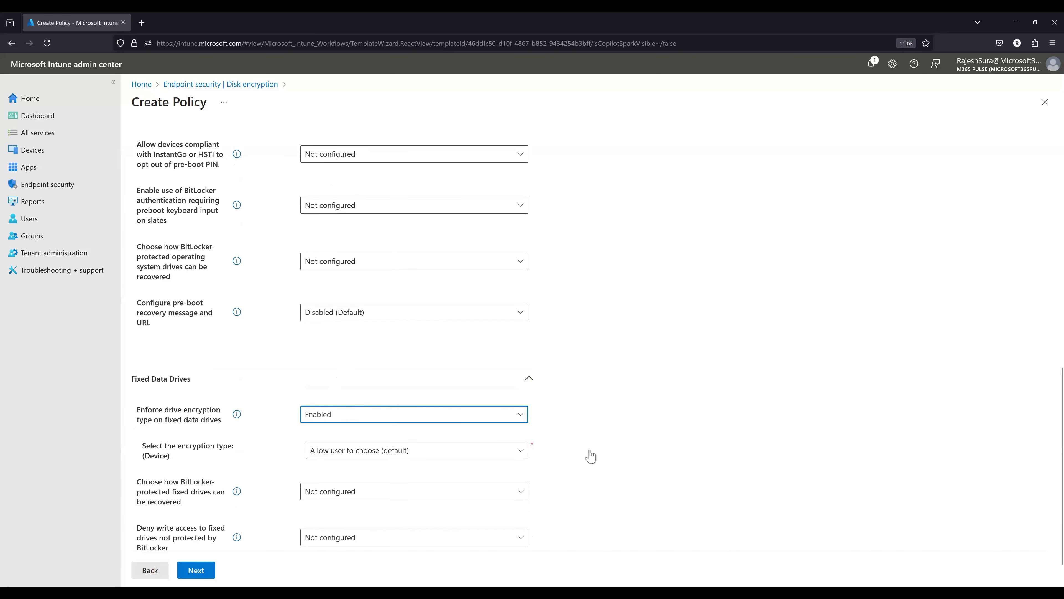
pyautogui.scroll(-1, 409, 430)
pyautogui.click(339, 417)
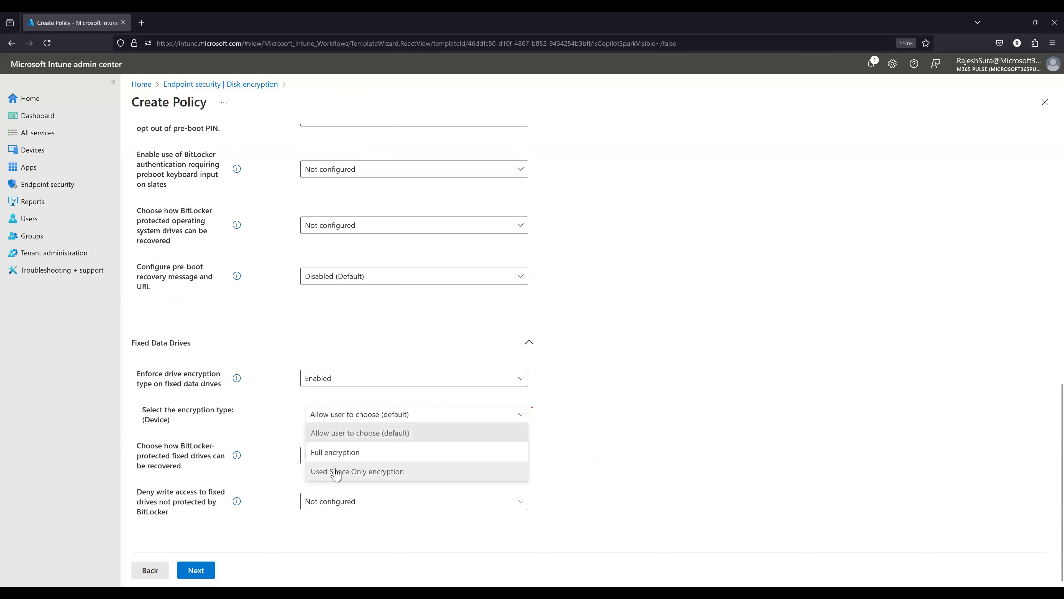
pyautogui.click(336, 451)
# - Enable Choose how BitLocker-protected fixed drives can be recovered and turn on Save BitLocker recovery information to AD DS for fixed data drives
pyautogui.click(352, 458)
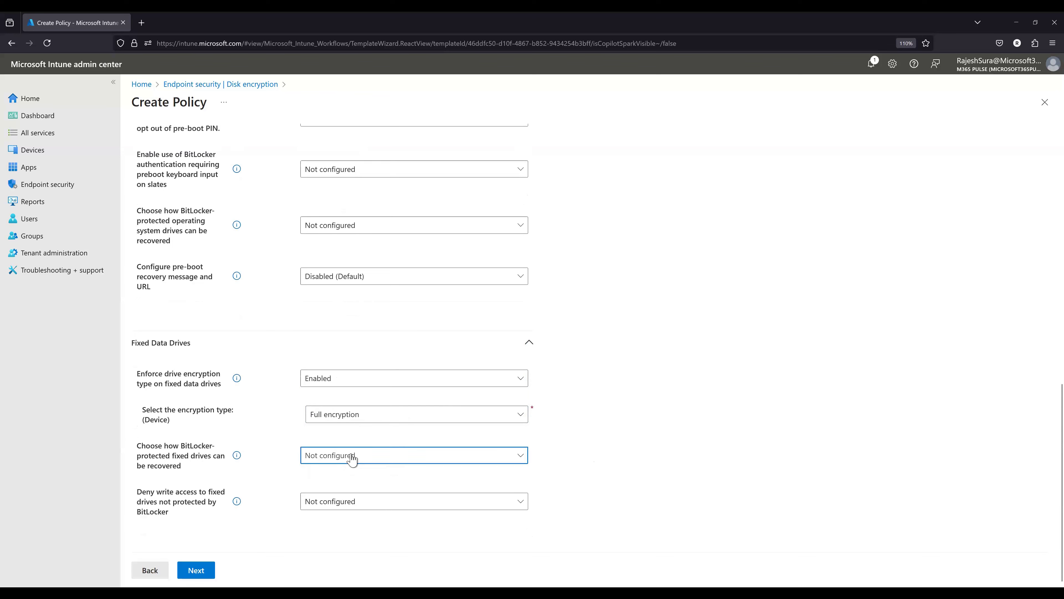
pyautogui.click(333, 514)
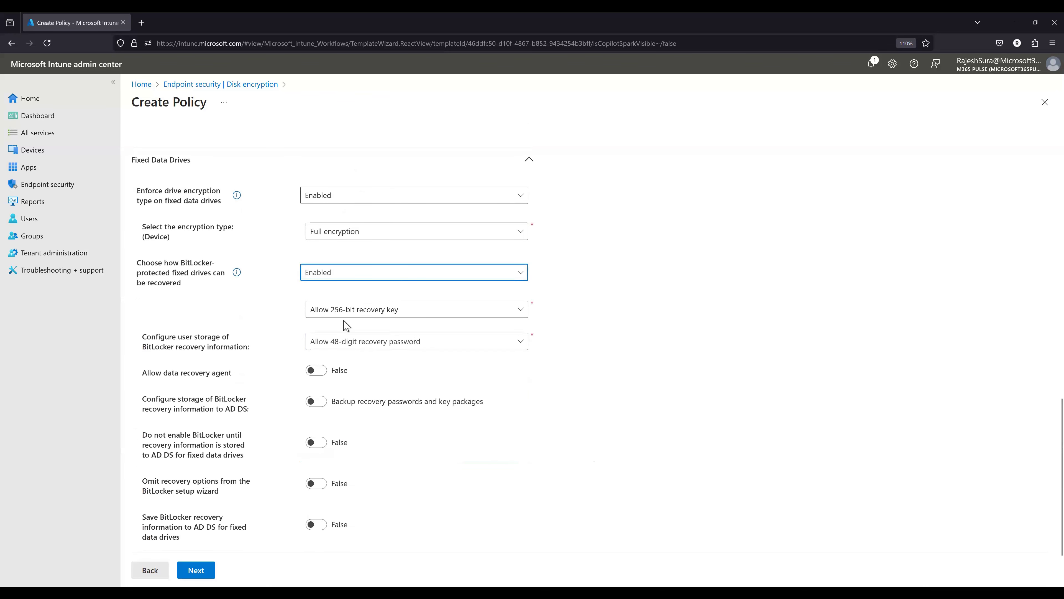
pyautogui.scroll(-2, 420, 363)
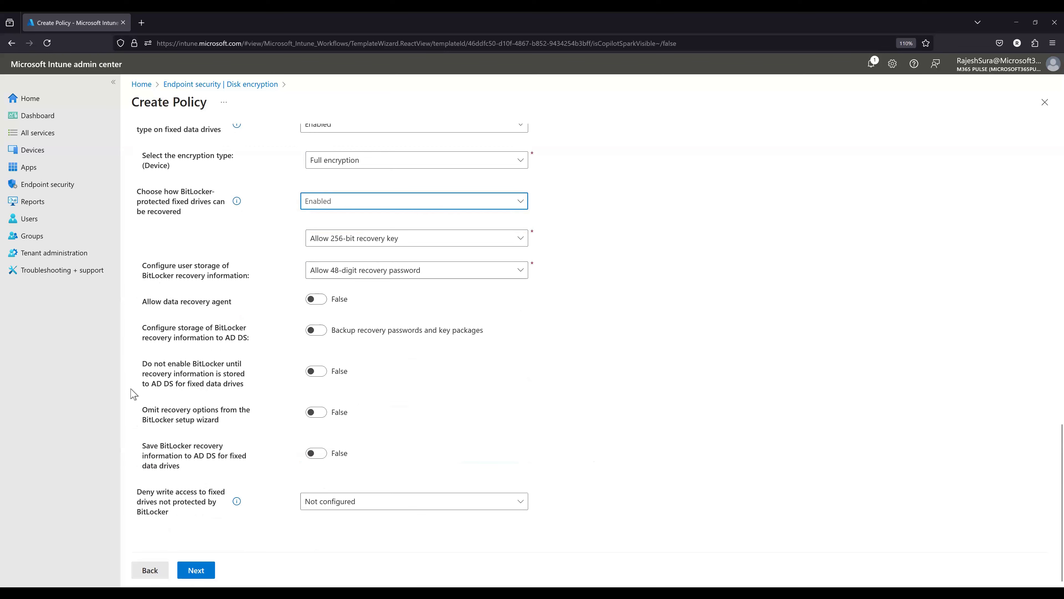
pyautogui.click(325, 452)
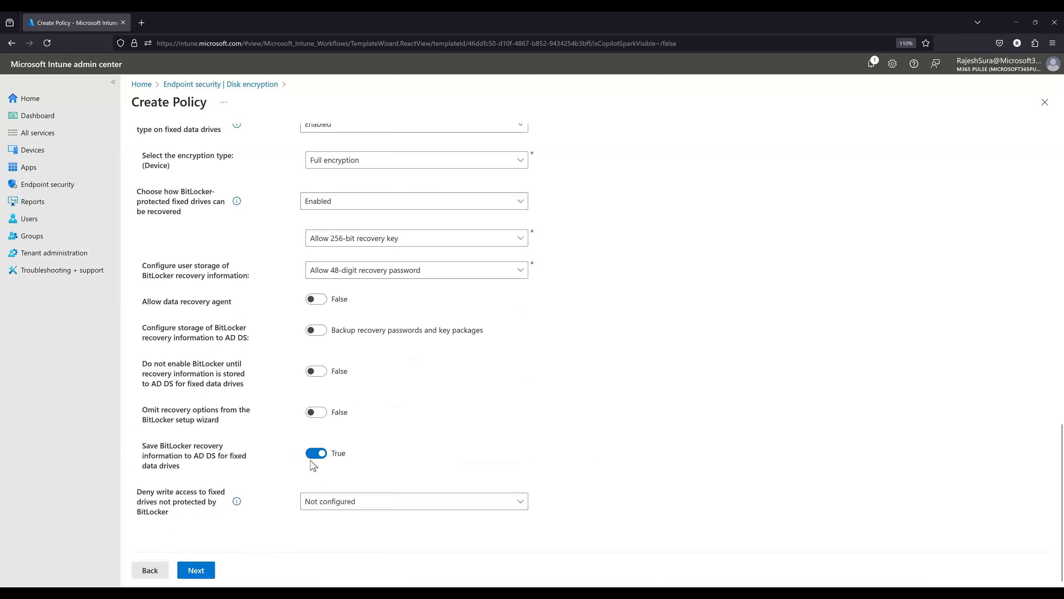
# - Set Deny write access to fixed drives not protected by BitLocker to Enabled, and collapse the Operating System Drives and Fixed Data Drives sections
pyautogui.click(392, 503)
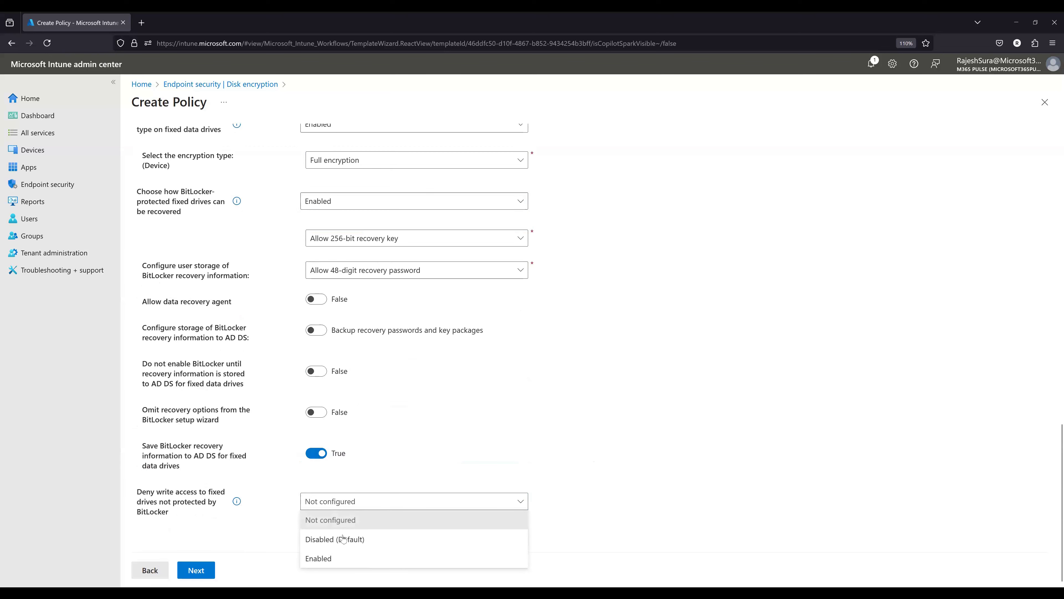
pyautogui.click(323, 558)
pyautogui.scroll(20, 244, 373)
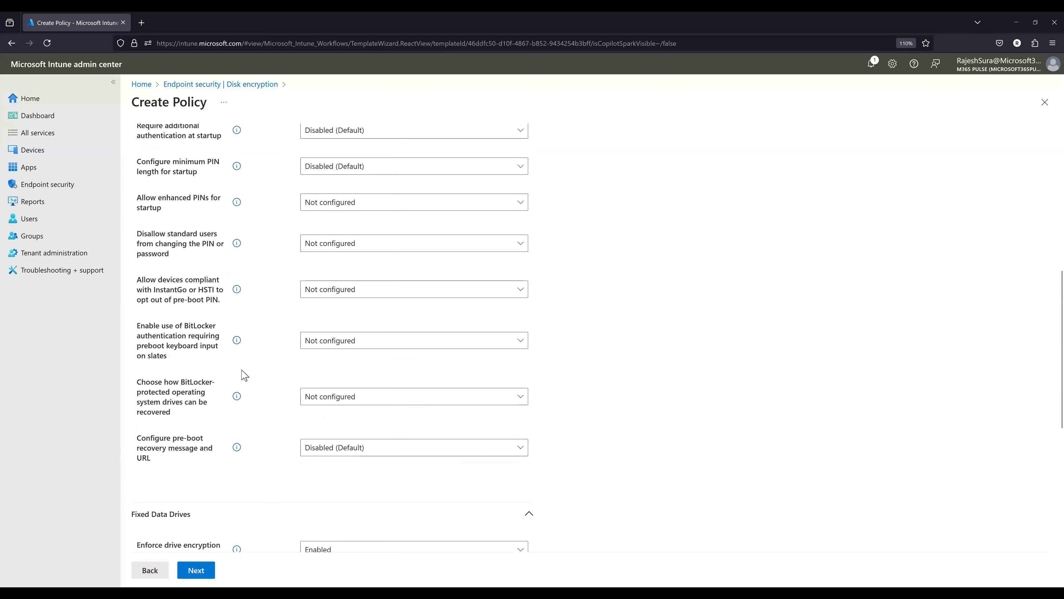
pyautogui.click(281, 405)
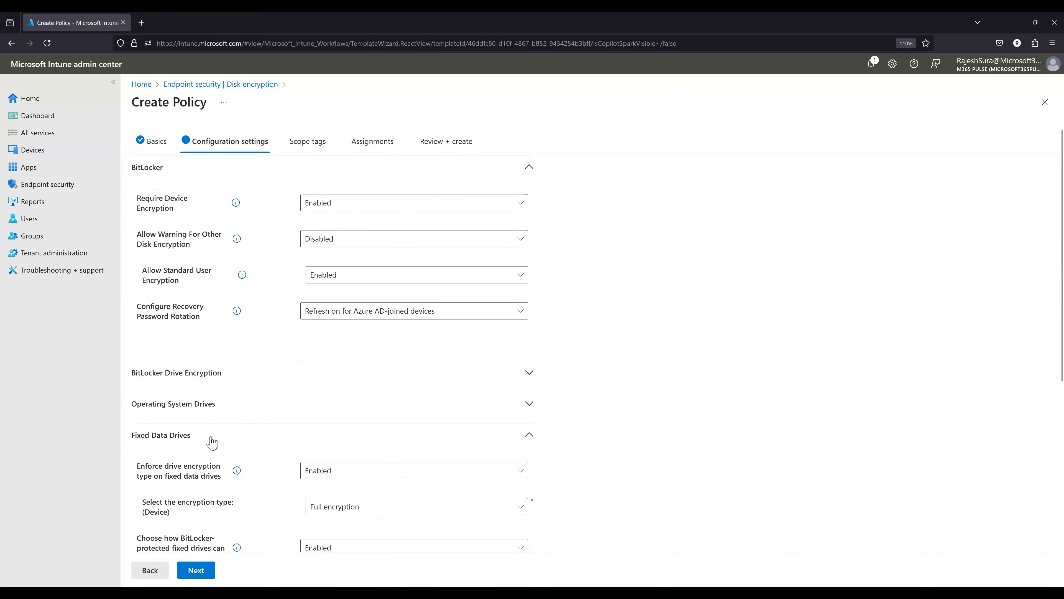
pyautogui.click(330, 439)
# - Expand Removable Data Drives and try Enabled for Control use of BitLocker on removable drives
pyautogui.click(297, 467)
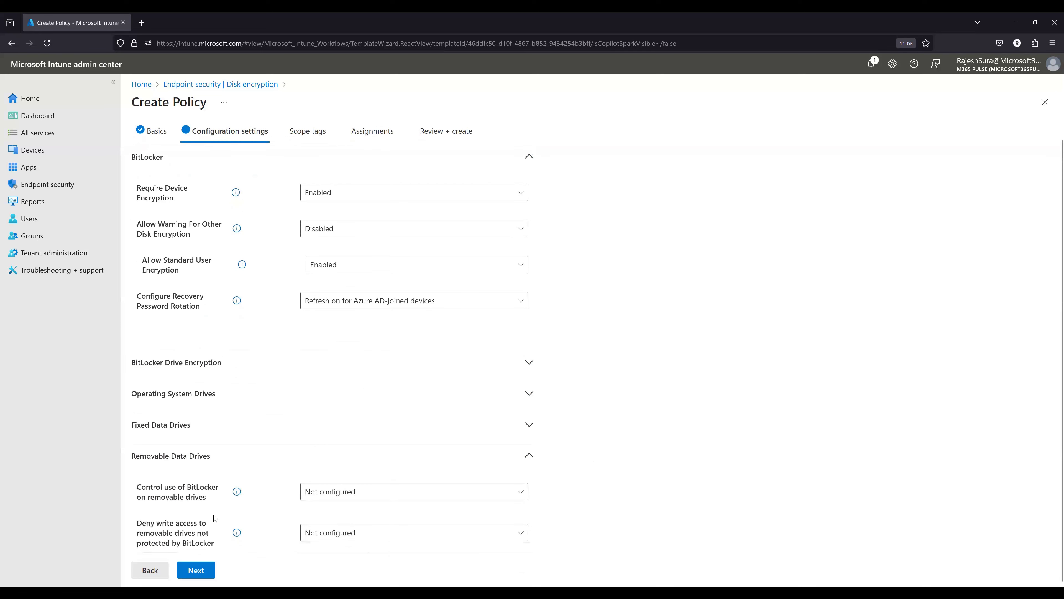
pyautogui.click(354, 497)
pyautogui.click(309, 554)
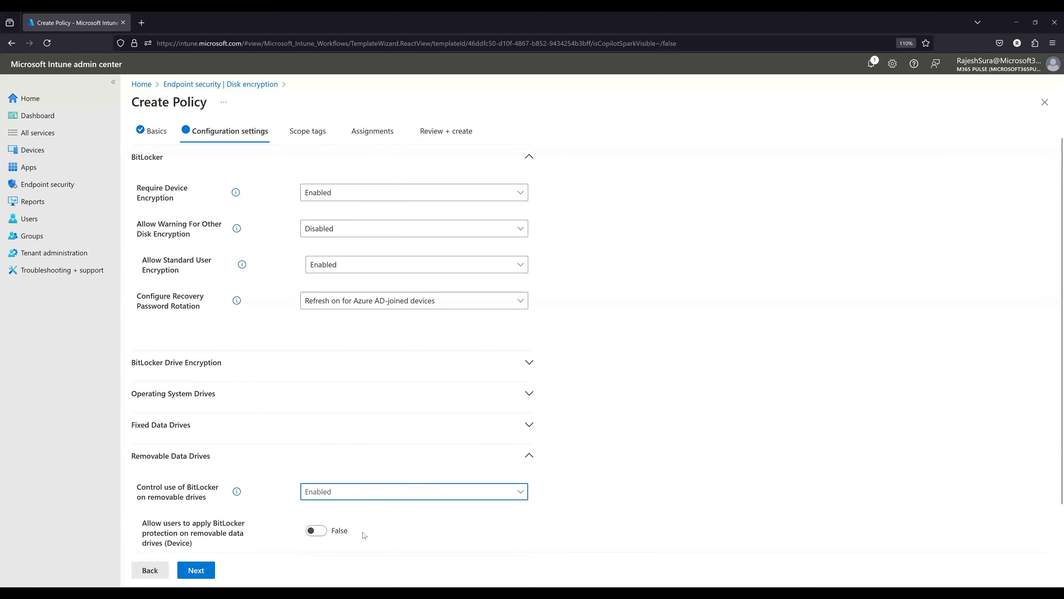
pyautogui.scroll(-2, 604, 497)
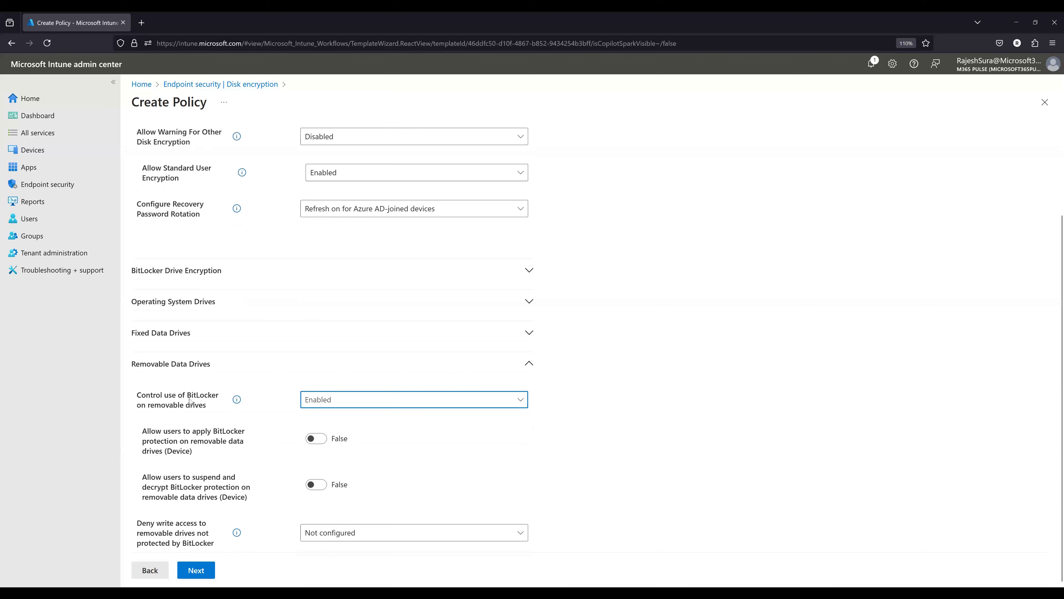
# - Read the descriptions of Control use of BitLocker on removable drives and Deny write access to removable drives not protected by BitLocker
pyautogui.click(235, 401)
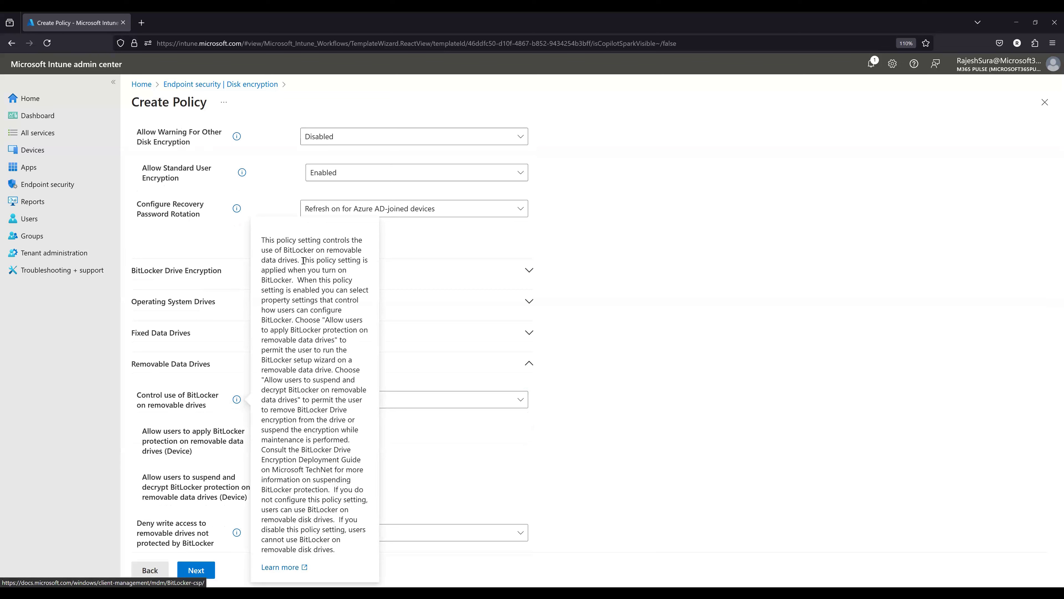
pyautogui.moveTo(301, 260); pyautogui.dragTo(352, 343)
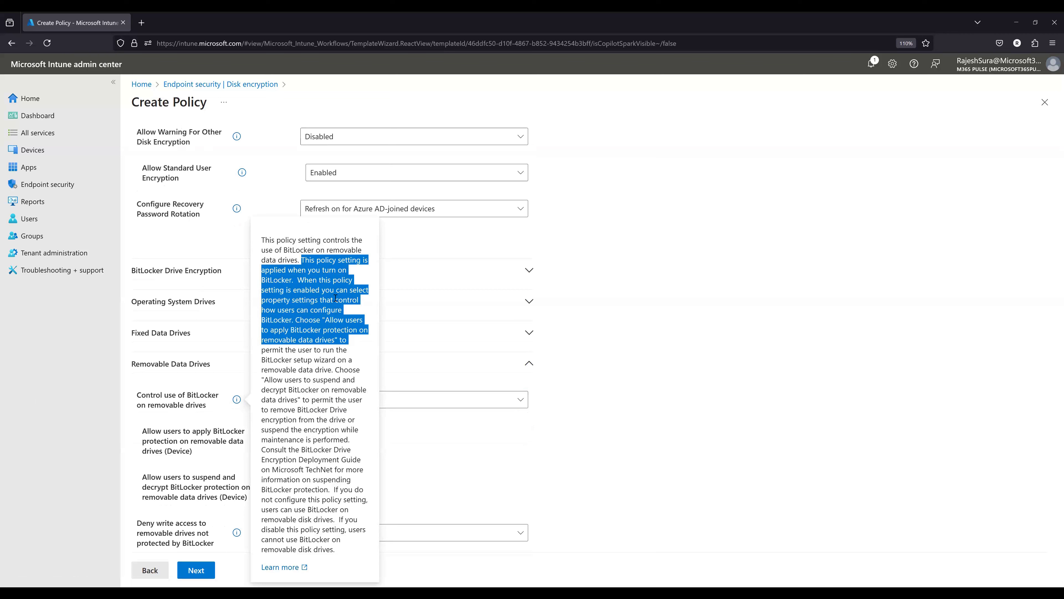
pyautogui.click(314, 290)
pyautogui.moveTo(295, 291); pyautogui.dragTo(357, 290)
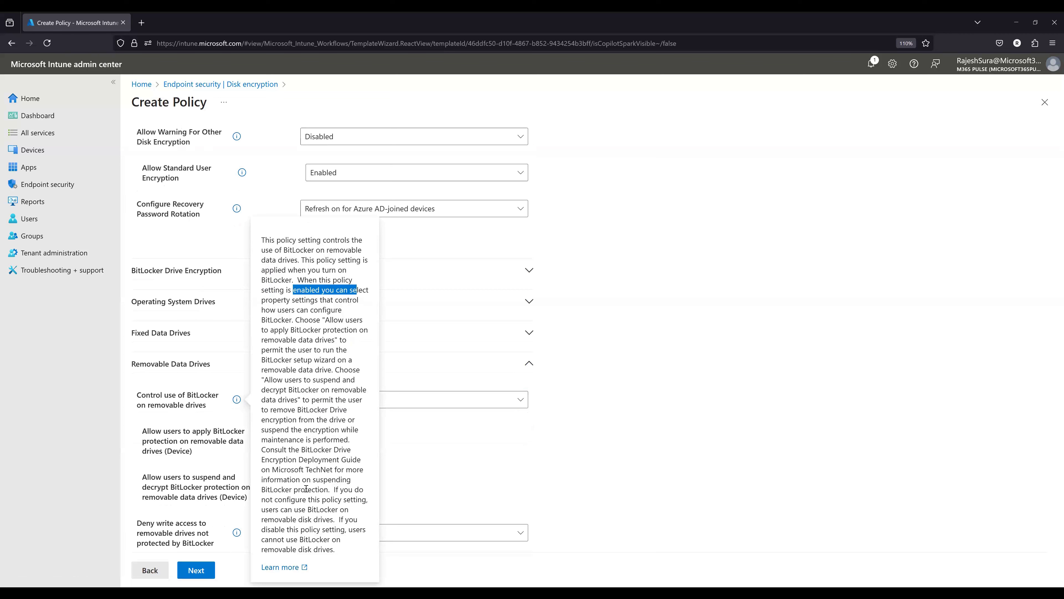
pyautogui.click(326, 452)
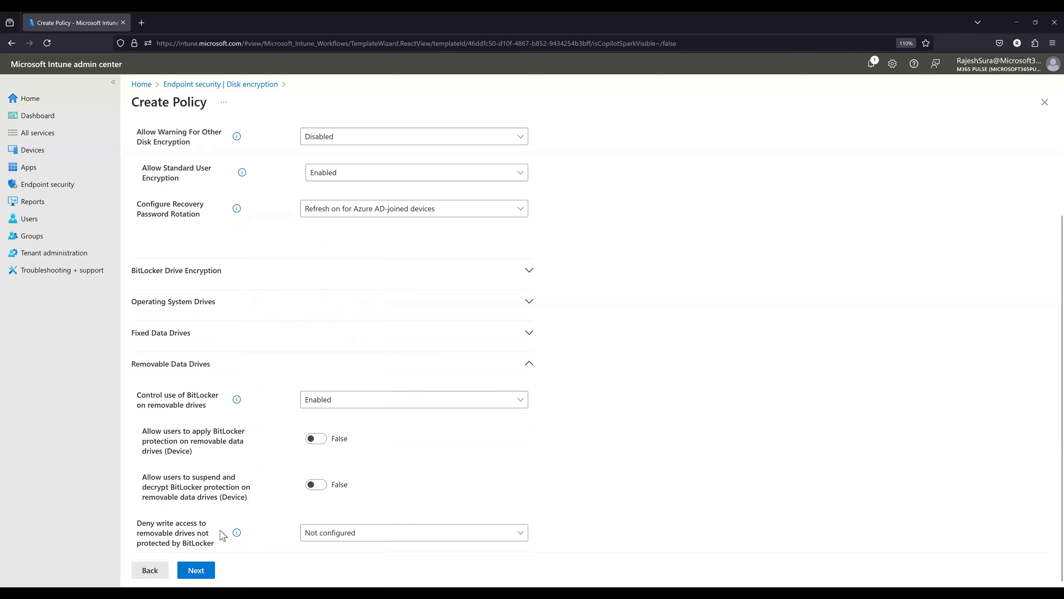
pyautogui.moveTo(237, 532)
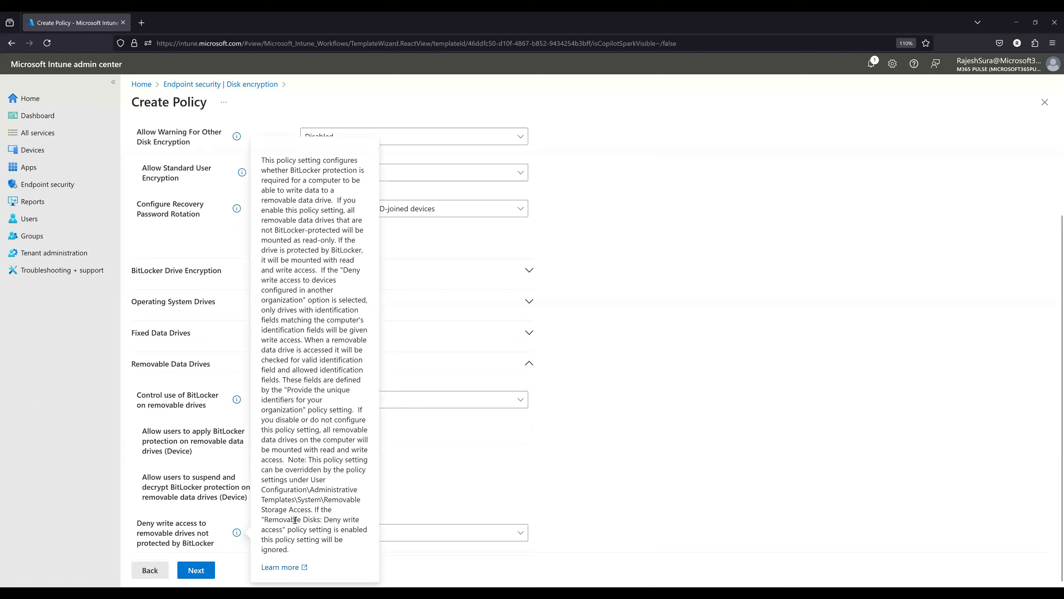
pyautogui.moveTo(288, 499); pyautogui.dragTo(331, 529)
pyautogui.click(515, 493)
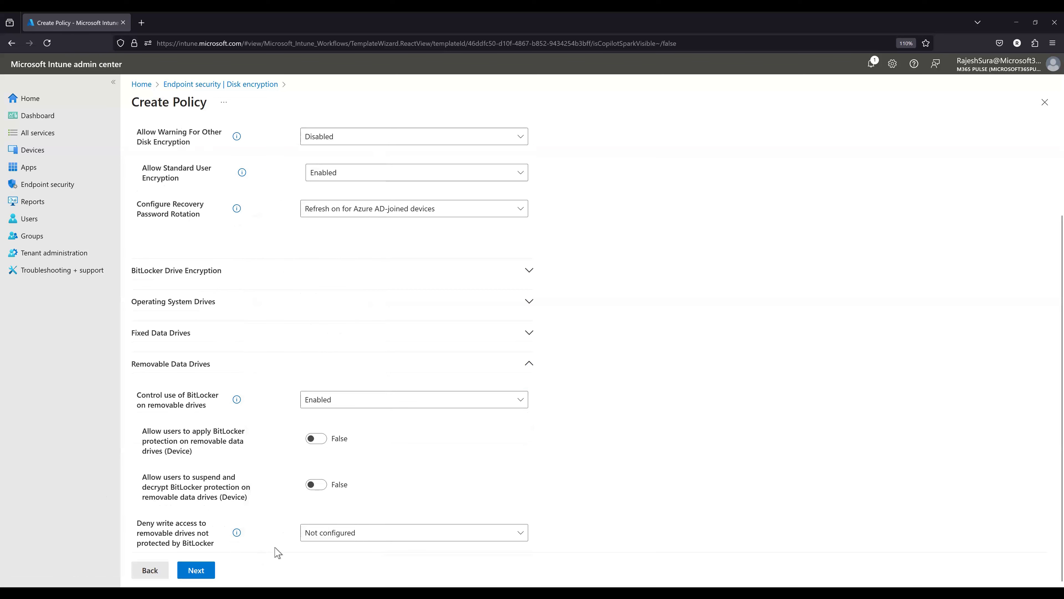
# - Try Enabled for Deny write access to removable drives, toggling the option that blocks write access to devices configured in another organization on and off
pyautogui.click(337, 535)
pyautogui.click(339, 515)
pyautogui.scroll(-1, 544, 496)
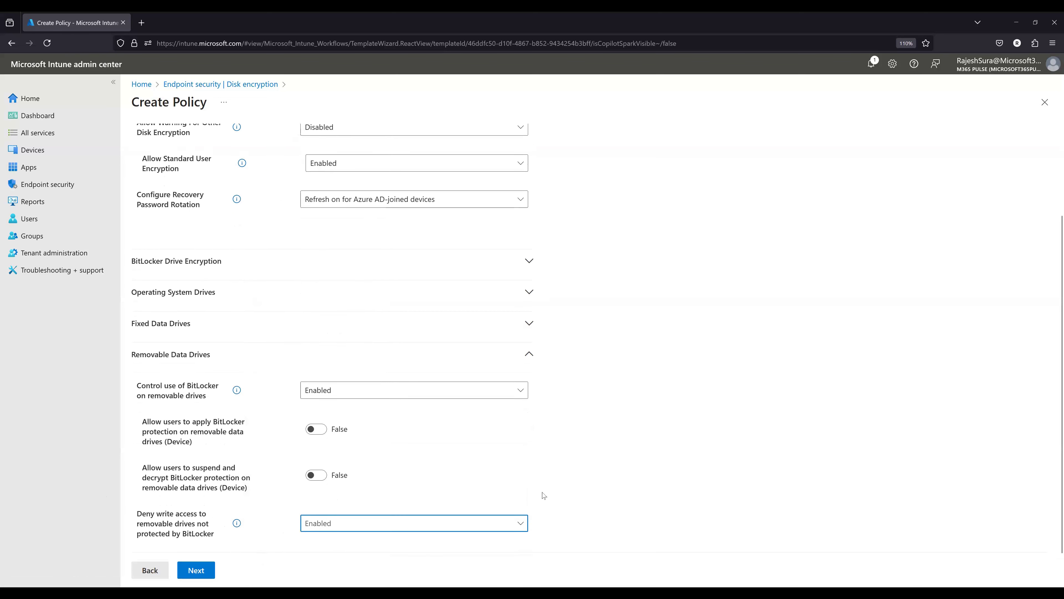
pyautogui.click(318, 530)
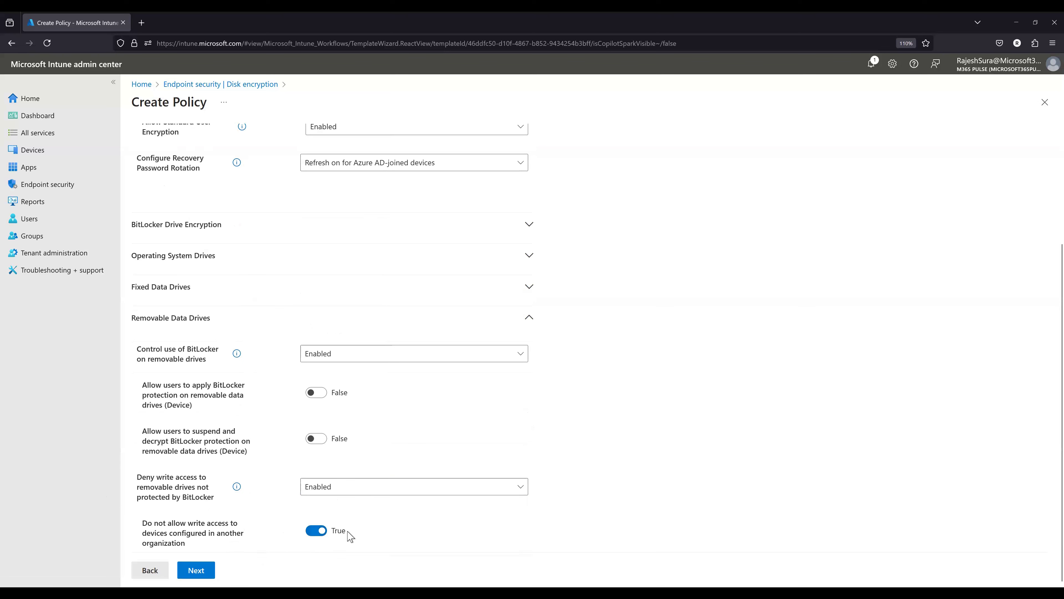
pyautogui.click(316, 530)
# - Try Disabled (Default) for Control use of BitLocker on removable drives and collapse the Removable Data Drives section
pyautogui.click(369, 353)
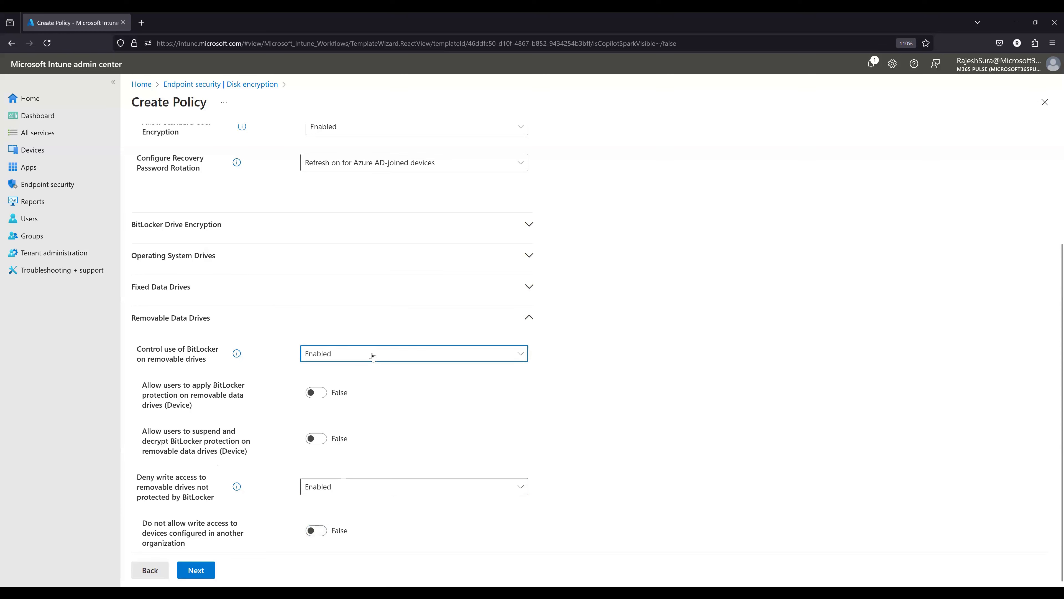
pyautogui.click(308, 391)
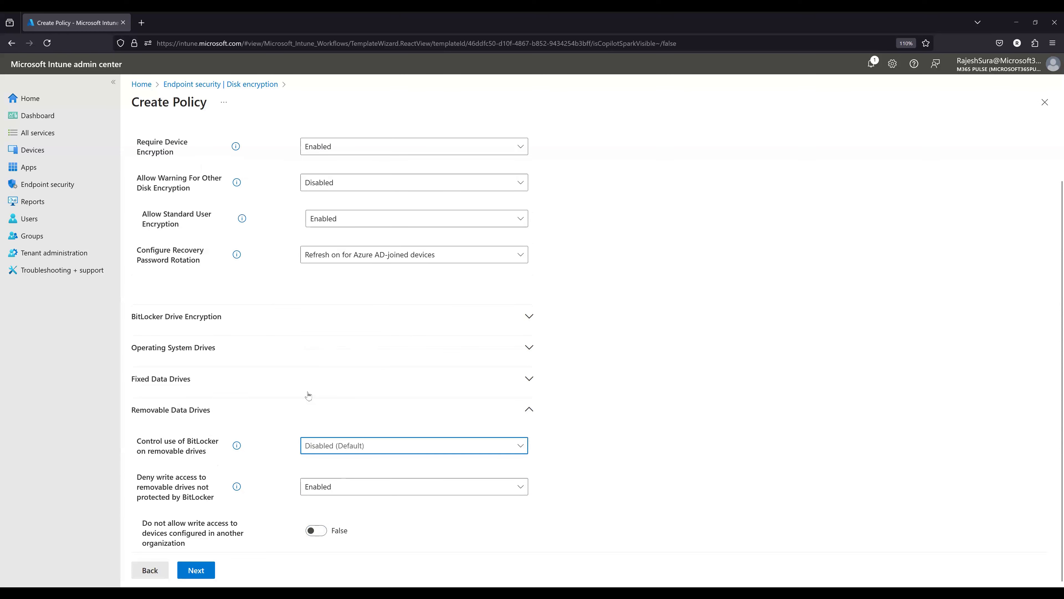
pyautogui.click(338, 409)
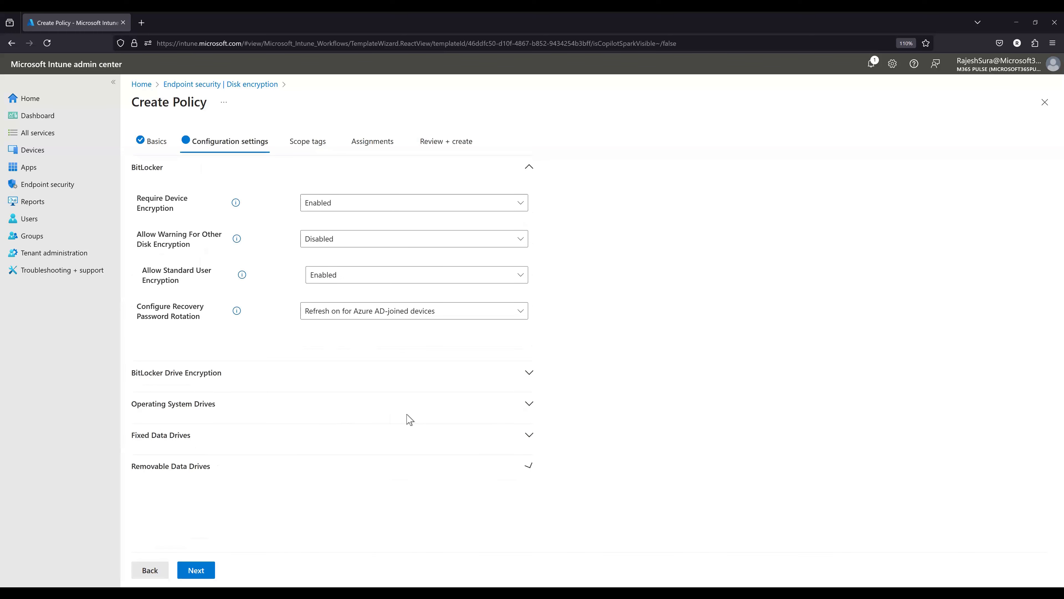
# - Reset the BitLocker use and deny write access settings for removable drives to Not configured and collapse their section
pyautogui.click(482, 477)
pyautogui.click(375, 503)
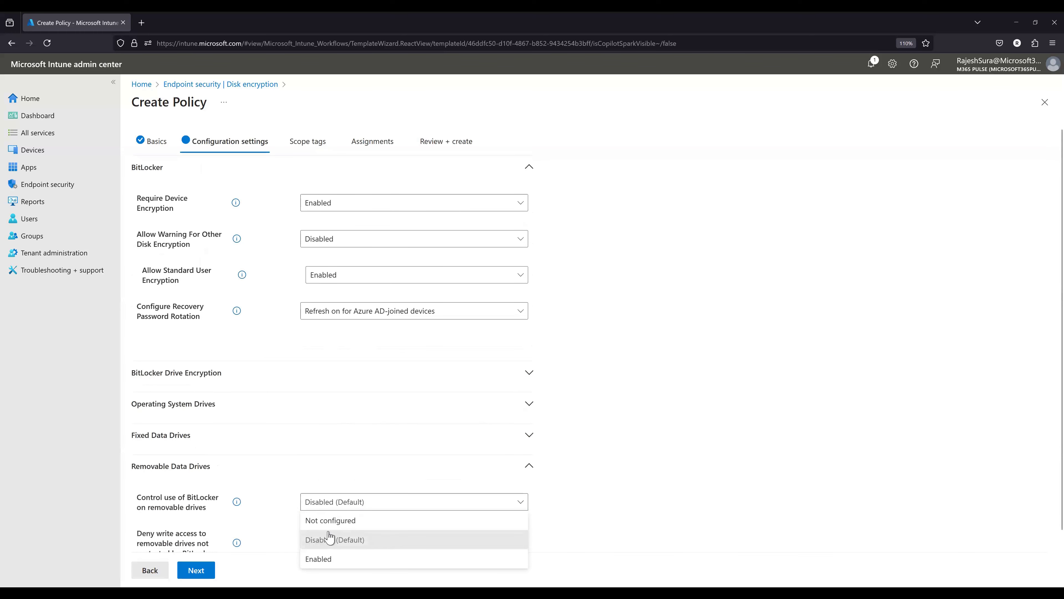
pyautogui.click(330, 522)
pyautogui.click(328, 544)
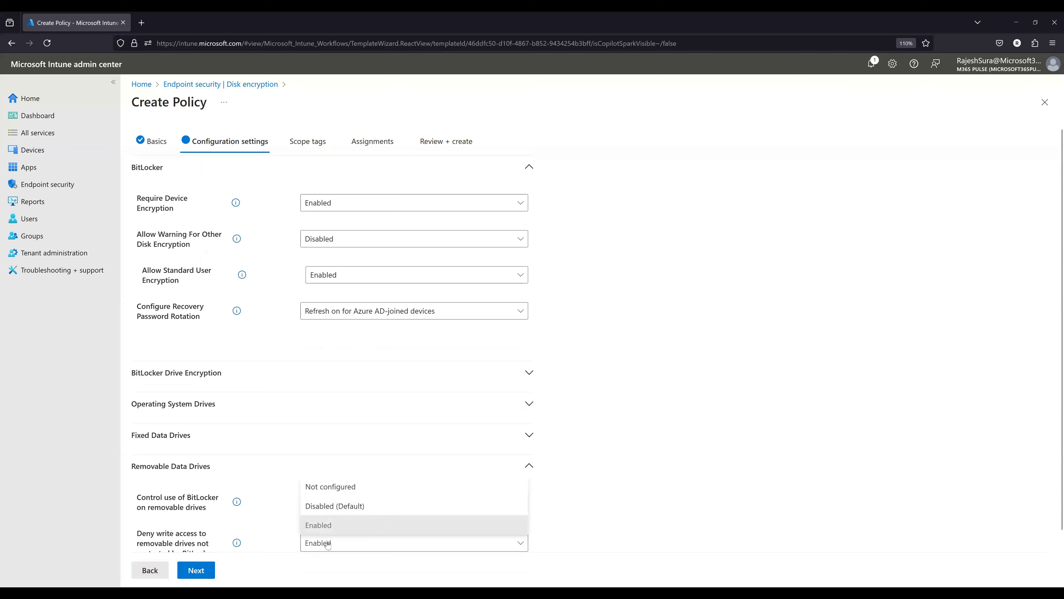
pyautogui.click(329, 486)
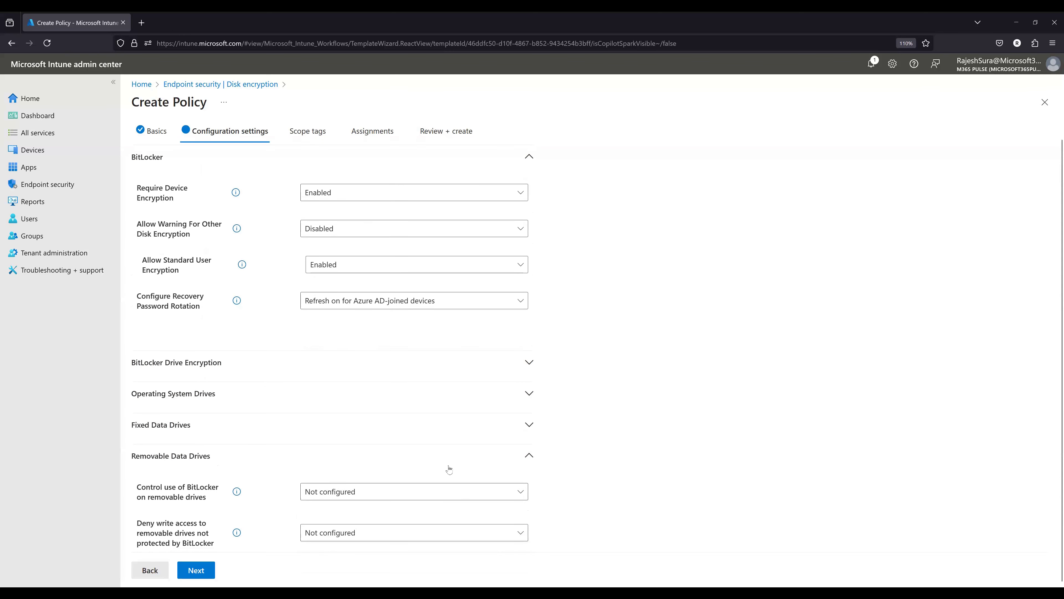
pyautogui.click(518, 466)
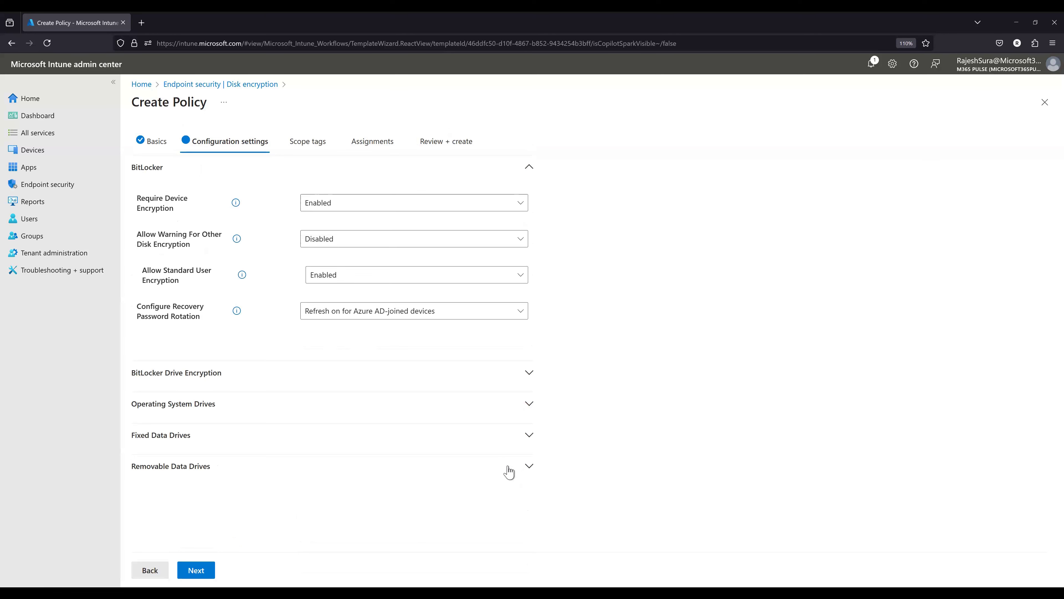
# - Set Control use of BitLocker on removable drives to Enabled and allow users both to apply and to suspend and decrypt BitLocker protection
pyautogui.click(503, 472)
pyautogui.click(351, 494)
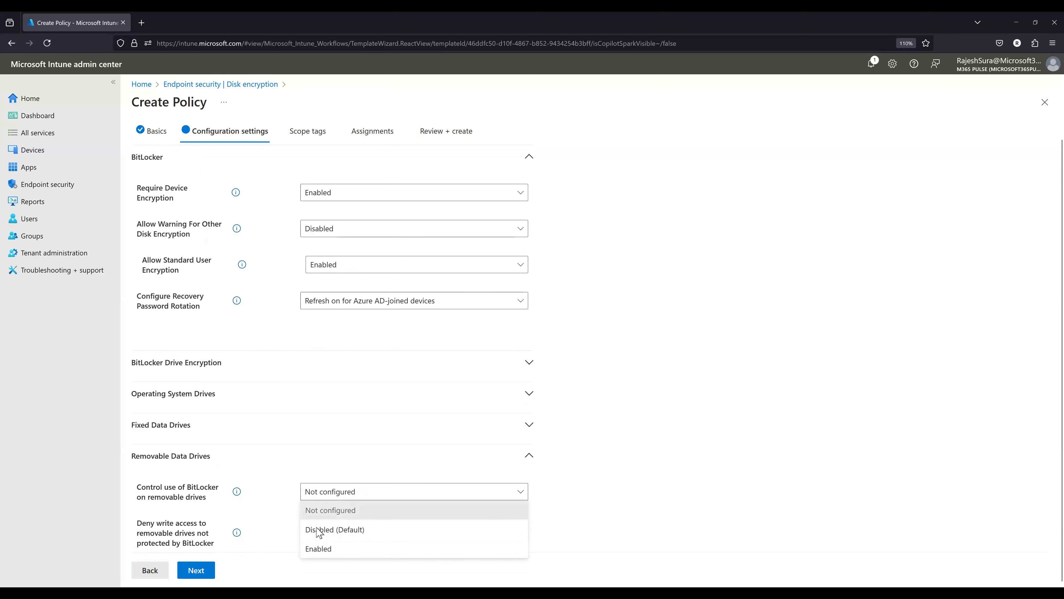
pyautogui.click(318, 548)
pyautogui.scroll(-2, 294, 497)
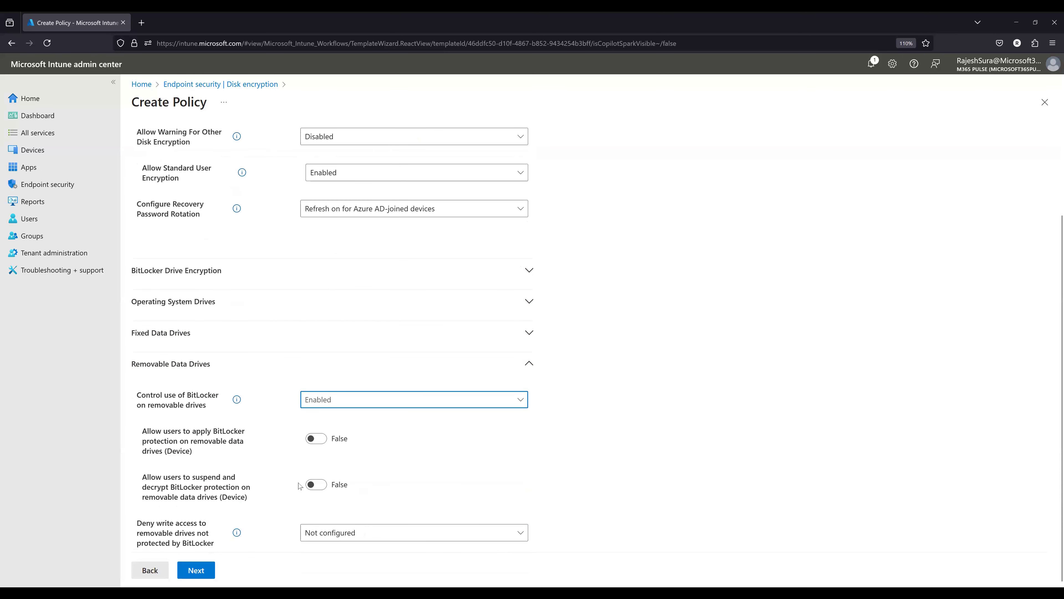
pyautogui.click(323, 485)
pyautogui.click(312, 440)
pyautogui.click(312, 440)
pyautogui.click(312, 439)
pyautogui.scroll(-1, 377, 482)
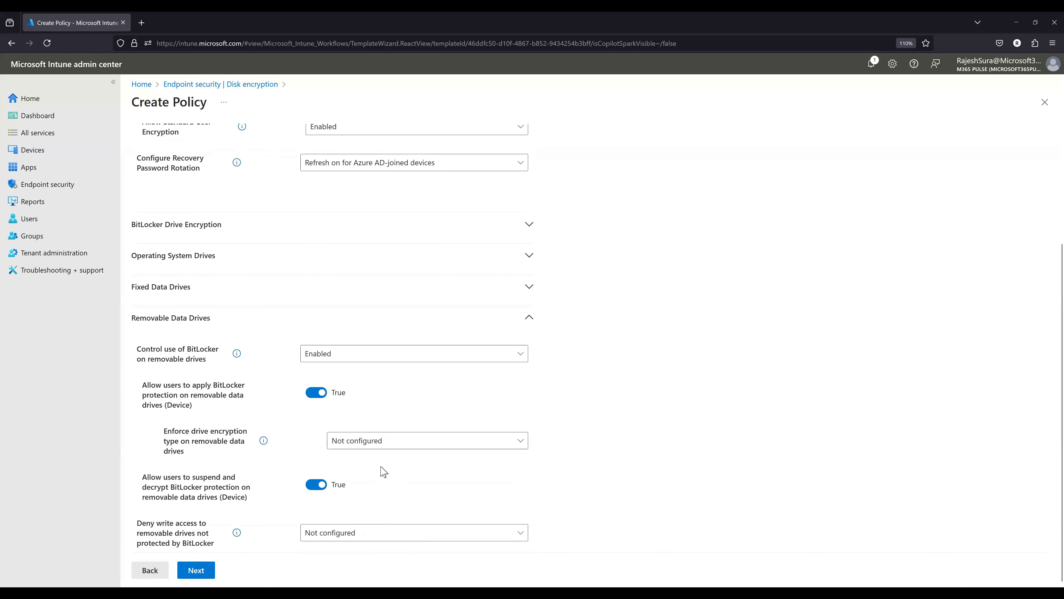
# - Set Enforce drive encryption type on removable data drives to Enabled with Used Space Only encryption as the encryption type
pyautogui.click(381, 445)
pyautogui.click(419, 496)
pyautogui.scroll(-1, 524, 477)
pyautogui.click(419, 449)
pyautogui.click(379, 501)
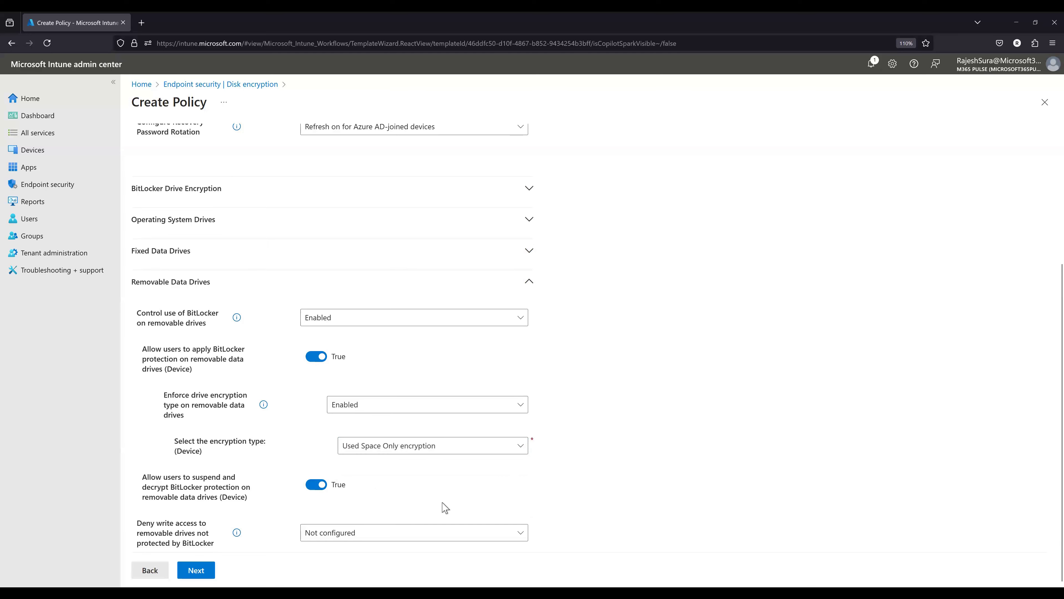
# - Set Deny write access to removable drives not protected by BitLocker to Enabled and collapse the Removable Data Drives section
pyautogui.click(323, 533)
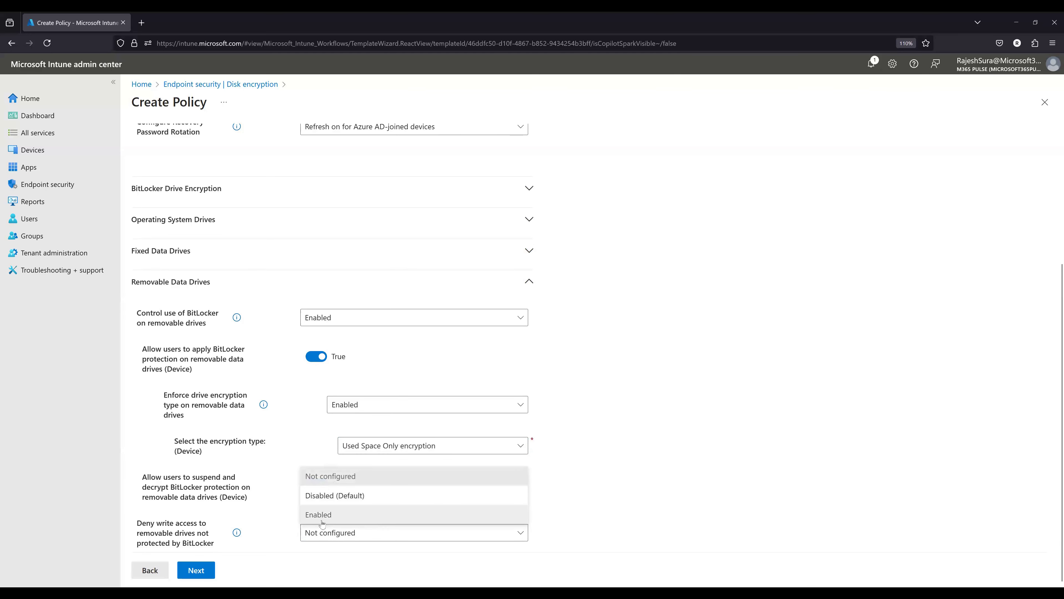
pyautogui.click(322, 518)
pyautogui.scroll(5, 199, 550)
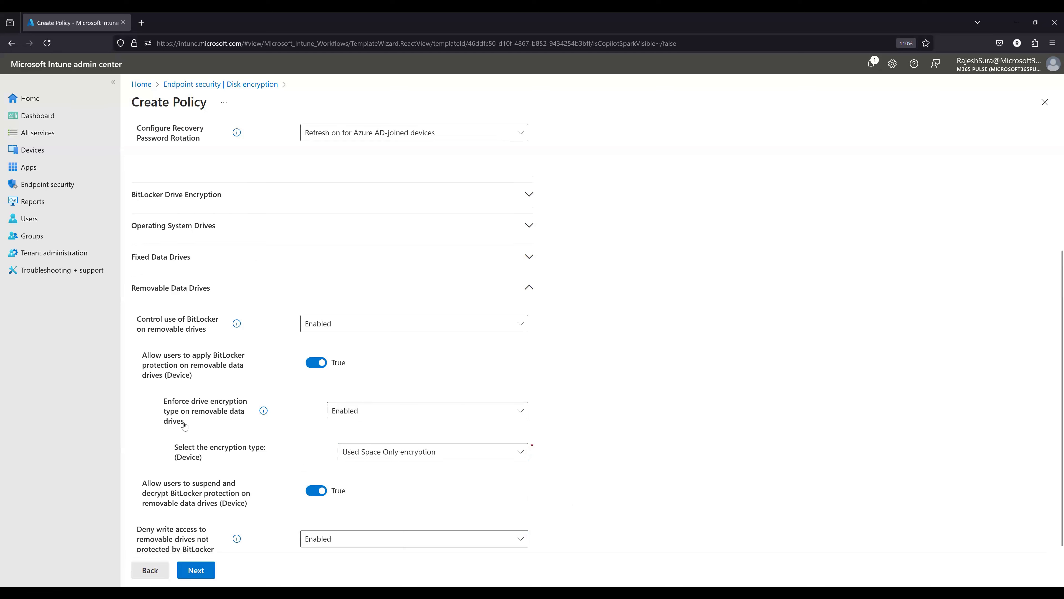
pyautogui.click(222, 472)
# - Look at the drive encryption method and cipher strength setting under BitLocker Drive Encryption and collapse that section
pyautogui.click(193, 379)
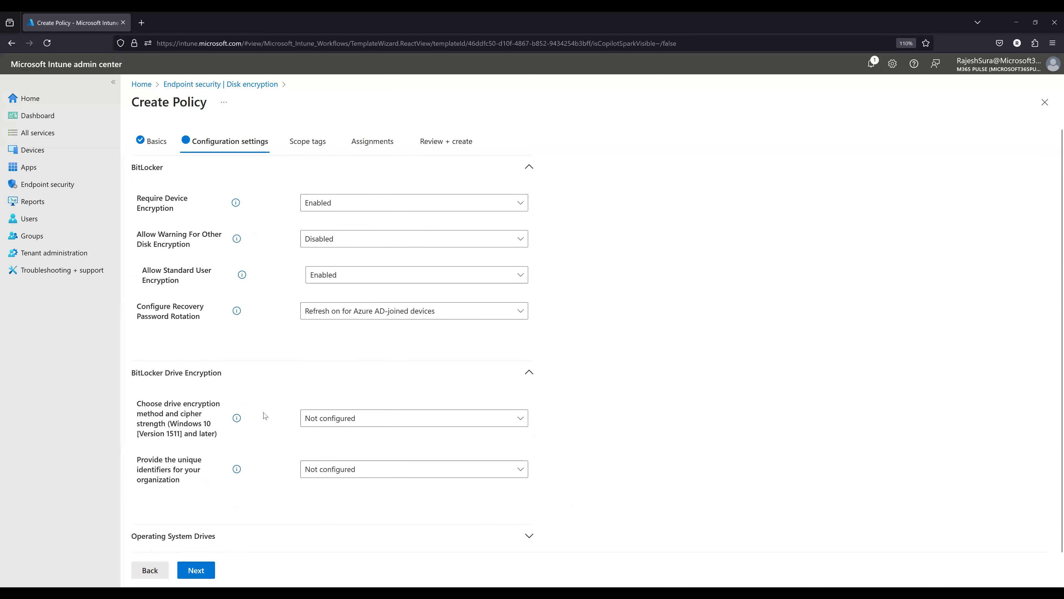
pyautogui.click(327, 419)
pyautogui.click(184, 373)
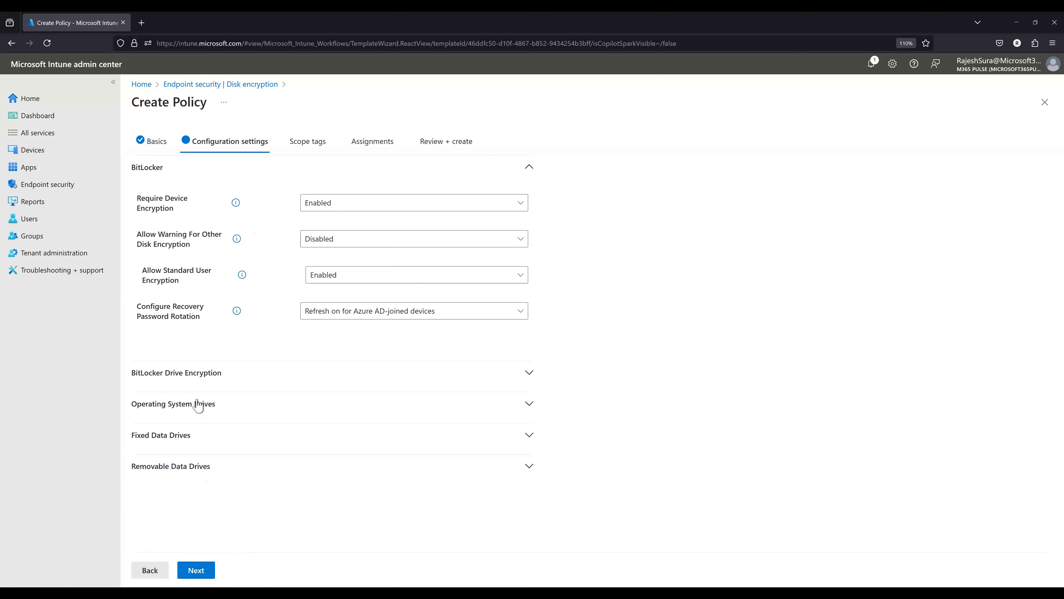
# - Try enabling Require additional authentication at startup for operating system drives and return it to Disabled
pyautogui.click(198, 405)
pyautogui.scroll(-4, 335, 480)
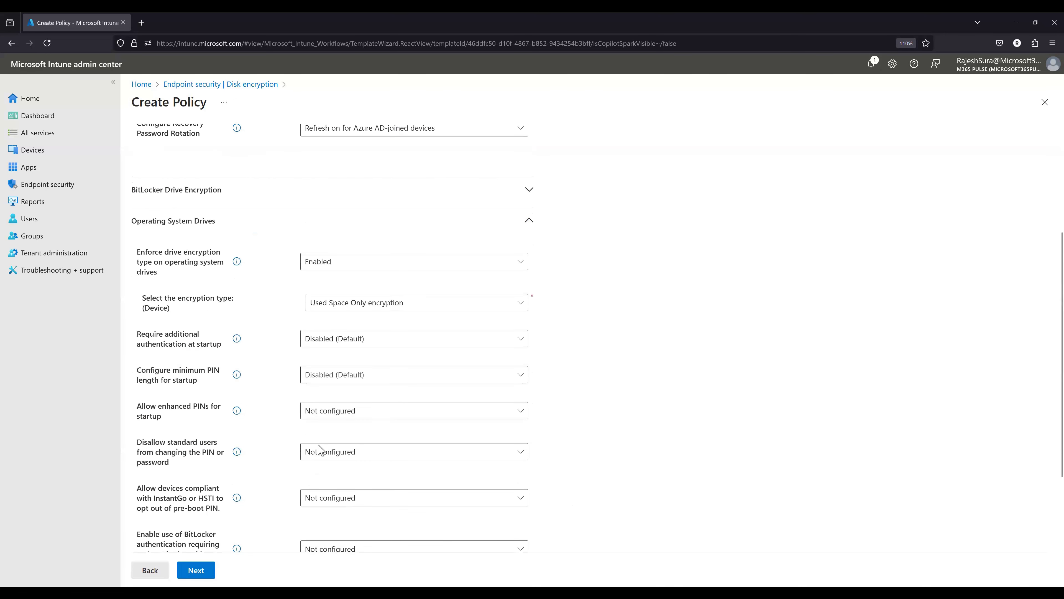
pyautogui.click(341, 342)
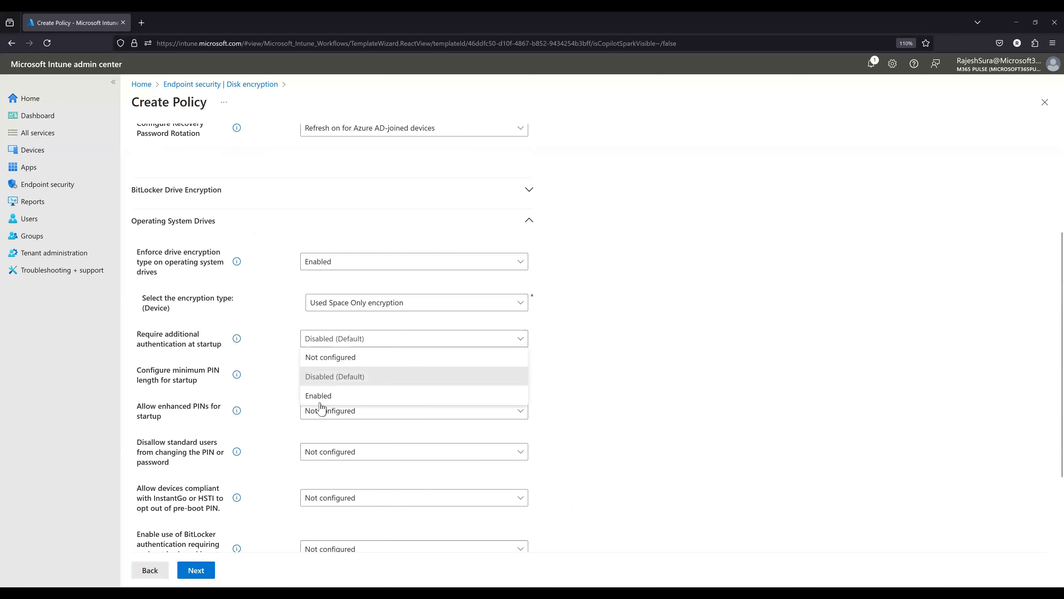
pyautogui.click(320, 397)
pyautogui.click(311, 345)
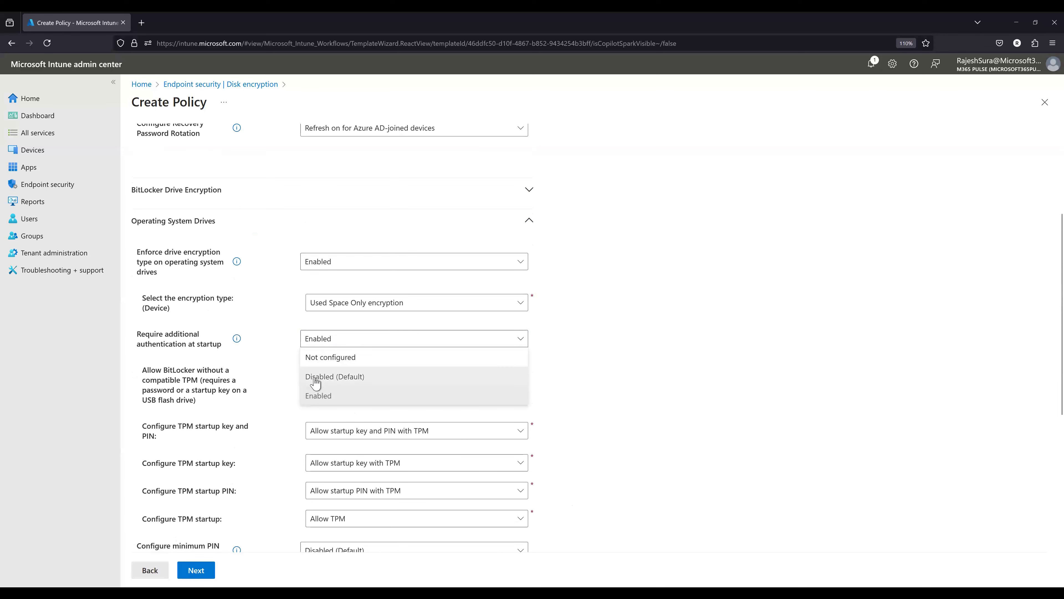
pyautogui.click(321, 374)
# - Try enabling Configure minimum PIN length for startup, return it to Disabled and collapse the Operating System Drives section
pyautogui.click(392, 374)
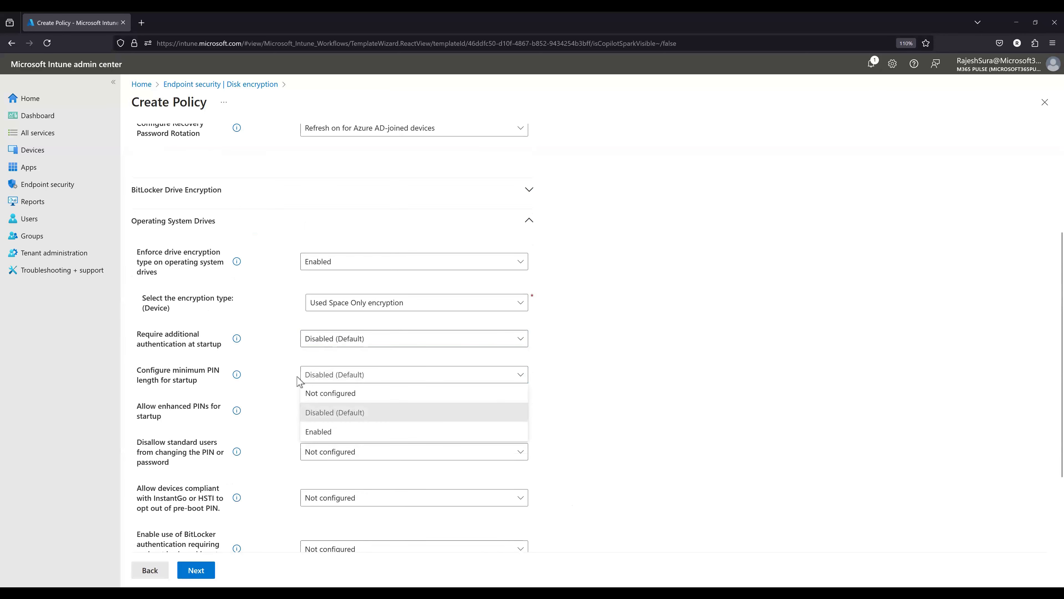
pyautogui.click(329, 434)
pyautogui.scroll(-4, 339, 374)
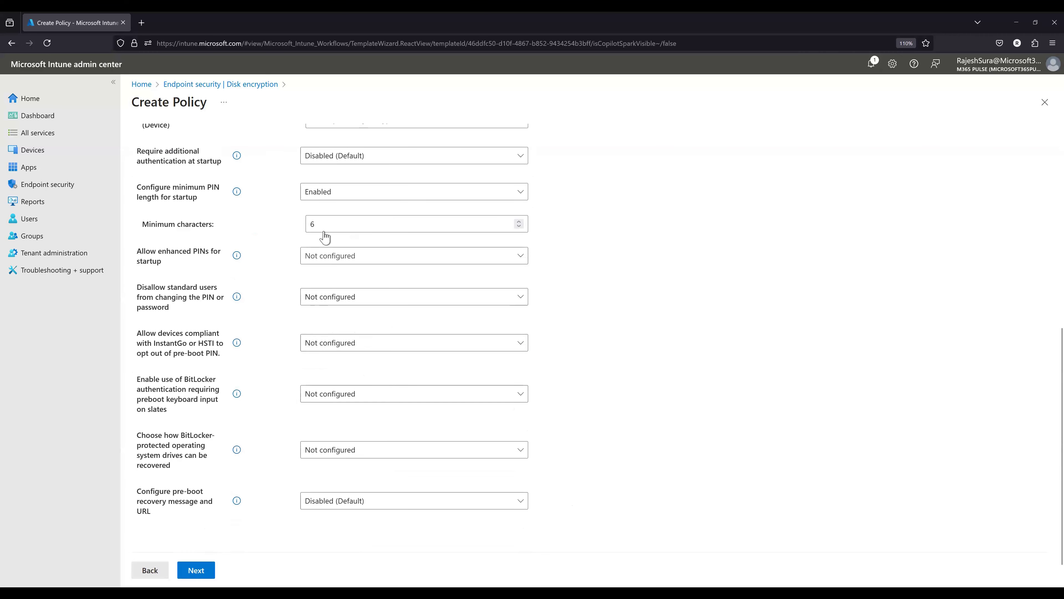
pyautogui.click(338, 192)
pyautogui.click(335, 230)
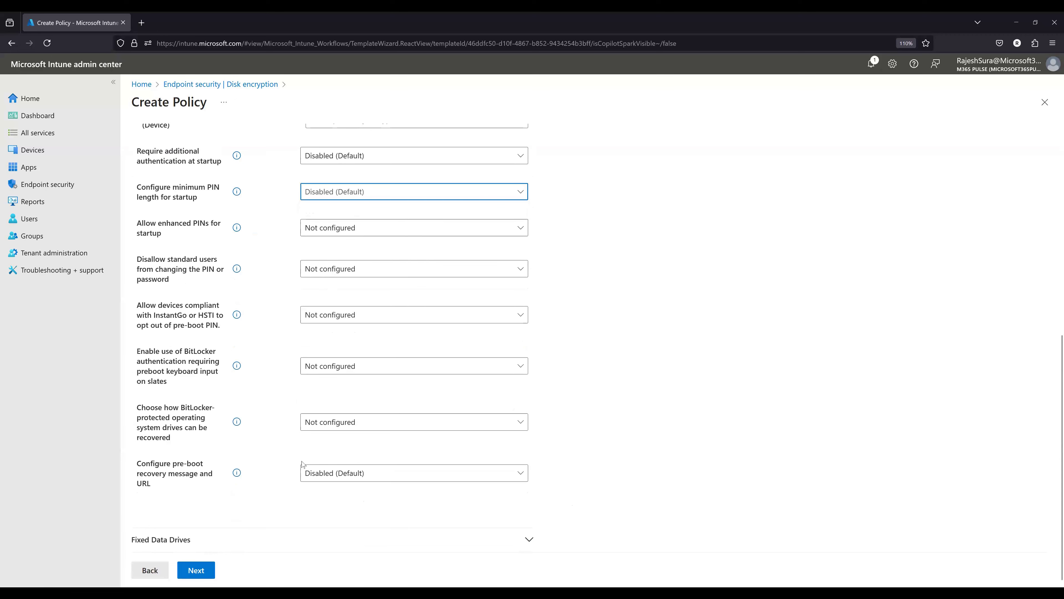
pyautogui.scroll(10, 282, 471)
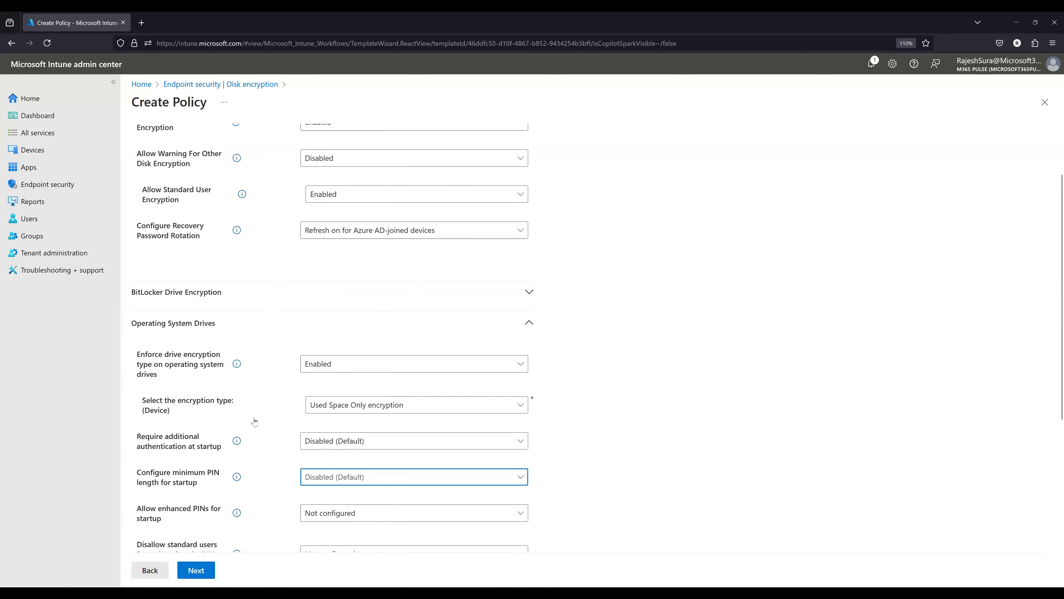
pyautogui.click(207, 404)
# - Under BitLocker Drive Encryption, set Choose drive encryption method and cipher strength to Enabled
pyautogui.click(226, 376)
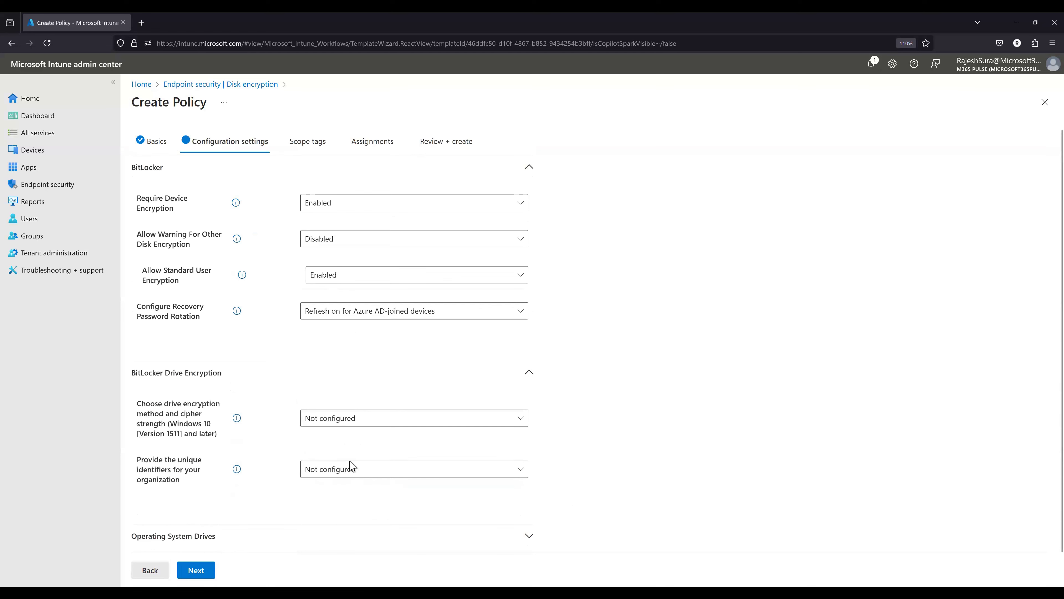
pyautogui.click(368, 424)
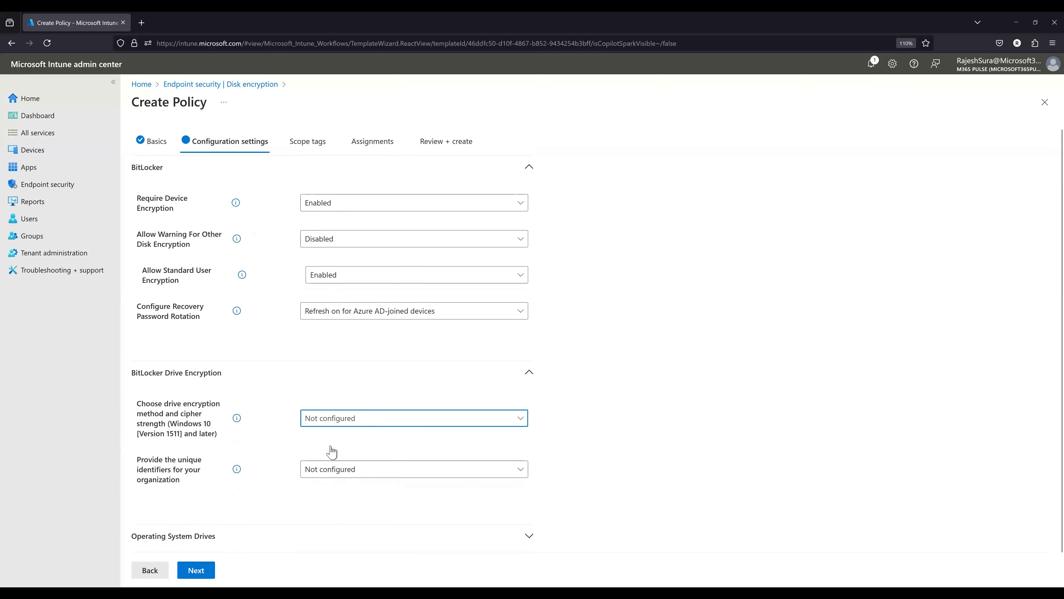
pyautogui.click(329, 477)
pyautogui.scroll(-3, 591, 465)
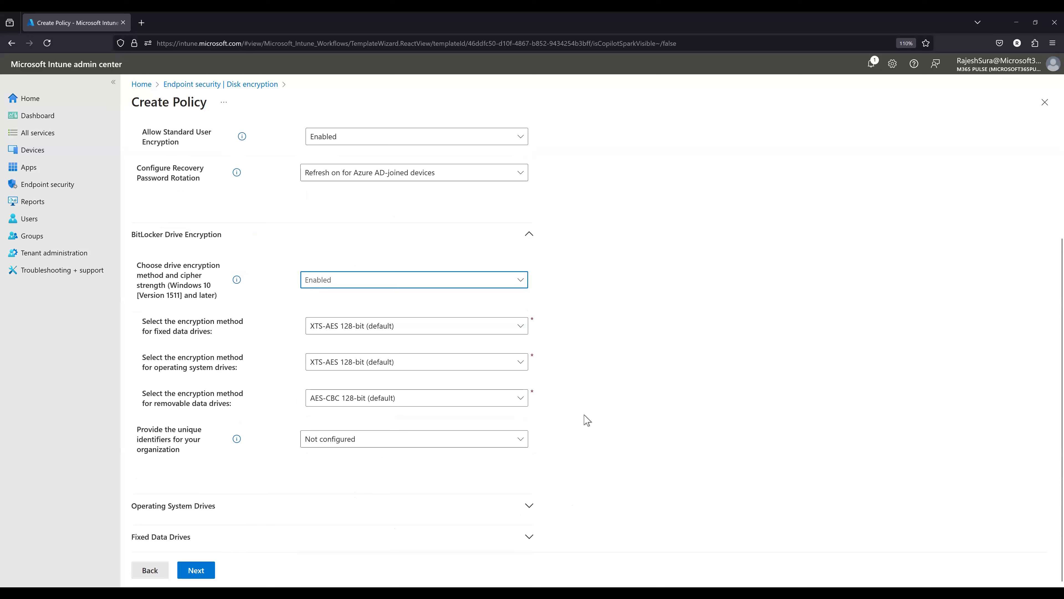
# - Select XTS-AES 128-bit (default) as the encryption method for both fixed data drives and operating system drives
pyautogui.click(436, 334)
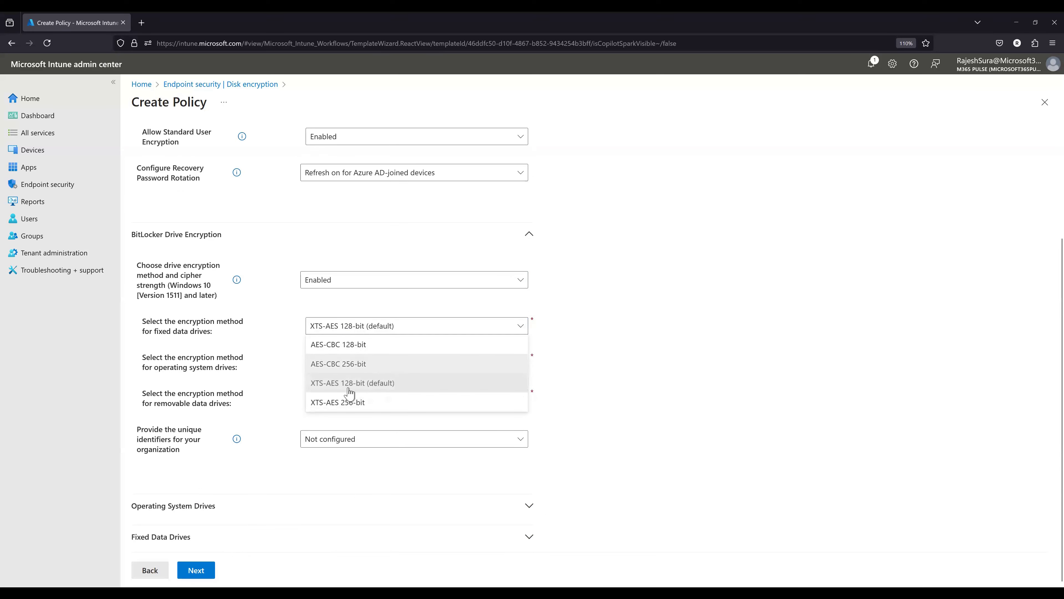
pyautogui.click(383, 385)
pyautogui.click(380, 363)
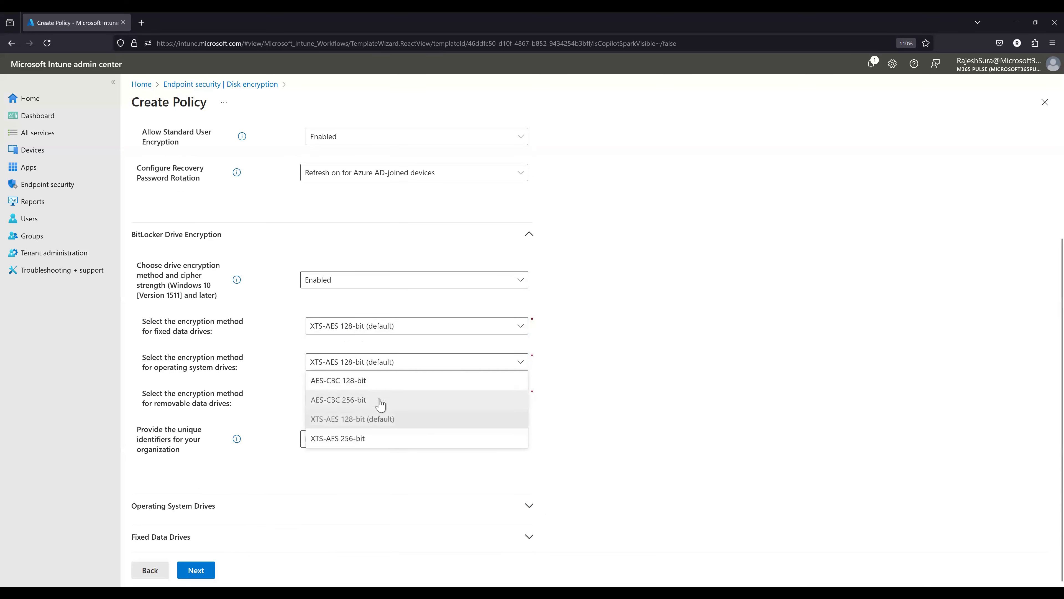
pyautogui.click(435, 419)
pyautogui.click(471, 335)
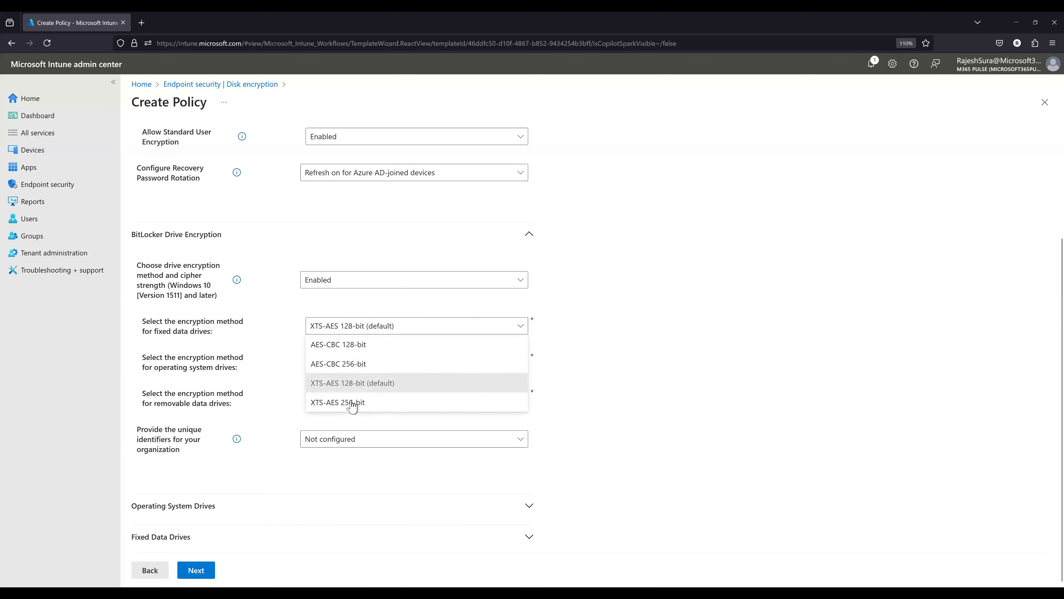
pyautogui.click(352, 382)
pyautogui.click(577, 357)
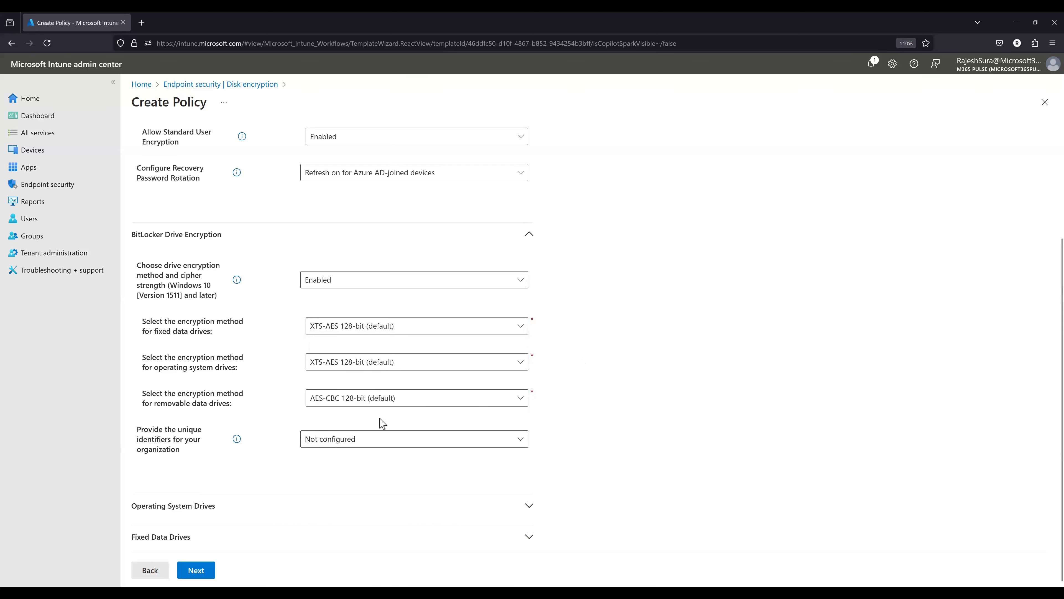
# - Try XTS-AES 256-bit for fixed data drives and return their encryption method to XTS-AES 128-bit (default)
pyautogui.click(356, 332)
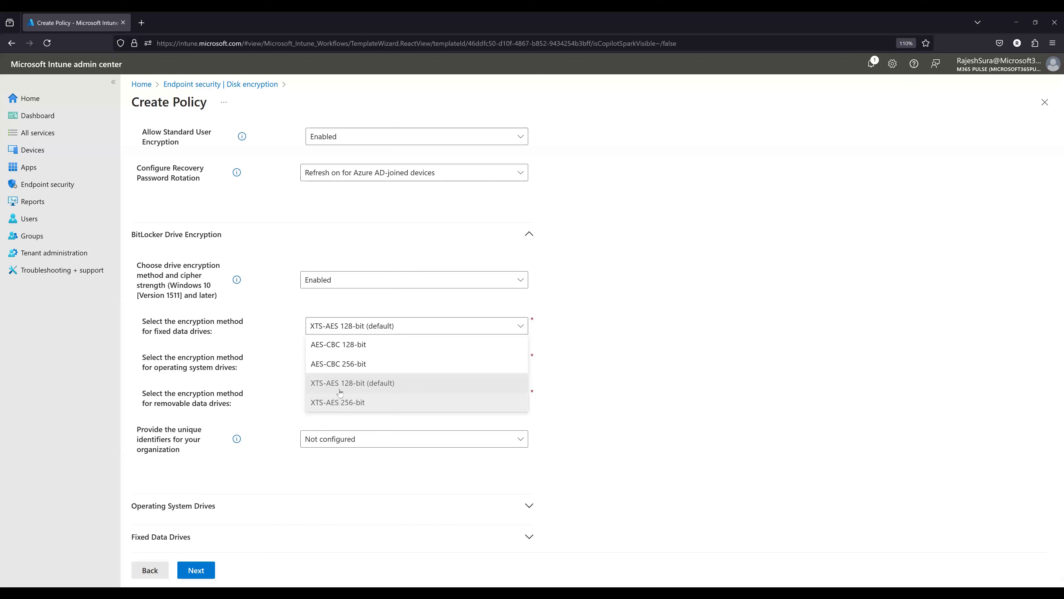
pyautogui.click(356, 403)
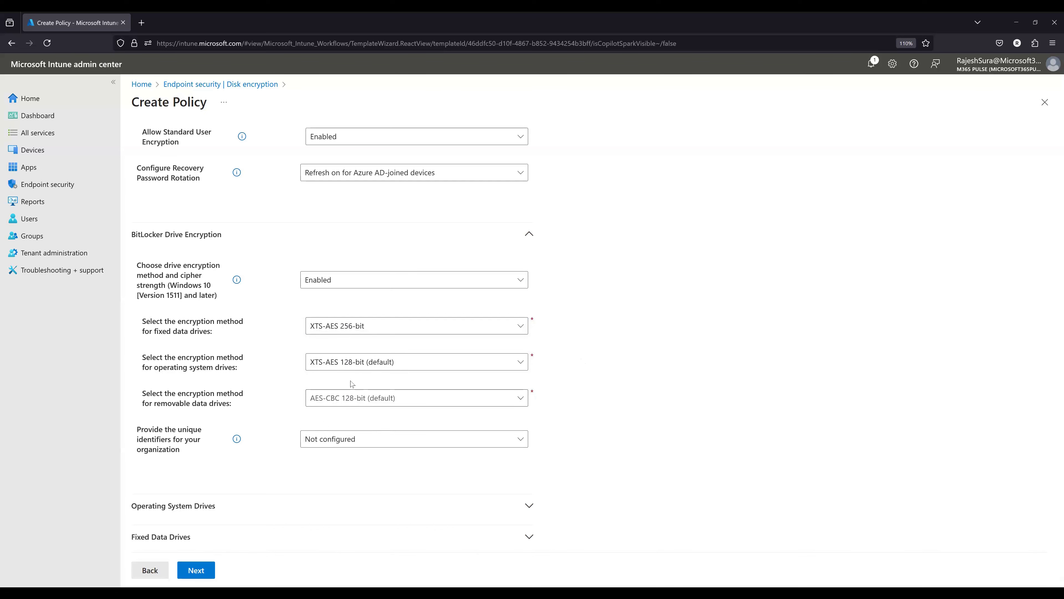
pyautogui.click(377, 365)
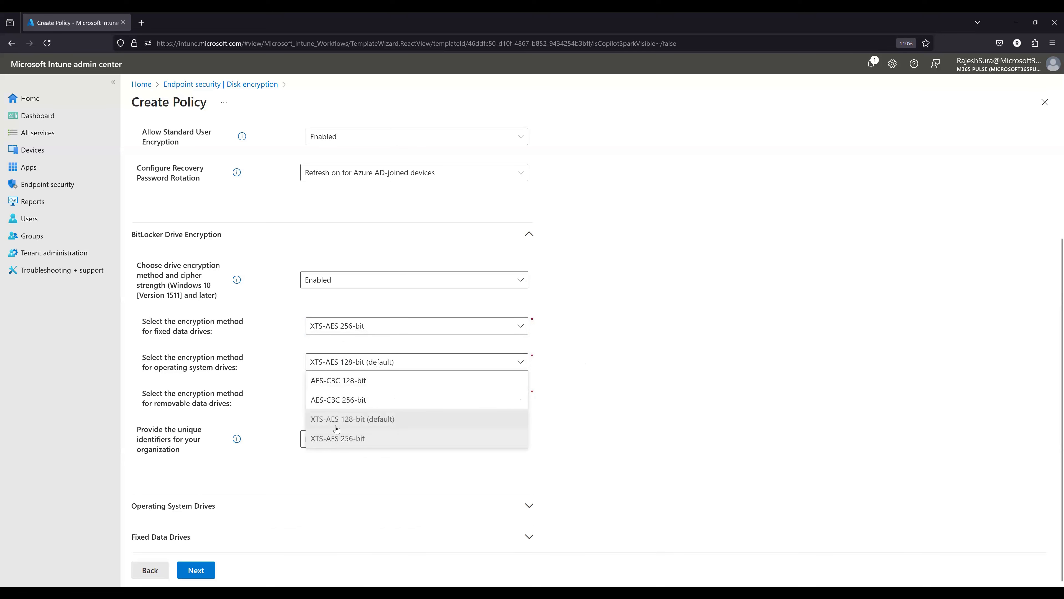
pyautogui.click(287, 377)
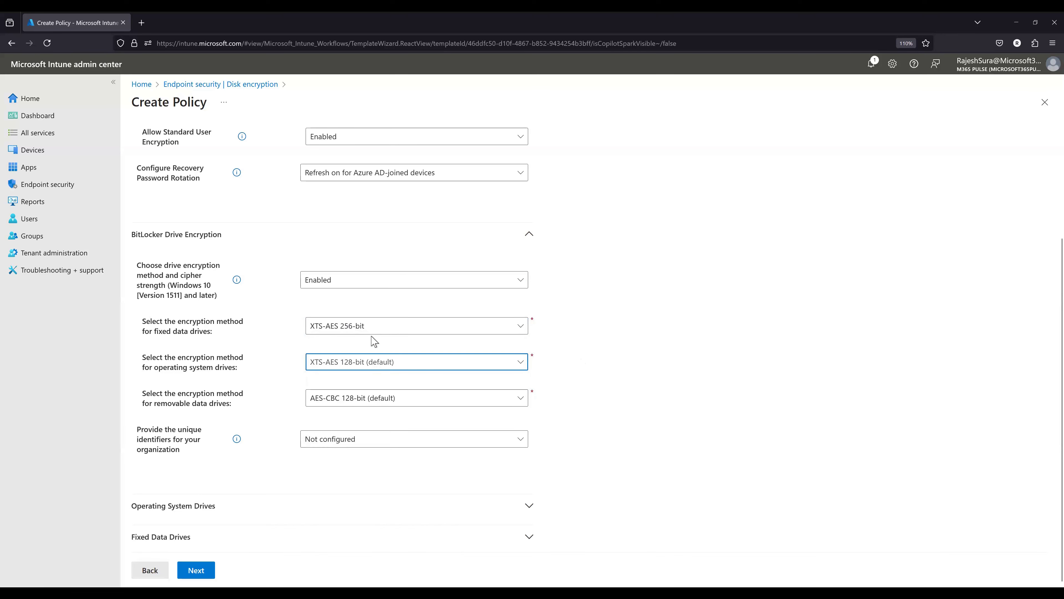
pyautogui.click(368, 332)
pyautogui.click(353, 380)
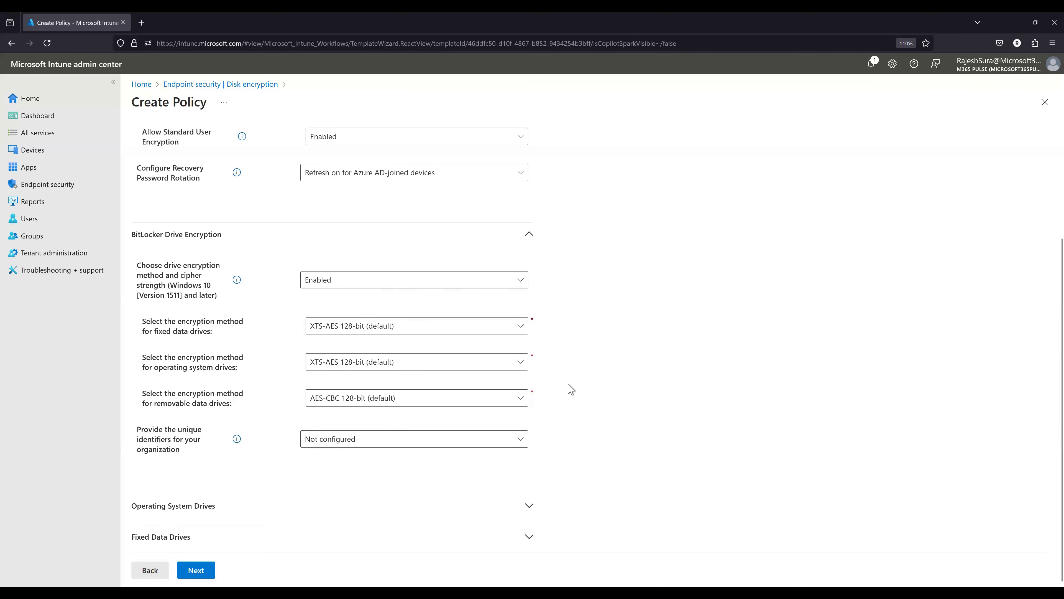
# - Proceed with the Default scope tag and include All users and All devices in the policy assignments
pyautogui.click(204, 578)
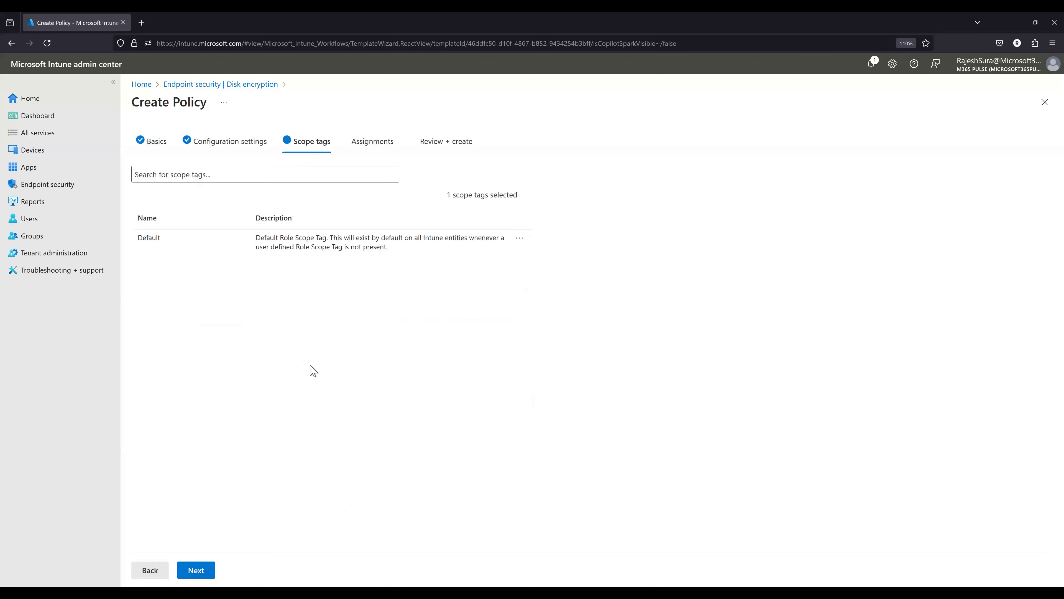
pyautogui.click(204, 571)
pyautogui.click(193, 175)
pyautogui.click(189, 196)
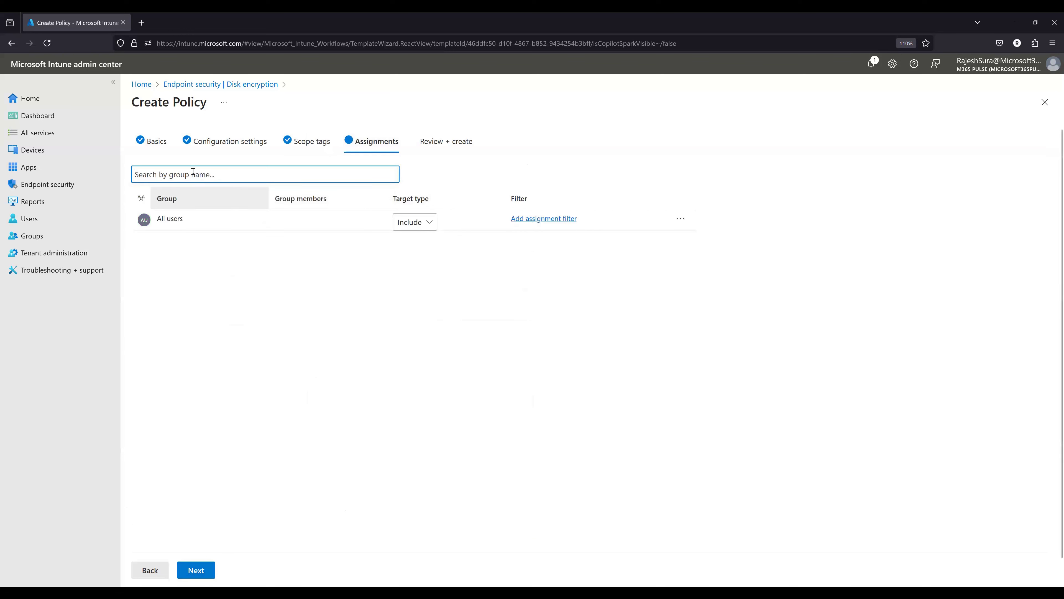
pyautogui.click(193, 173)
pyautogui.click(192, 195)
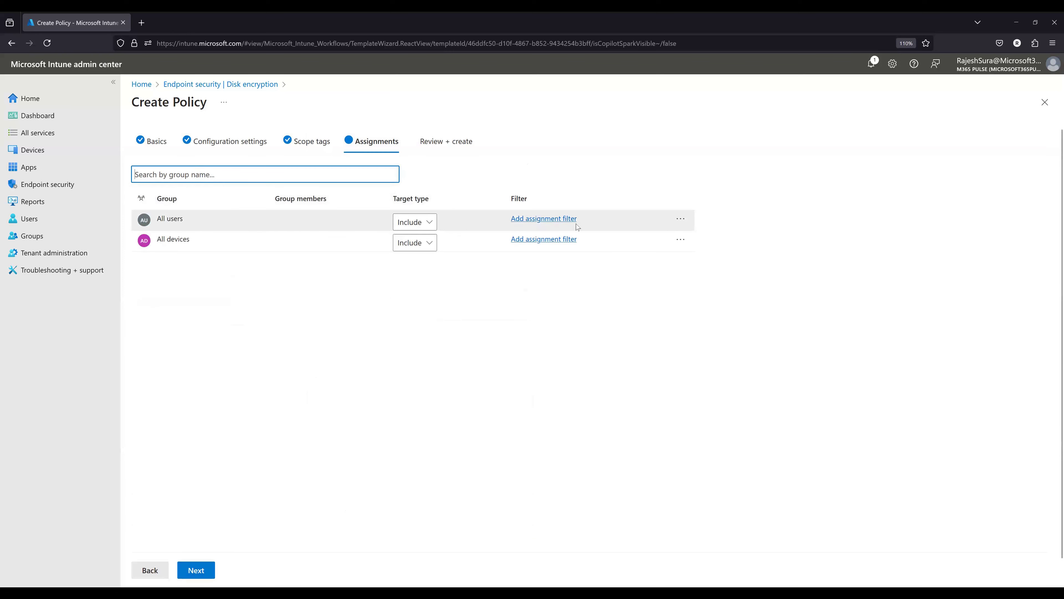
# - Remove All users from the assignments and save the BitLocker policy
pyautogui.click(677, 223)
pyautogui.click(686, 239)
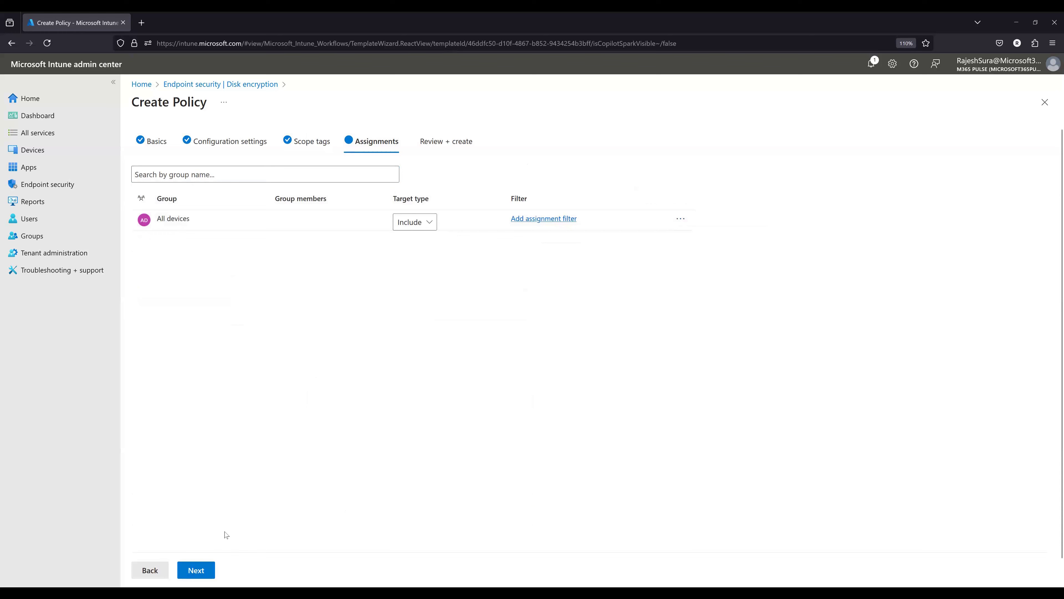
pyautogui.click(196, 570)
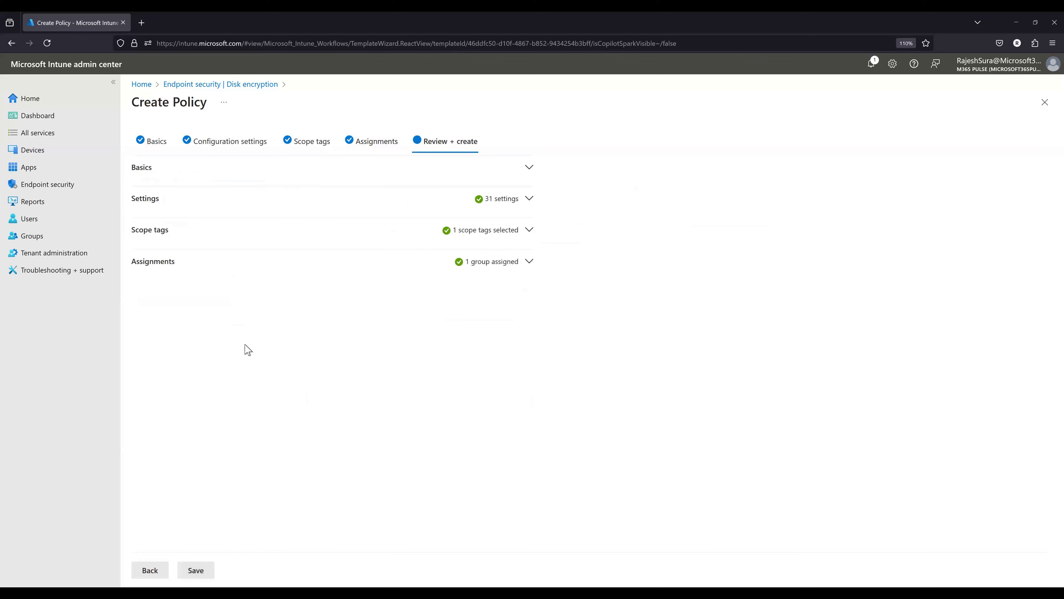
pyautogui.click(197, 571)
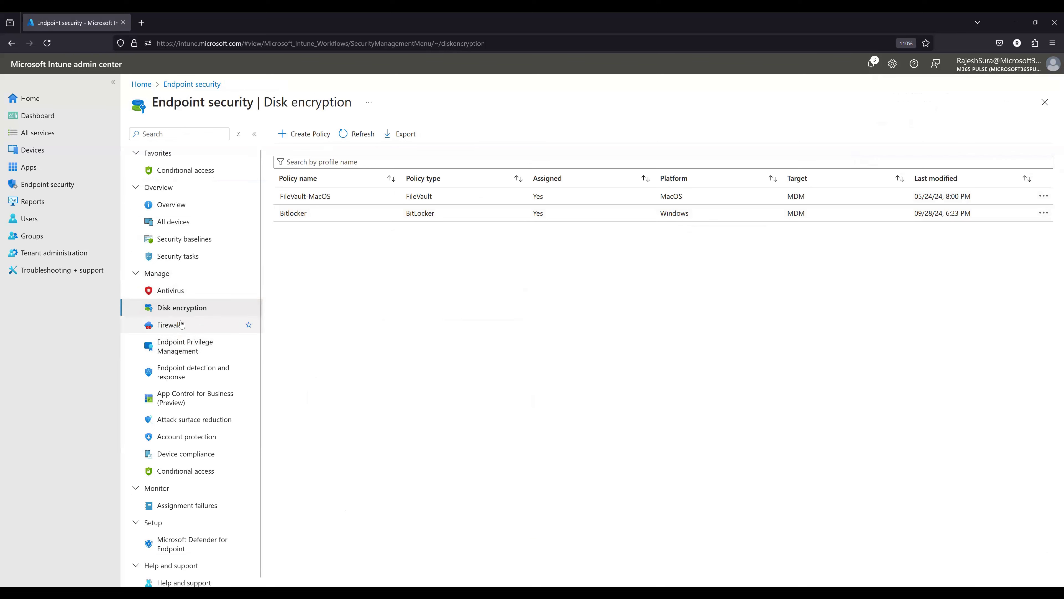
# - Look through the antivirus, disk encryption, firewall, and endpoint detection and response policies under Endpoint security
pyautogui.click(178, 294)
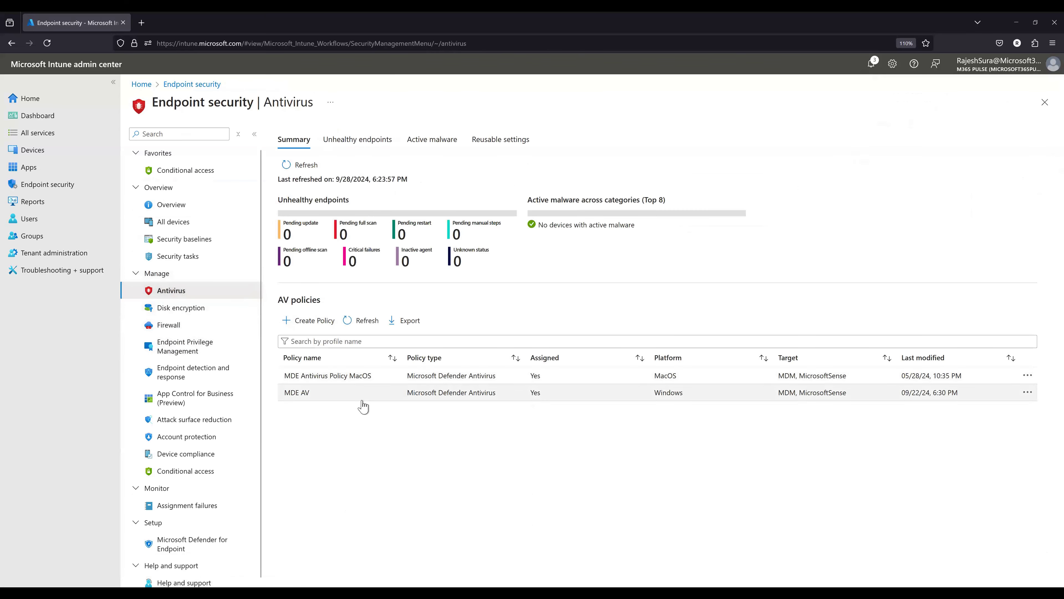
pyautogui.click(190, 310)
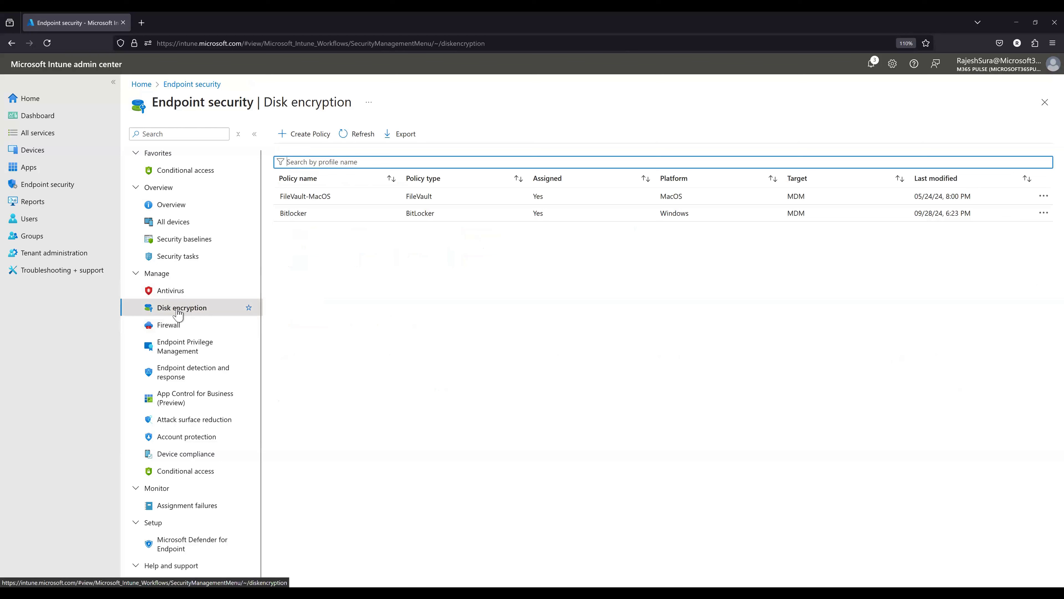
pyautogui.click(178, 325)
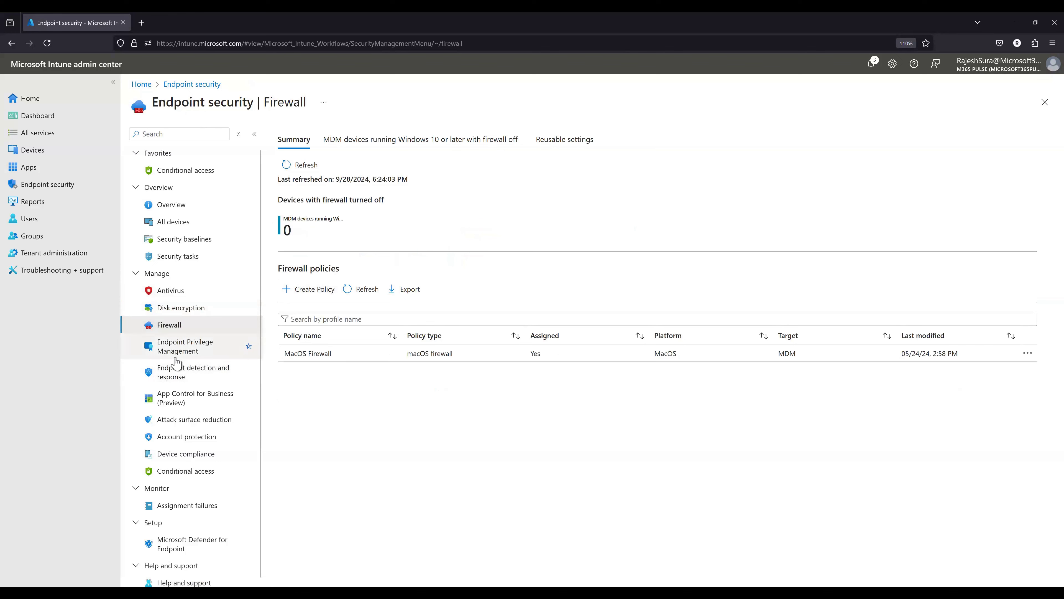
pyautogui.click(181, 384)
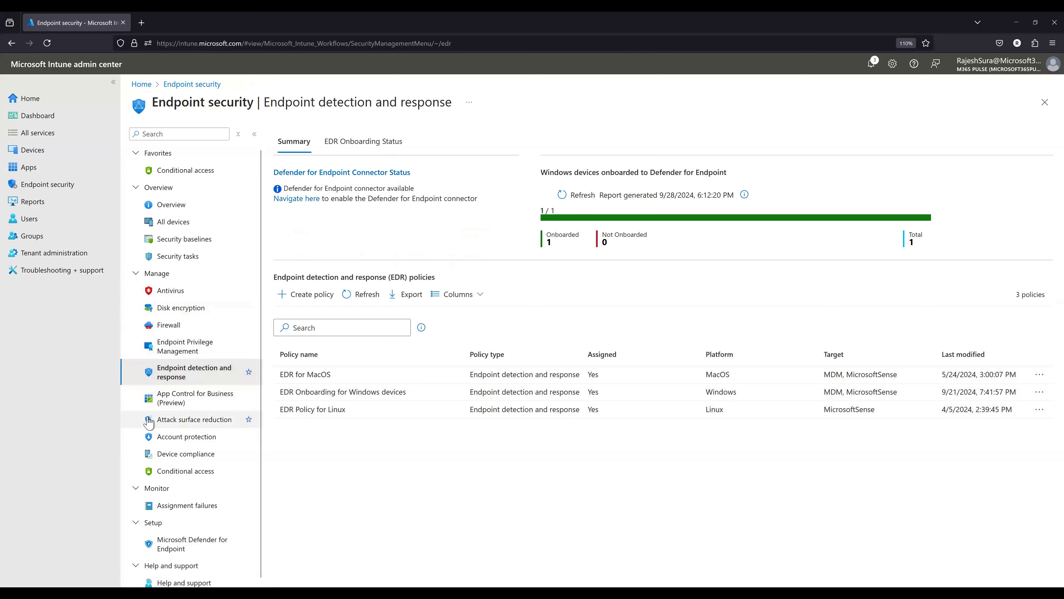
# - Start an attack surface reduction policy for the Windows platform with the Device Control profile
pyautogui.click(180, 420)
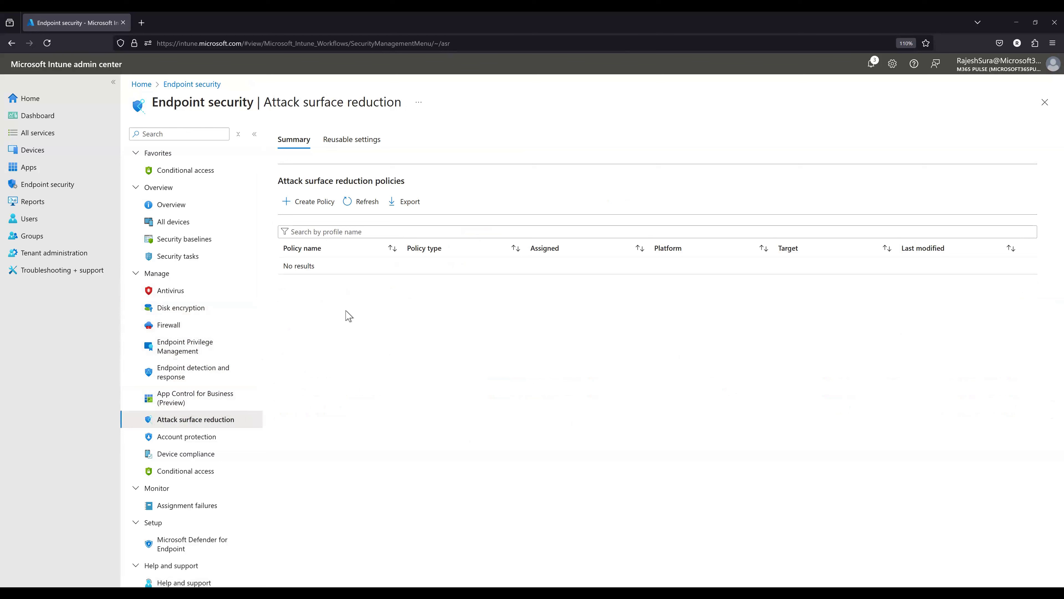
pyautogui.click(298, 203)
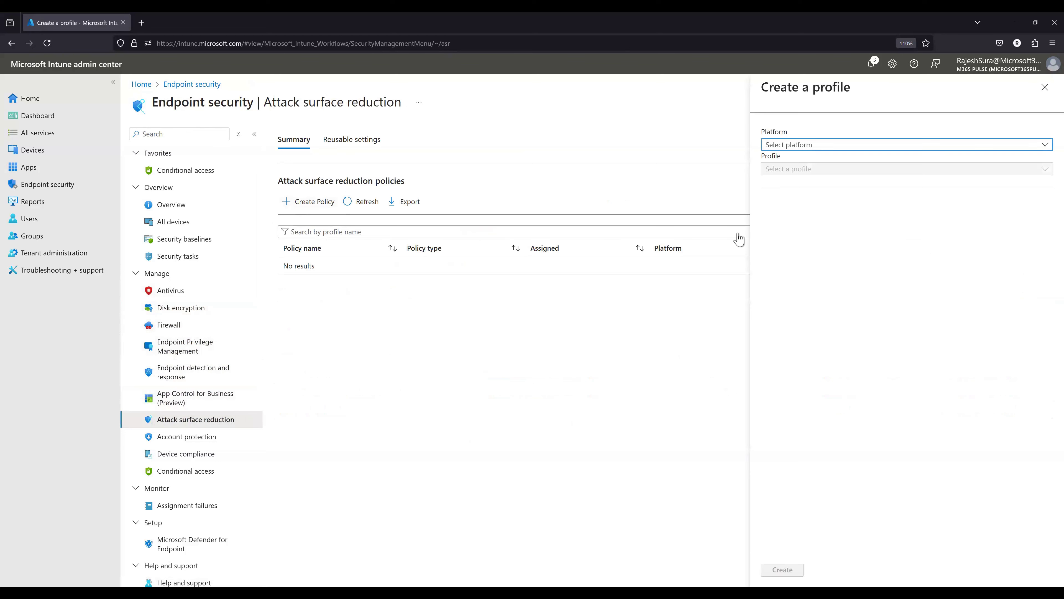
pyautogui.click(798, 146)
pyautogui.click(780, 176)
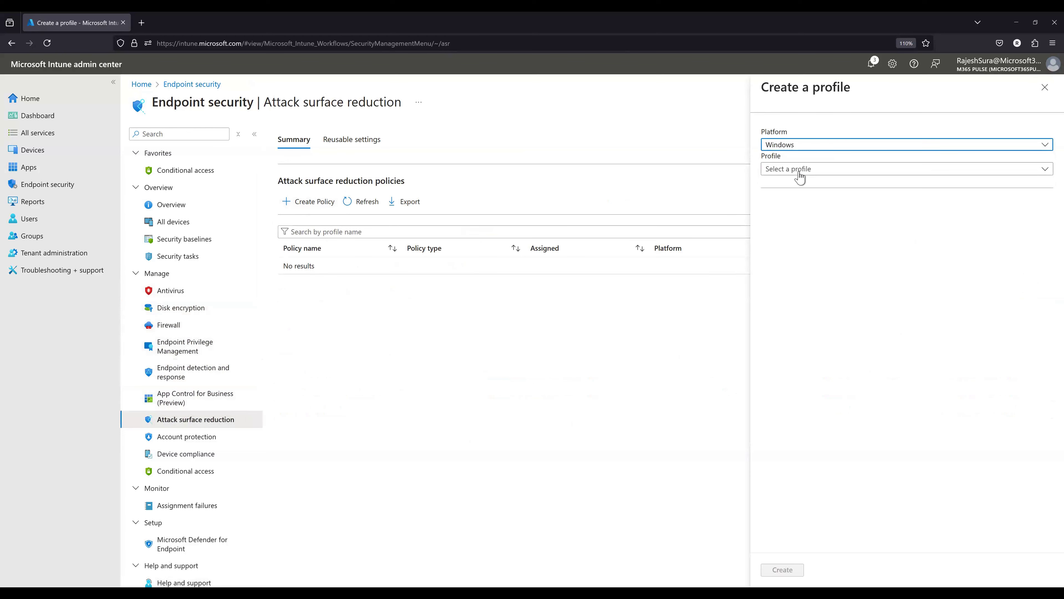
pyautogui.click(806, 170)
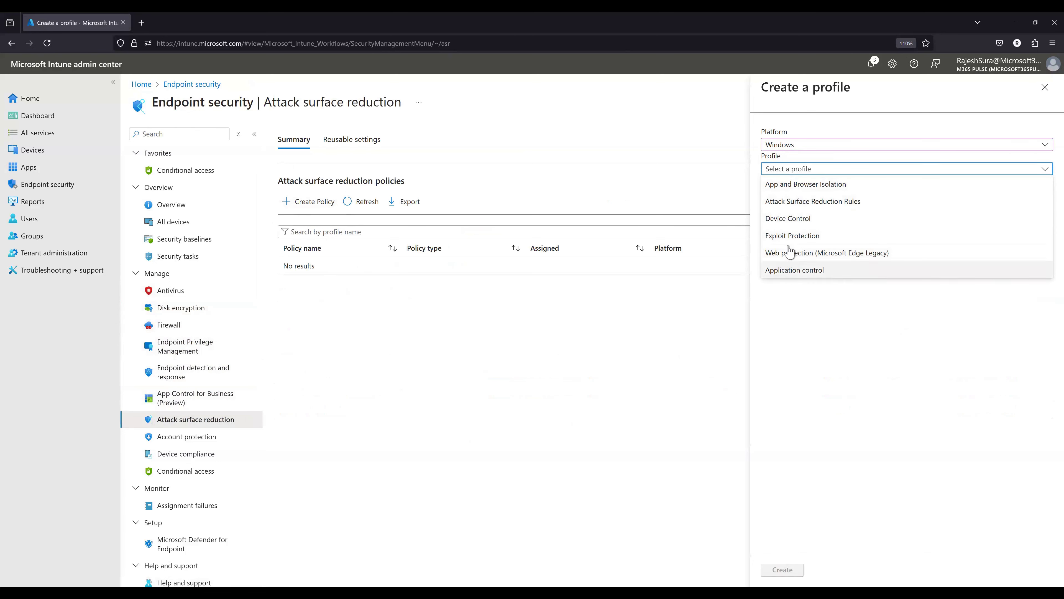
pyautogui.click(789, 219)
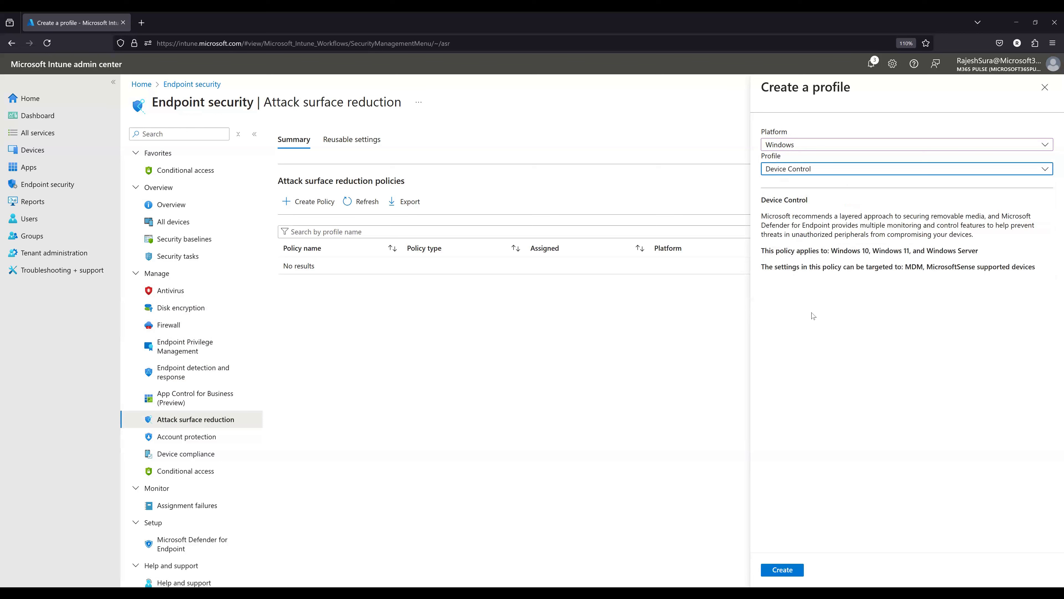
pyautogui.click(783, 569)
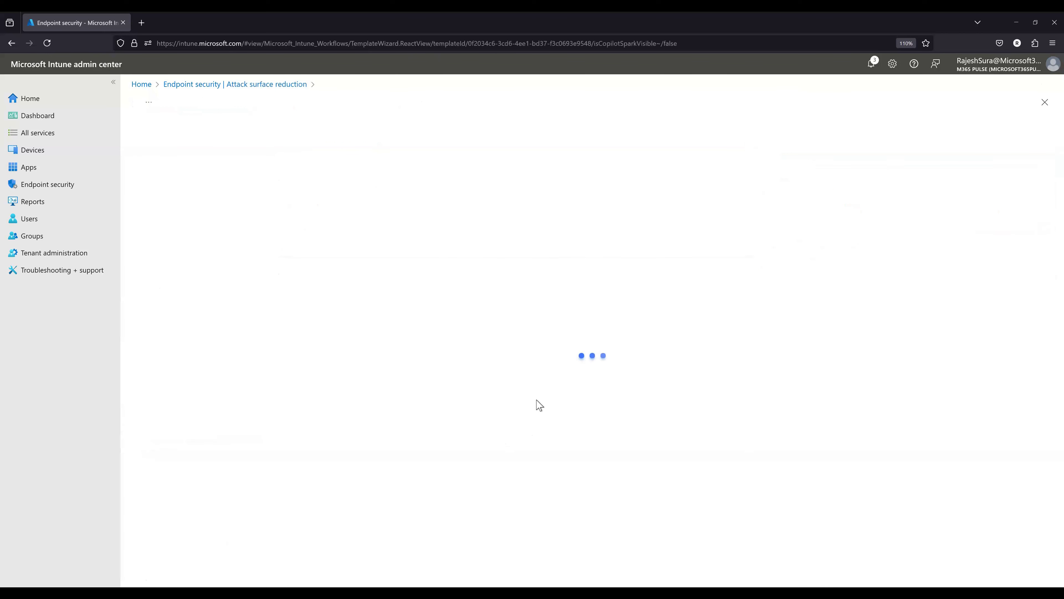
# - Name the Device Control policy Dvices and proceed to its configuration settings
pyautogui.click(202, 188)
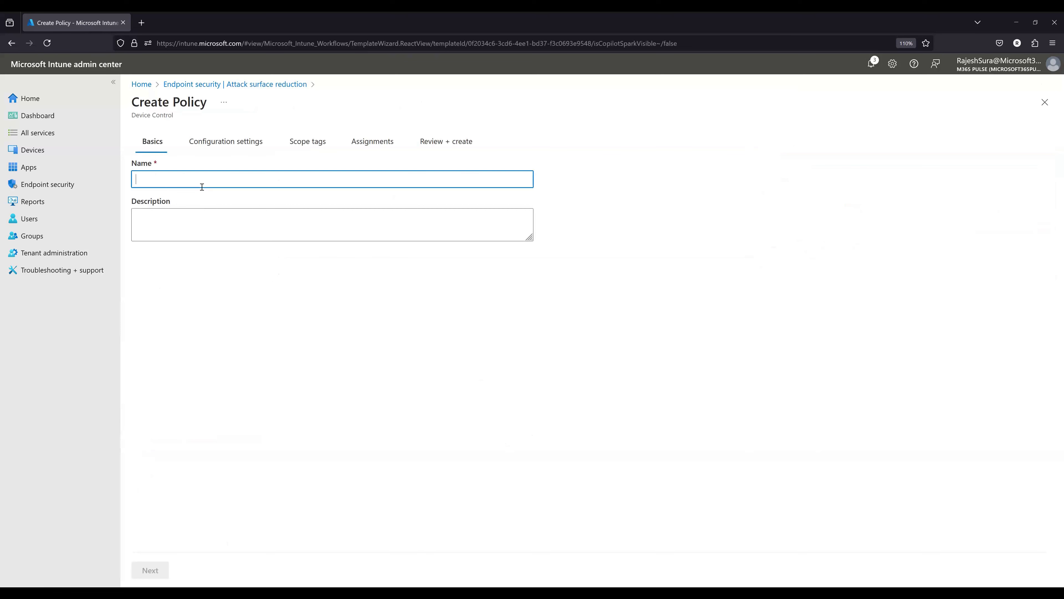
pyautogui.write('Dvices')
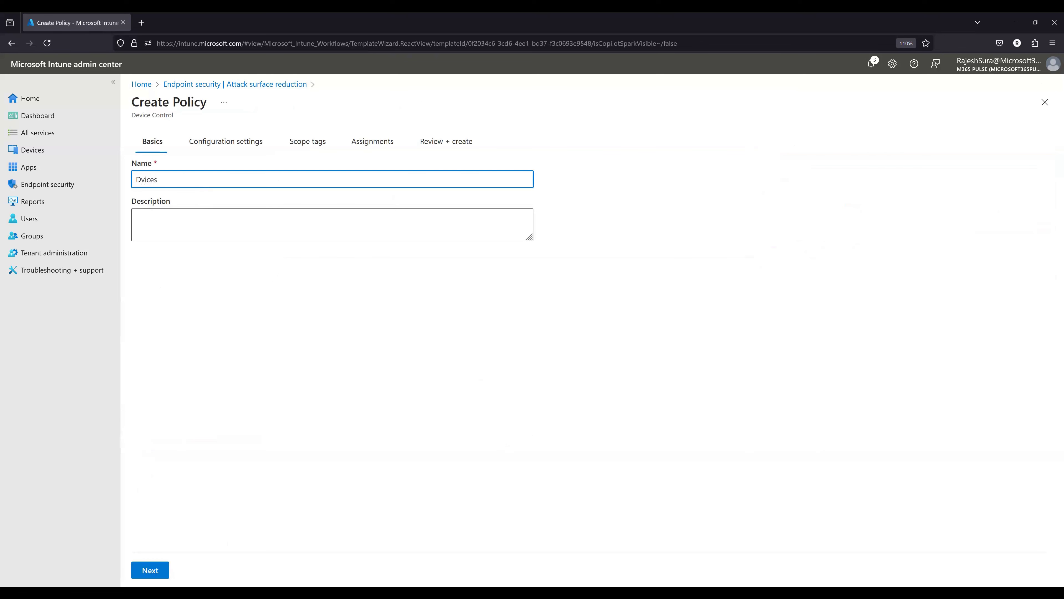
pyautogui.rightClick(190, 187)
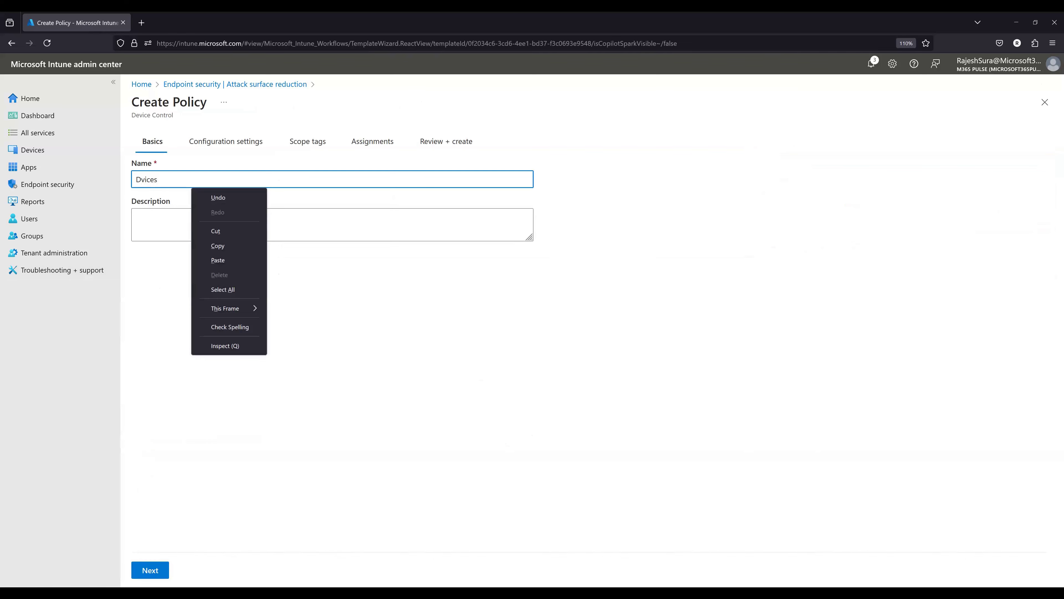
pyautogui.click(155, 576)
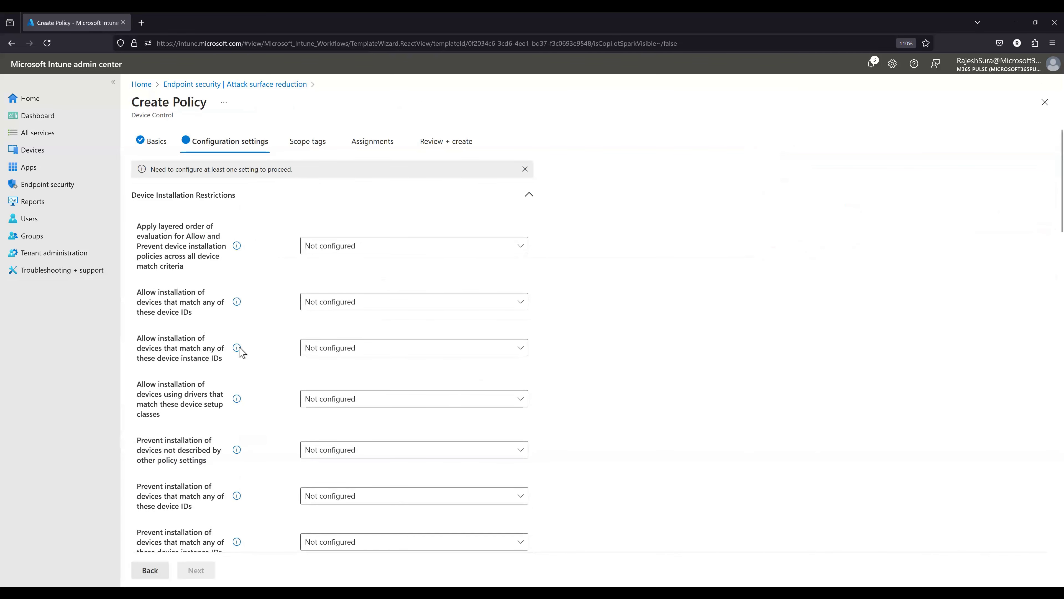
# - Set all four WPD Devices deny read and deny write access settings under Removable Storage Access to Enabled, for both device and user
pyautogui.scroll(-5, 240, 356)
pyautogui.scroll(-4, 244, 359)
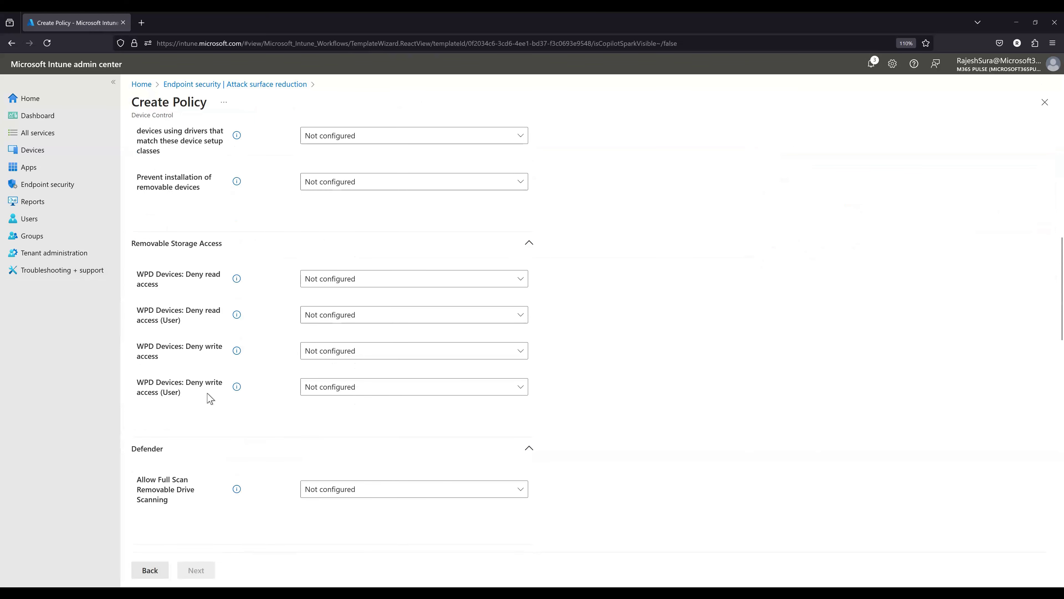
pyautogui.click(346, 280)
pyautogui.click(336, 338)
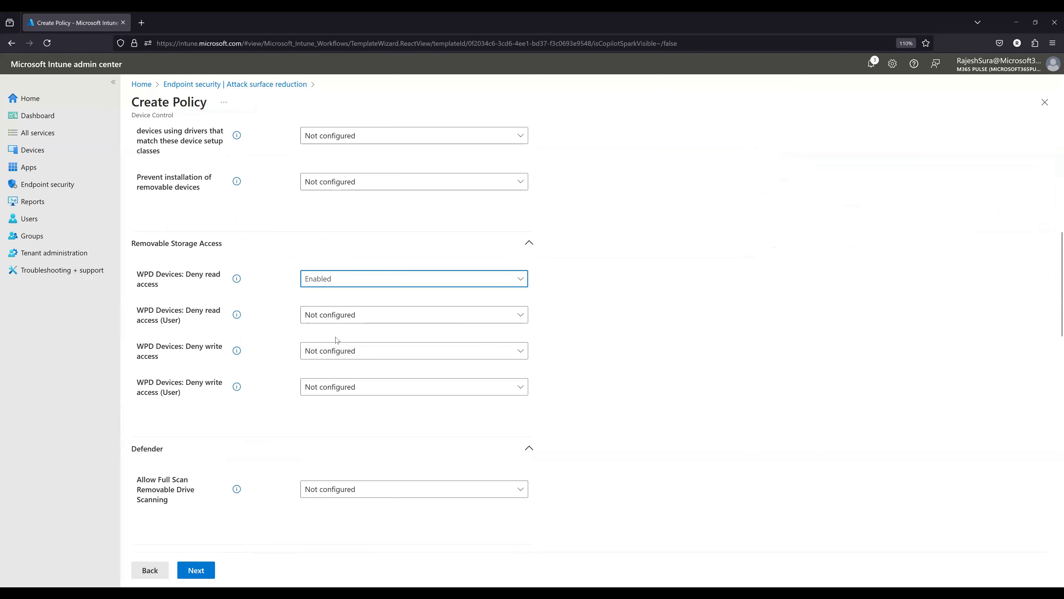
pyautogui.click(335, 315)
pyautogui.click(337, 368)
pyautogui.click(338, 351)
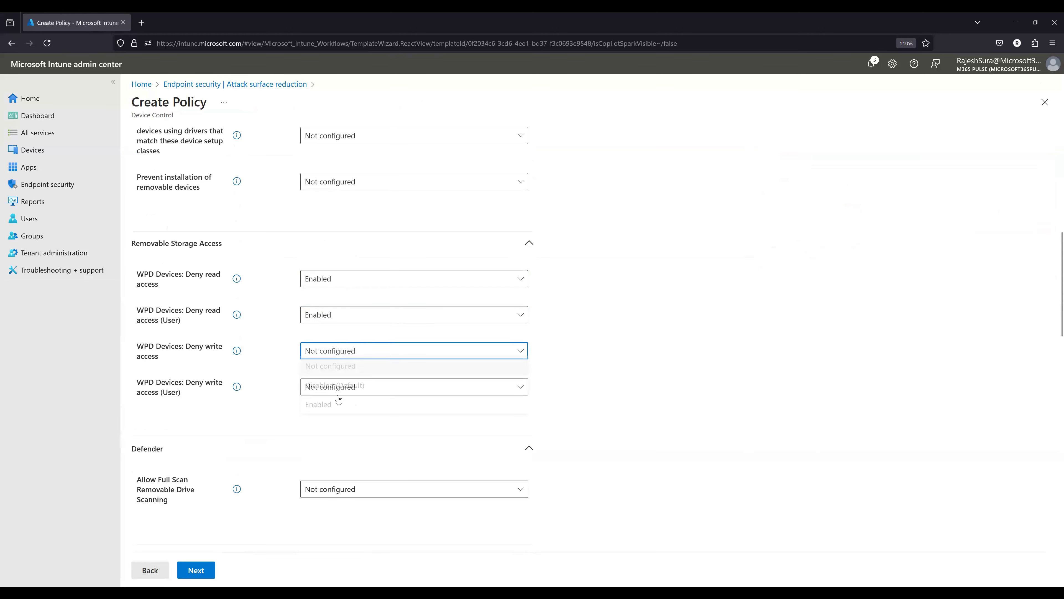
pyautogui.click(336, 409)
pyautogui.click(341, 393)
pyautogui.click(335, 443)
# - Try enabling installation of devices matching the device instance IDs, set it back to Disabled (Default), and abandon the Device Control policy
pyautogui.scroll(4, 251, 335)
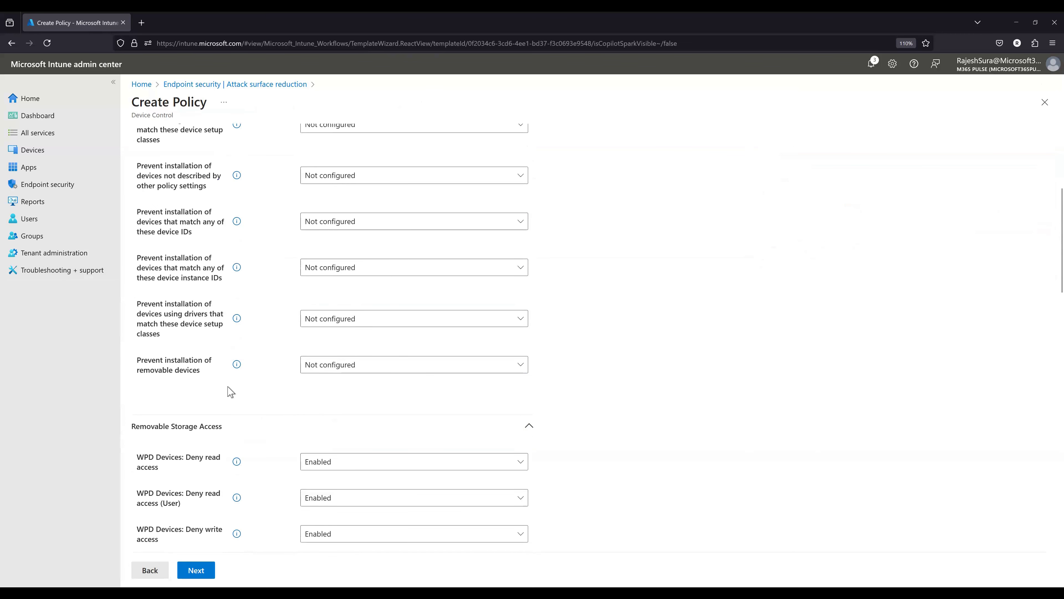
pyautogui.scroll(5, 214, 428)
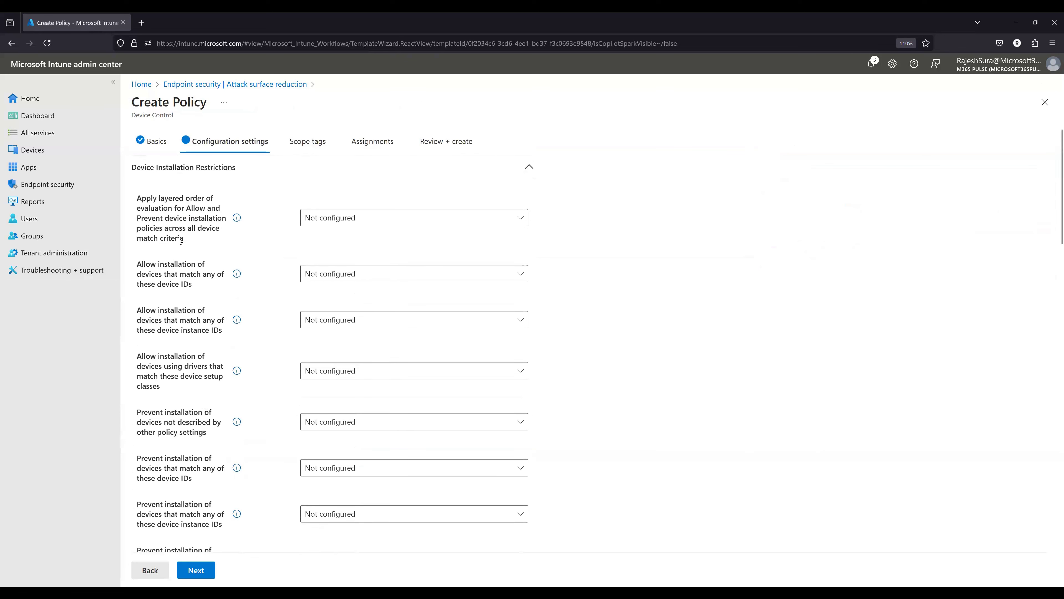
pyautogui.click(352, 319)
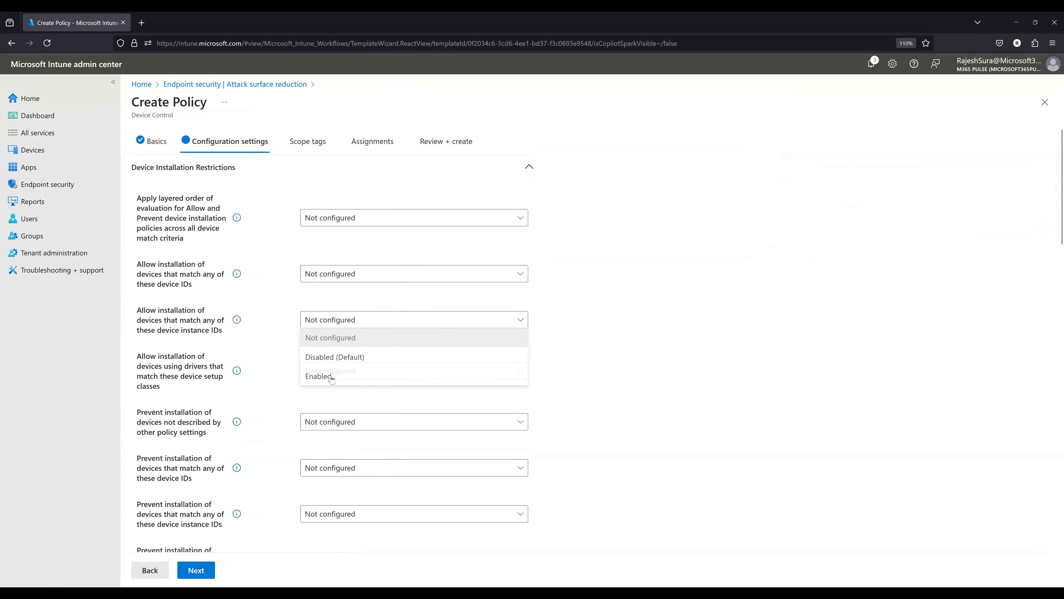
pyautogui.click(328, 380)
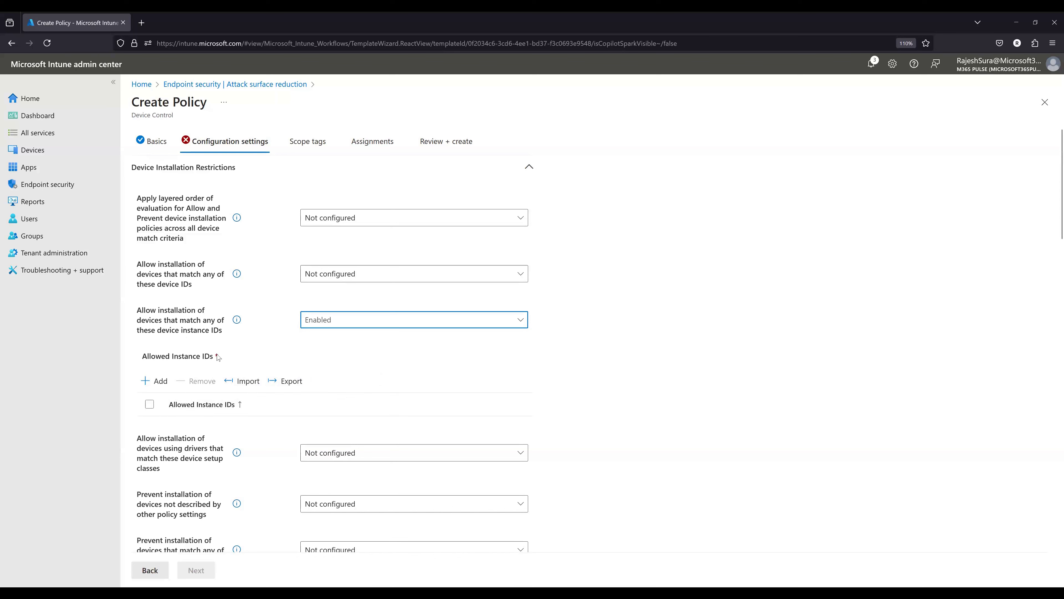
pyautogui.click(342, 323)
pyautogui.click(336, 358)
pyautogui.click(254, 85)
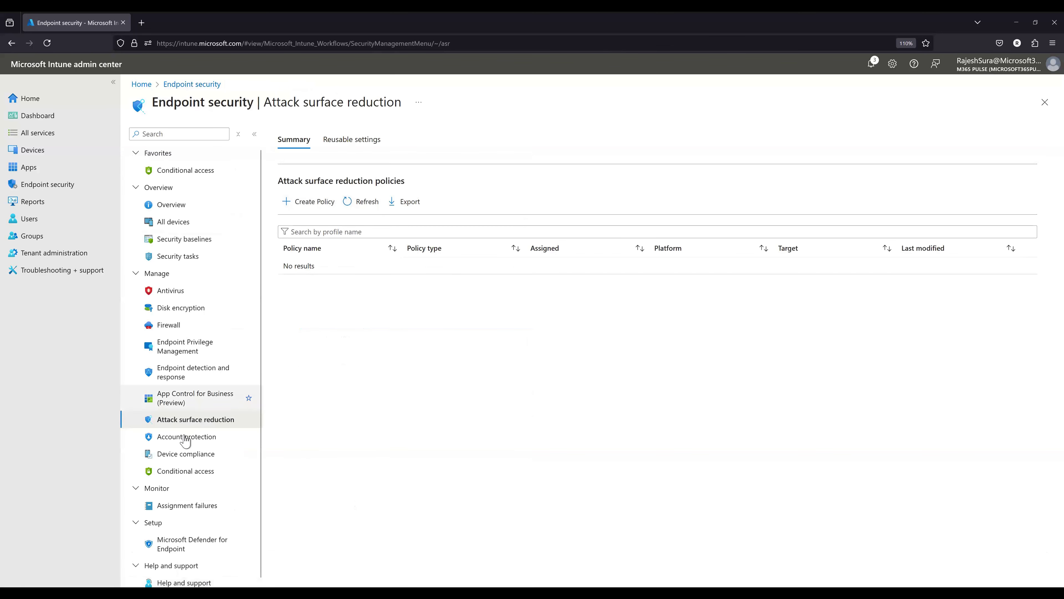
# - Start an account protection policy for the Windows platform with the Account Protection profile
pyautogui.click(184, 439)
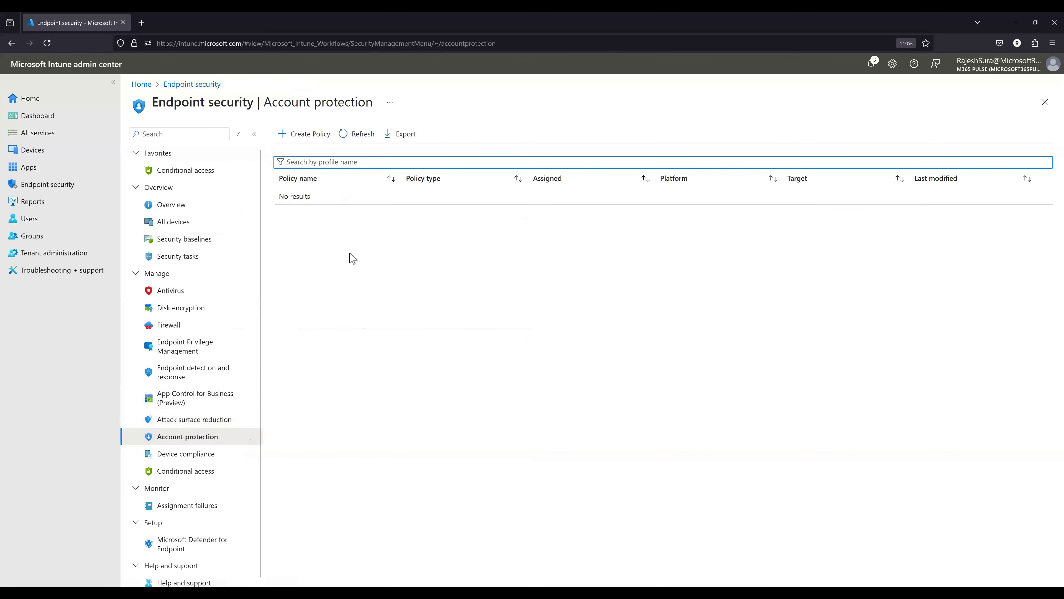
pyautogui.click(308, 136)
pyautogui.click(813, 145)
pyautogui.click(807, 160)
pyautogui.click(806, 169)
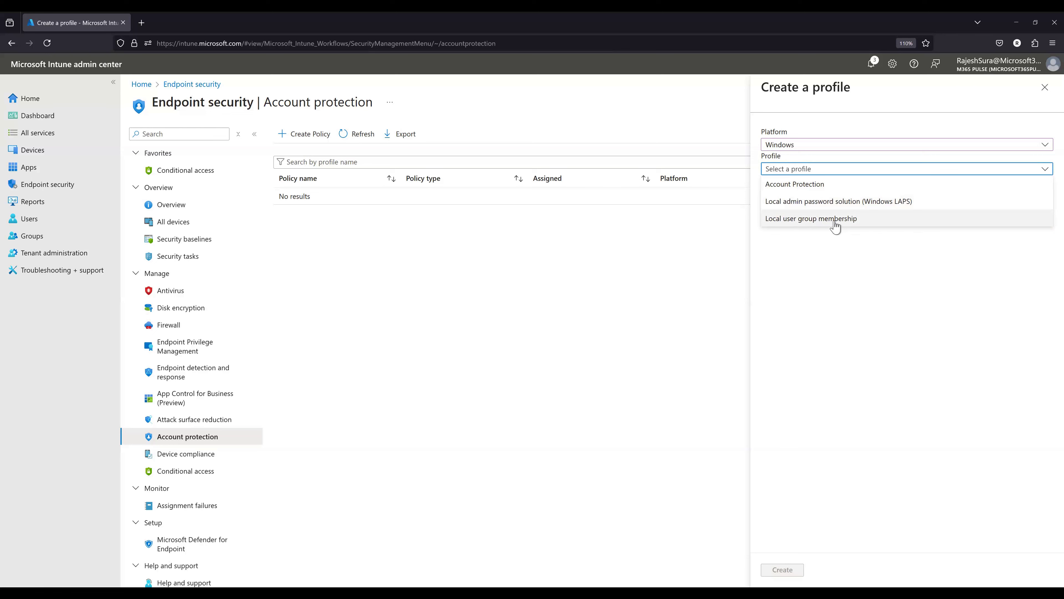
pyautogui.click(811, 185)
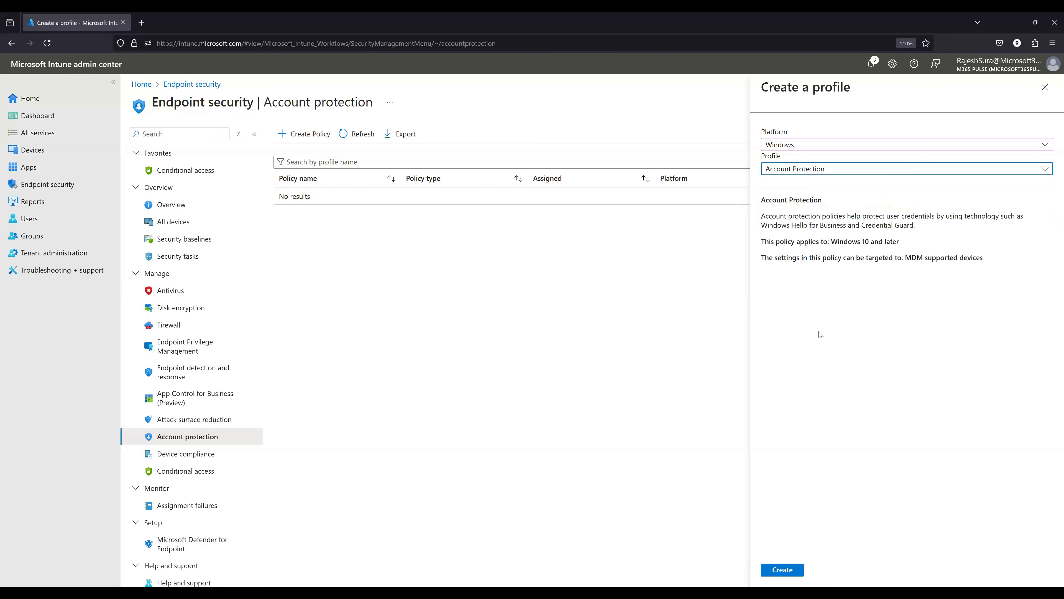
pyautogui.click(782, 571)
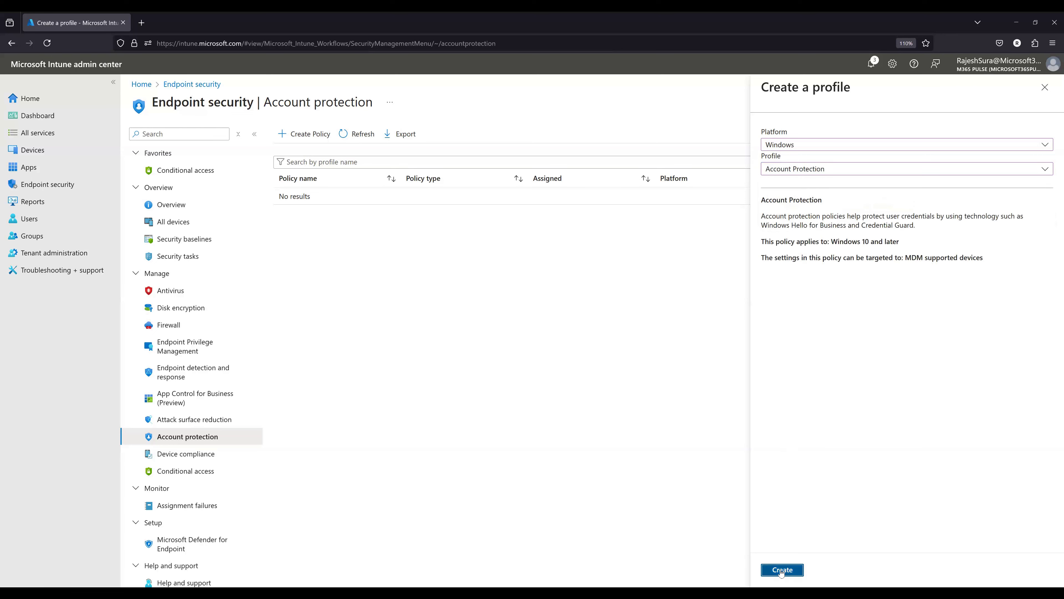
# - Name the account protection policy AP and proceed to its configuration settings
pyautogui.click(218, 180)
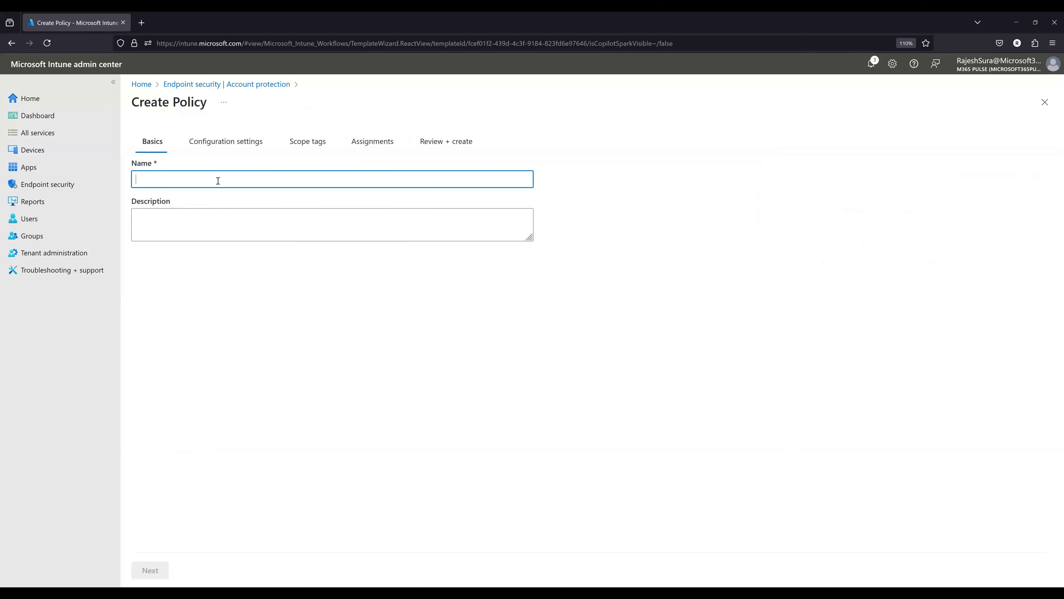
pyautogui.write('AP')
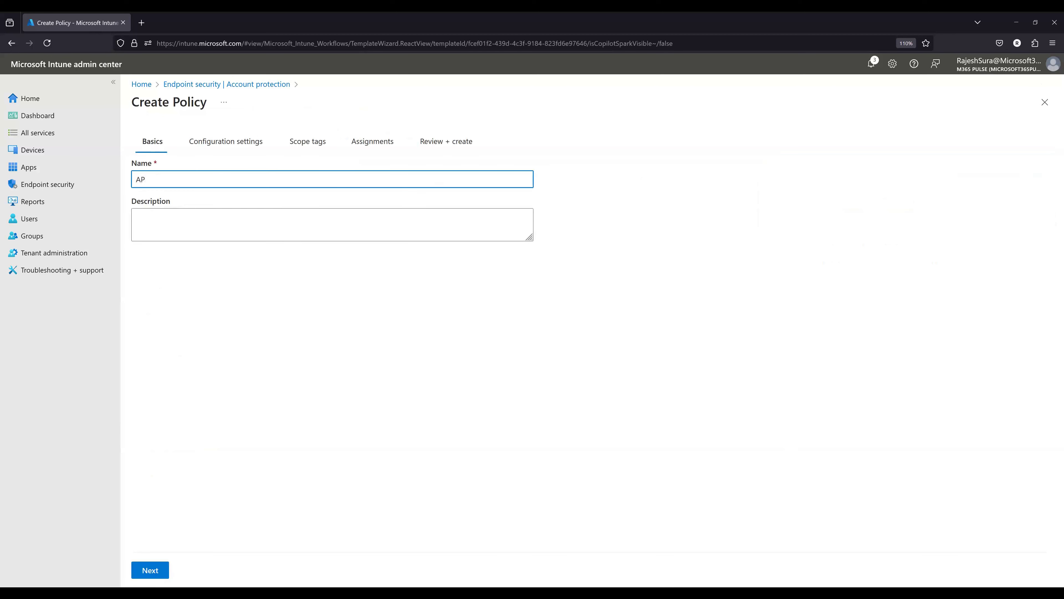
pyautogui.click(152, 569)
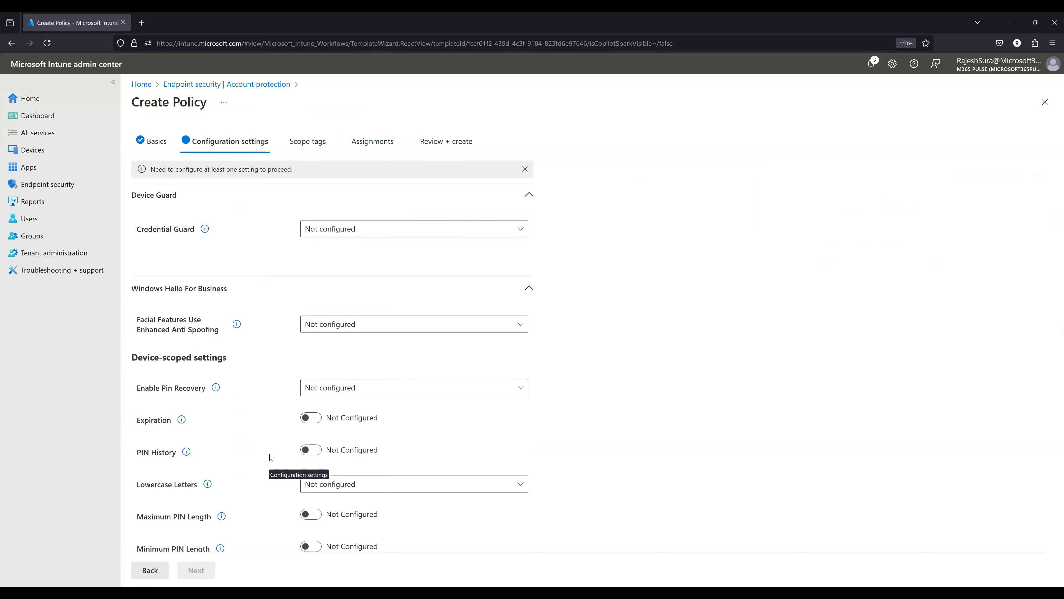
# - Look through the Device Guard and Windows Hello For Business settings, including the device-scoped and user-scoped options
pyautogui.scroll(-6, 299, 338)
pyautogui.scroll(-6, 276, 401)
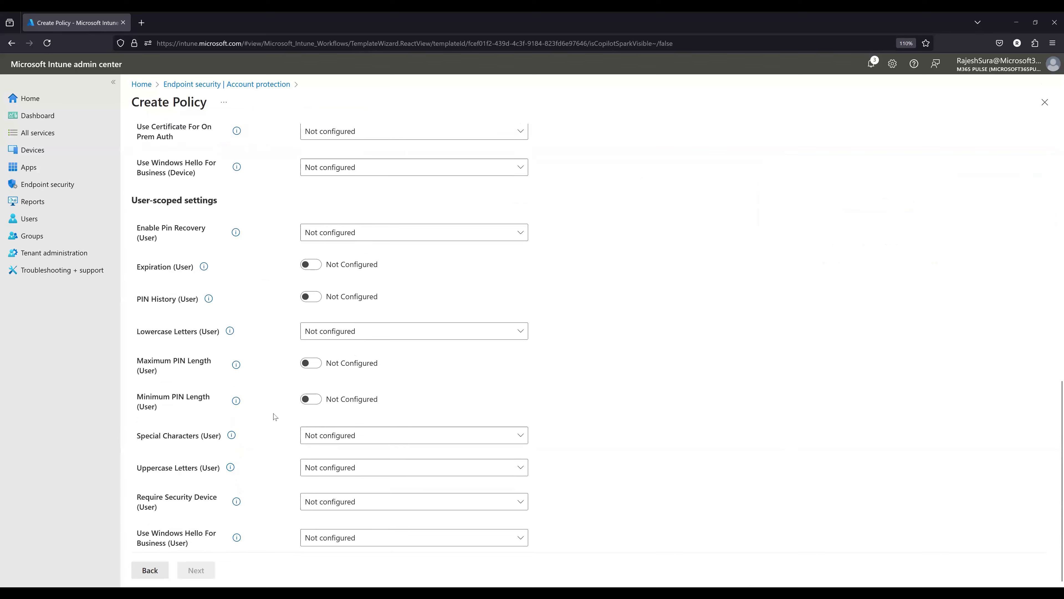
pyautogui.scroll(10, 270, 462)
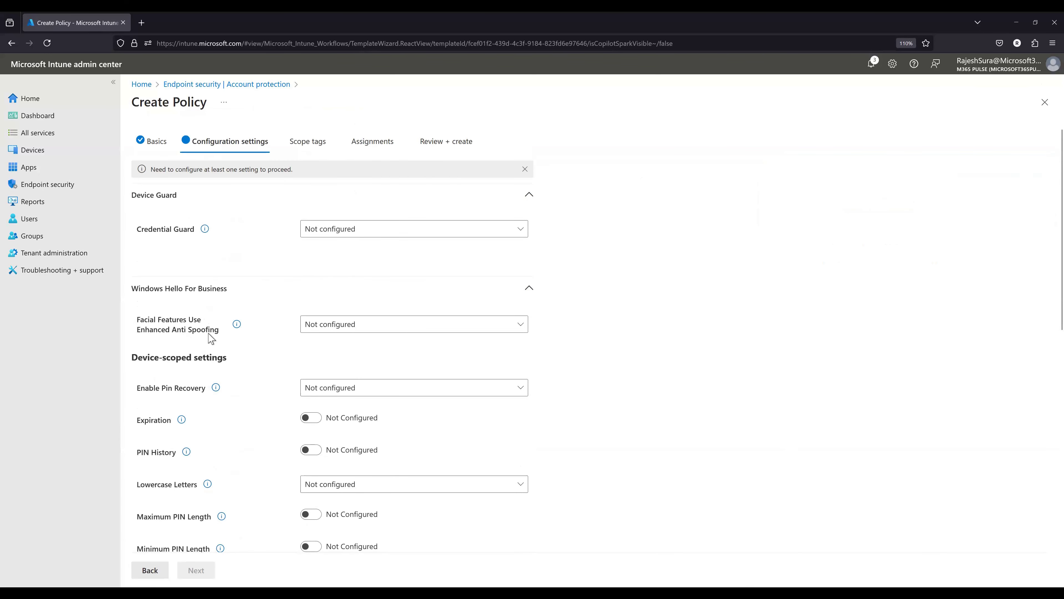
pyautogui.scroll(-10, 703, 405)
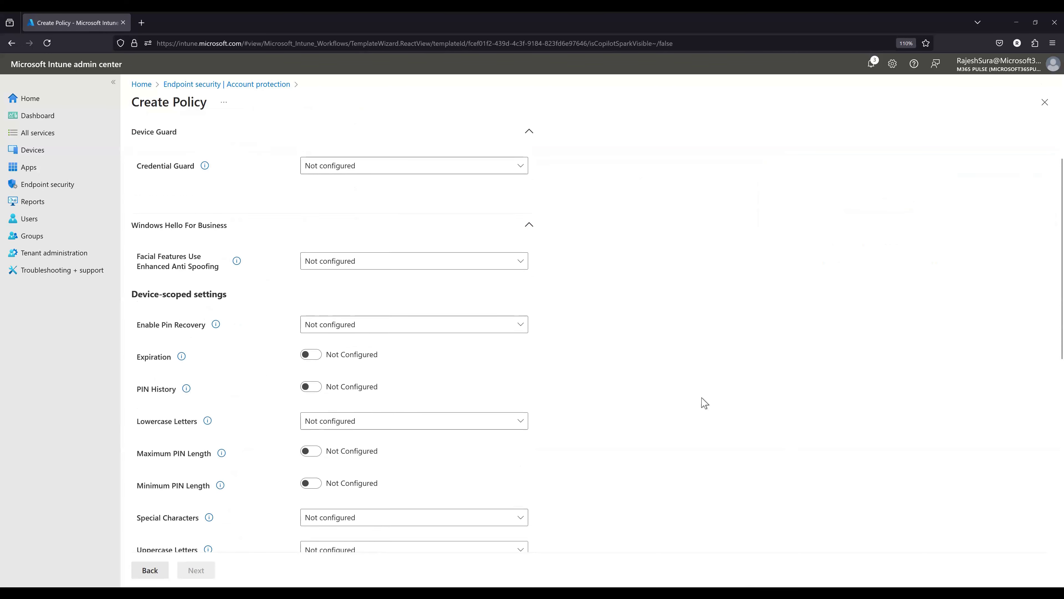
pyautogui.scroll(10, 698, 407)
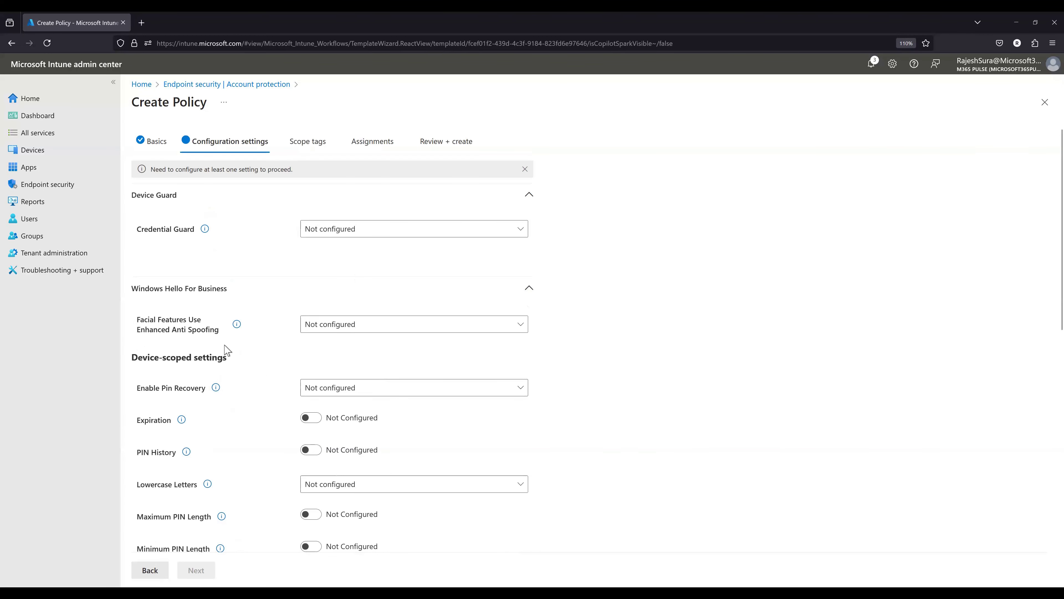
pyautogui.click(352, 331)
pyautogui.click(423, 347)
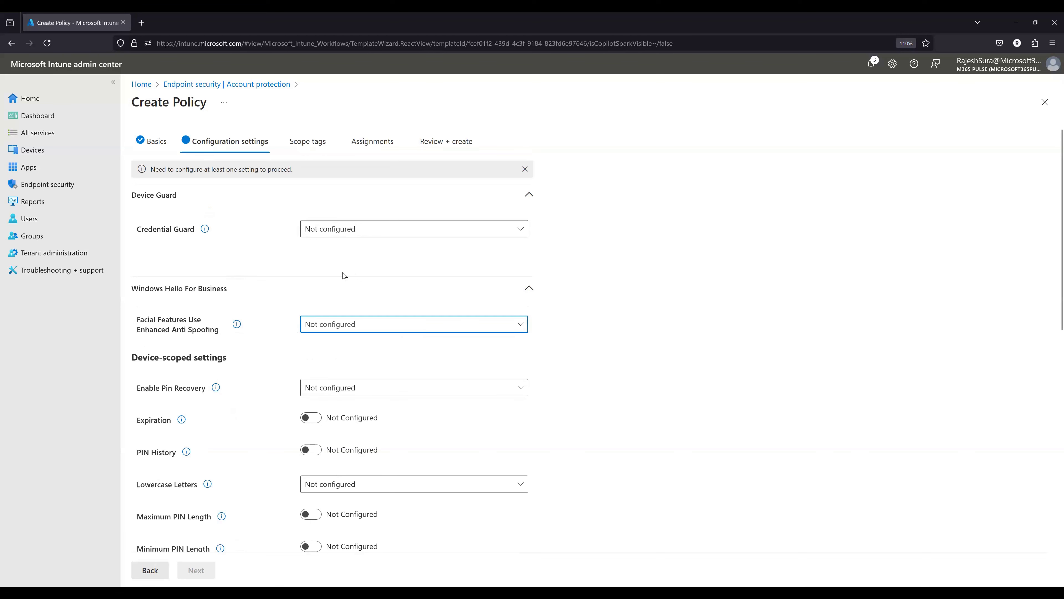
pyautogui.click(516, 290)
pyautogui.click(530, 194)
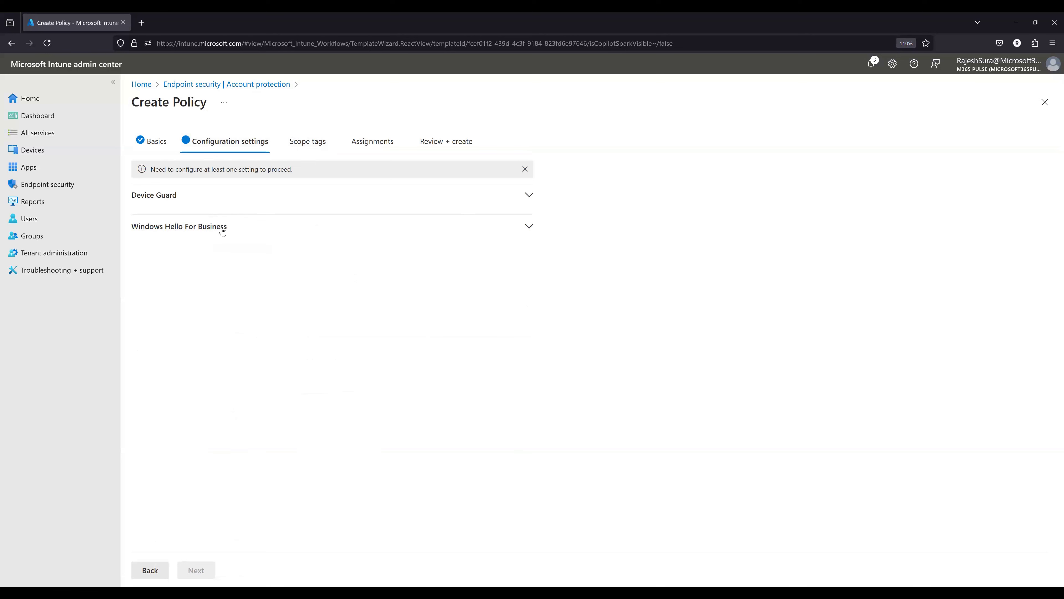
pyautogui.click(146, 230)
pyautogui.click(257, 201)
pyautogui.click(257, 200)
pyautogui.click(255, 227)
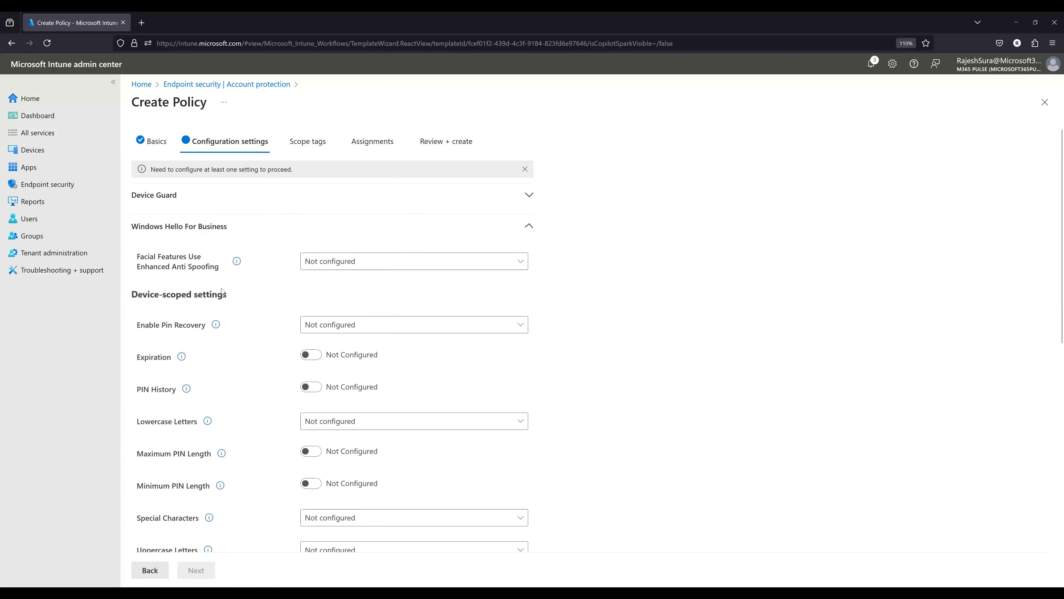
# - Set Facial Features Use Enhanced Anti Spoofing and the device-scoped Enable Pin Recovery setting to true
pyautogui.click(368, 260)
pyautogui.click(359, 314)
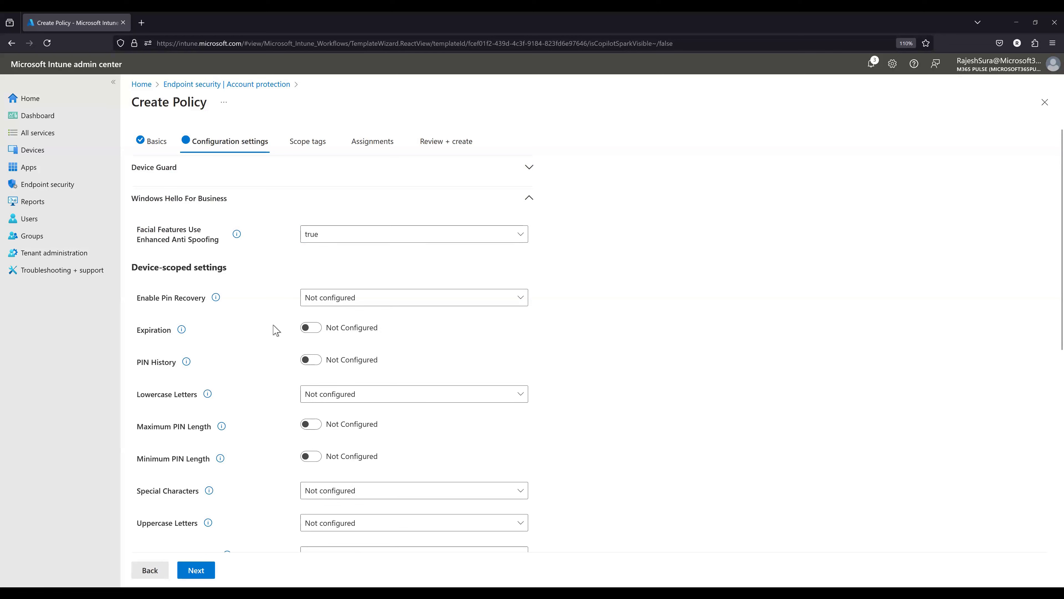
pyautogui.moveTo(154, 267); pyautogui.dragTo(209, 268)
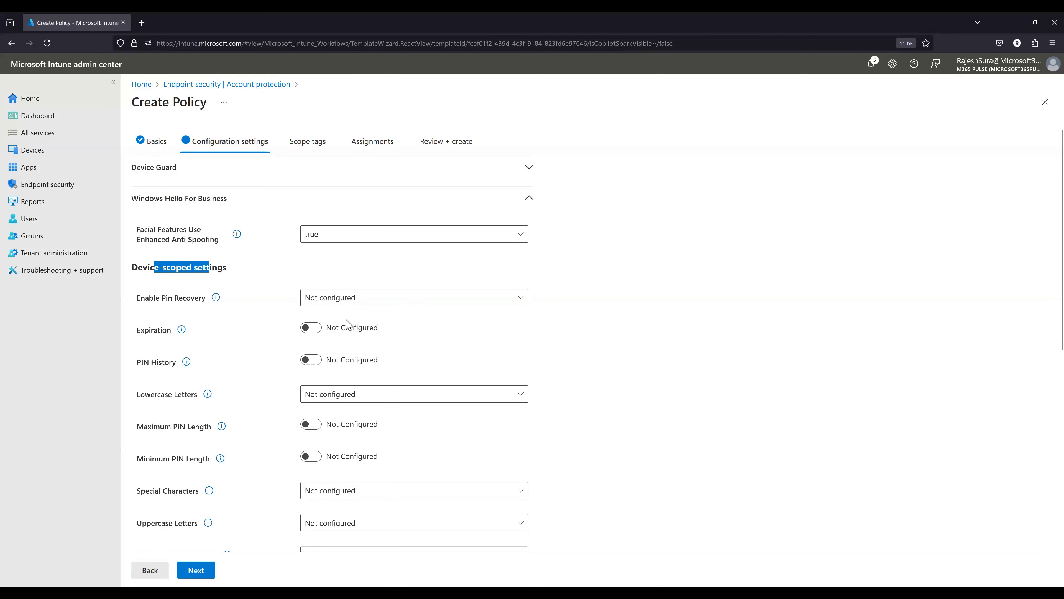
pyautogui.scroll(-2, 347, 323)
pyautogui.click(333, 208)
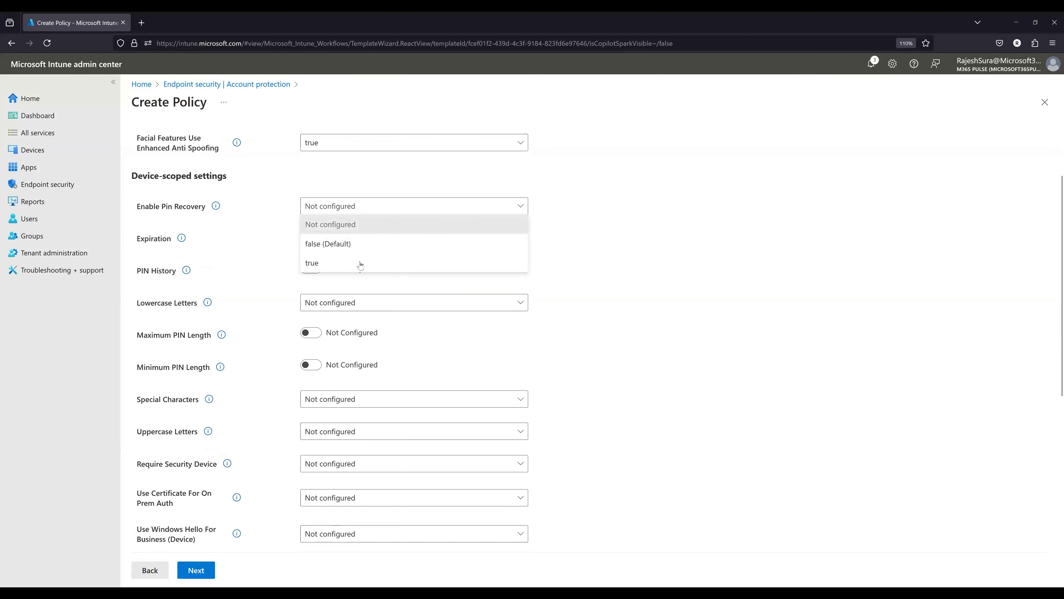
pyautogui.click(360, 262)
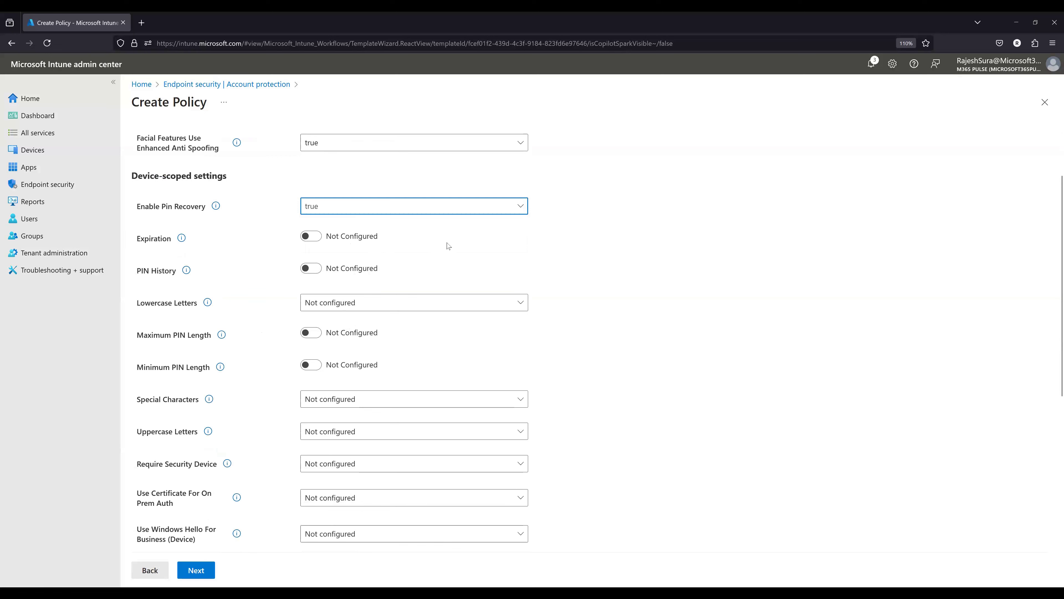
# - Configure the device-scoped PIN Expiration with a value of 730
pyautogui.click(312, 237)
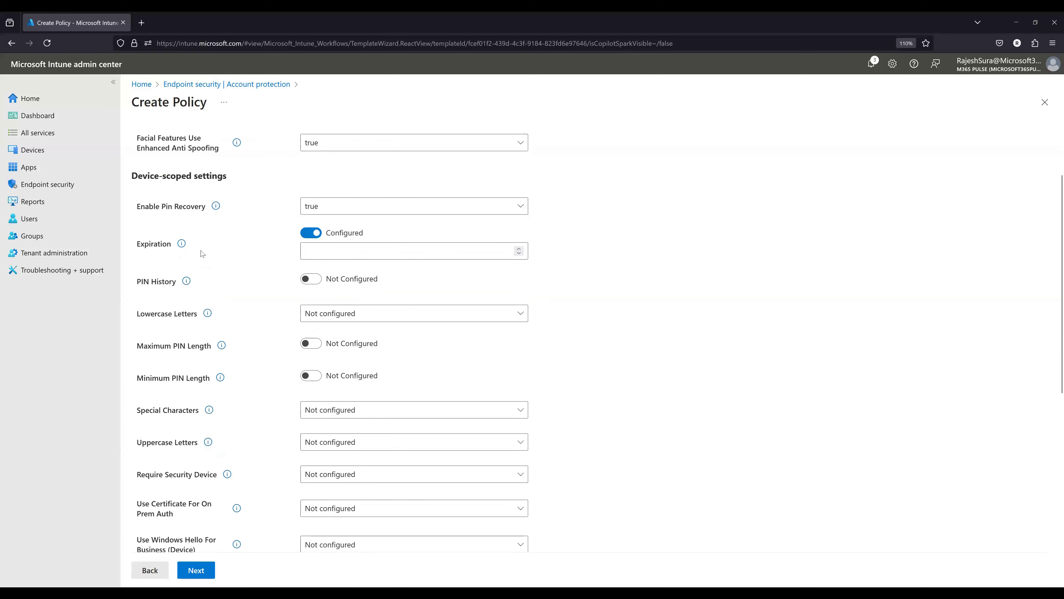
pyautogui.click(181, 246)
pyautogui.click(383, 253)
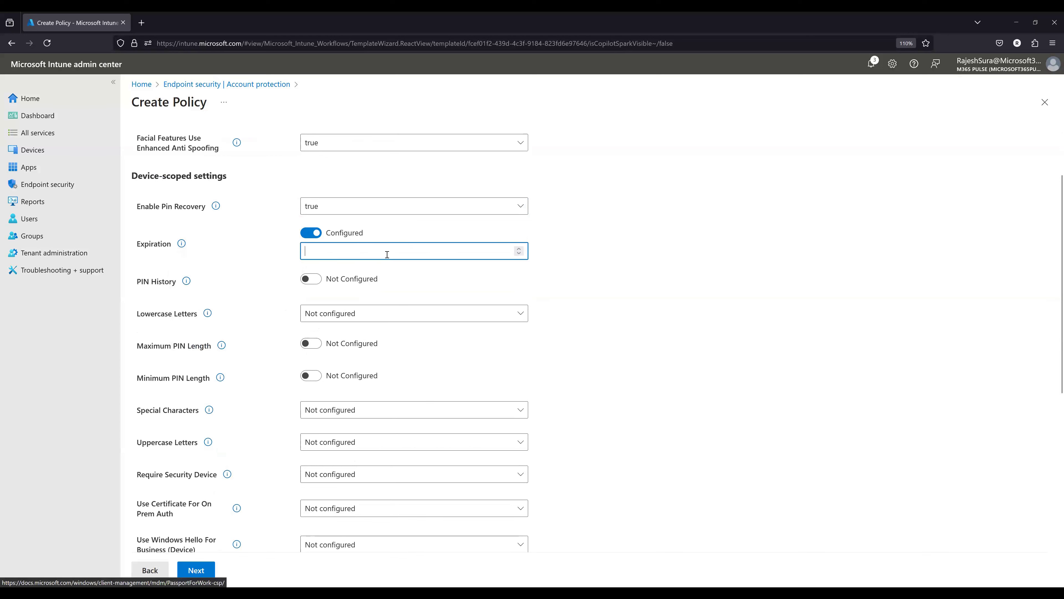
pyautogui.write('730')
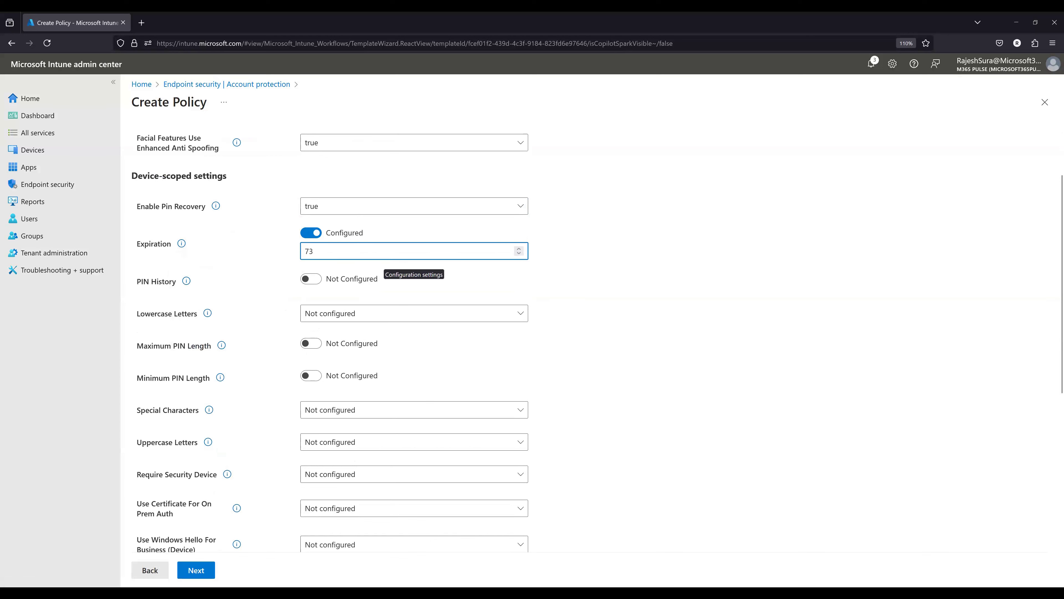
# - Configure the device-scoped PIN History with a value of 2
pyautogui.click(314, 280)
pyautogui.click(520, 291)
pyautogui.click(519, 292)
pyautogui.click(519, 292)
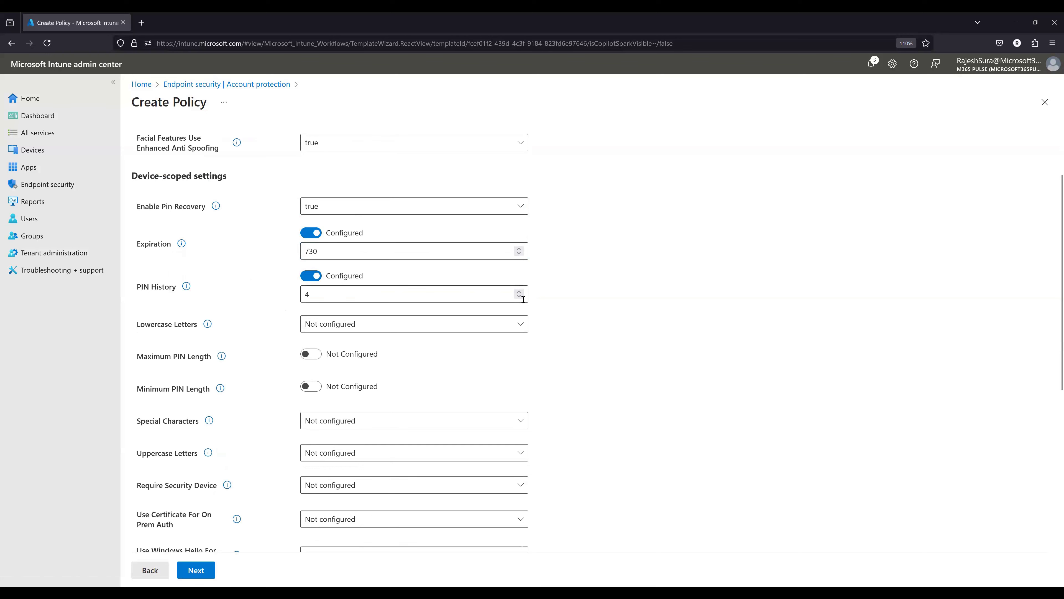
pyautogui.click(519, 291)
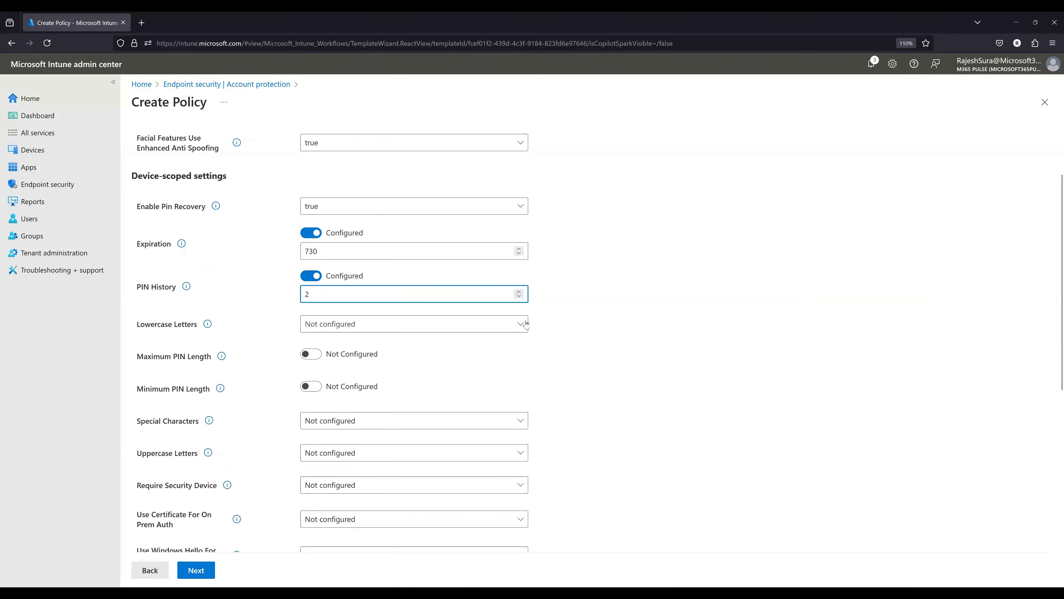
# - Check the Lowercase Letters options and configure the device-scoped Minimum PIN Length with a value of 6
pyautogui.click(325, 324)
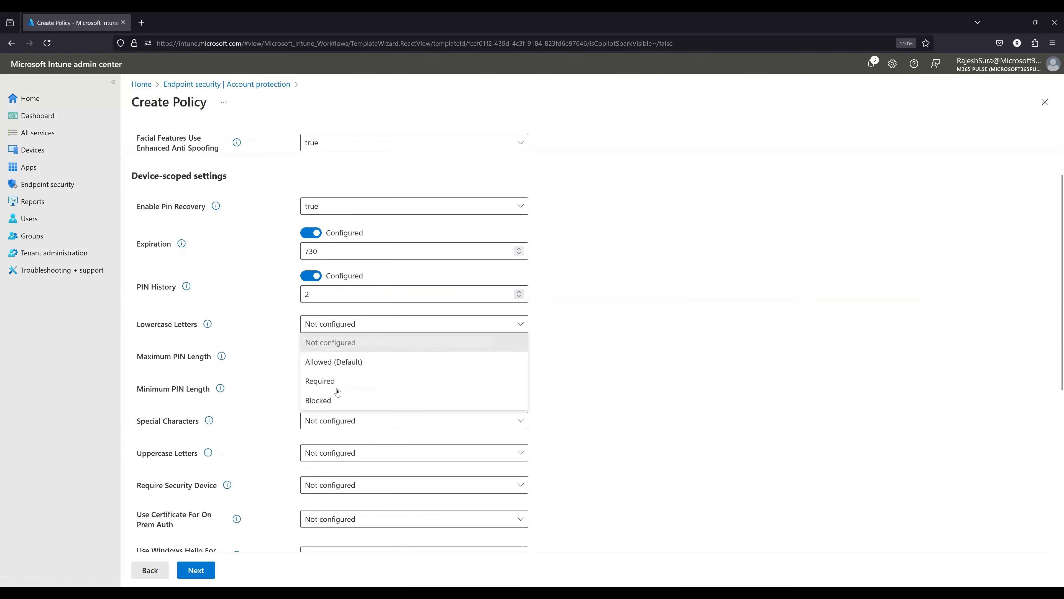
pyautogui.click(257, 335)
pyautogui.scroll(-2, 257, 419)
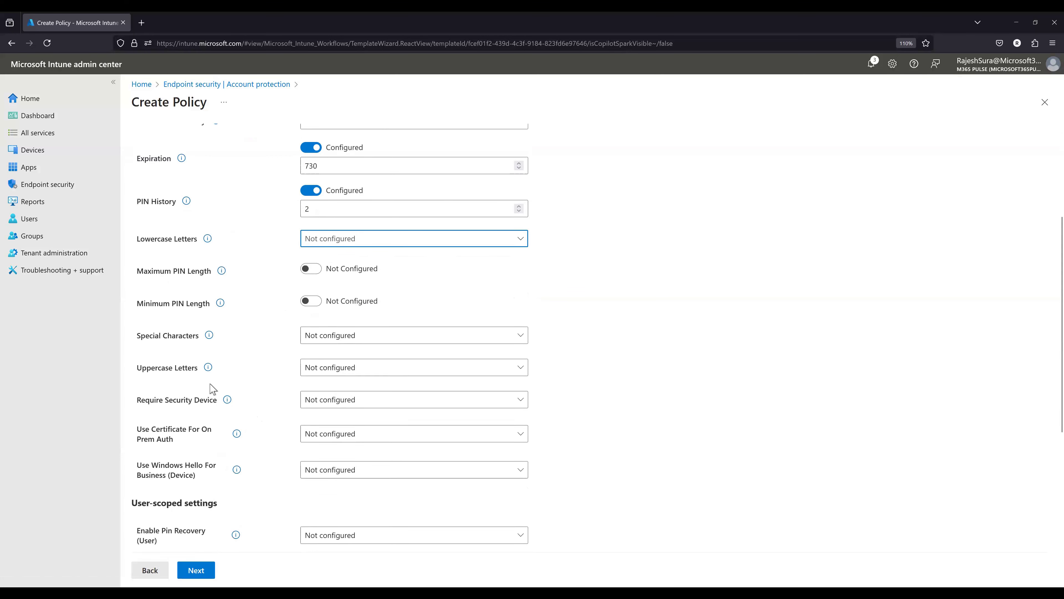
pyautogui.click(312, 292)
pyautogui.click(314, 309)
pyautogui.press('BackSpace')
pyautogui.write('6')
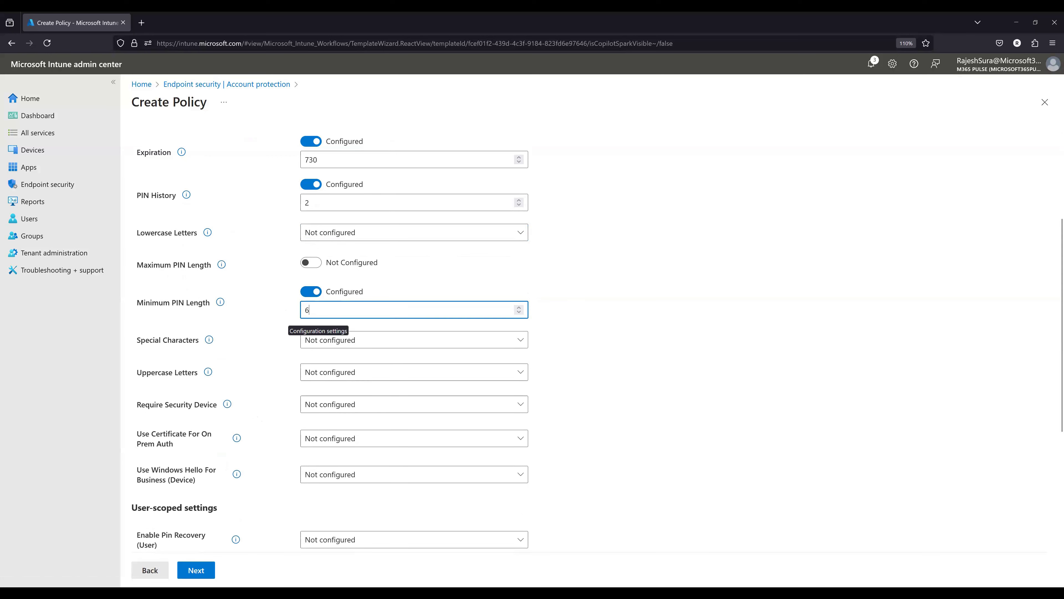
# - Configure the device-scoped Maximum PIN Length with a value of 6
pyautogui.click(311, 263)
pyautogui.click(319, 275)
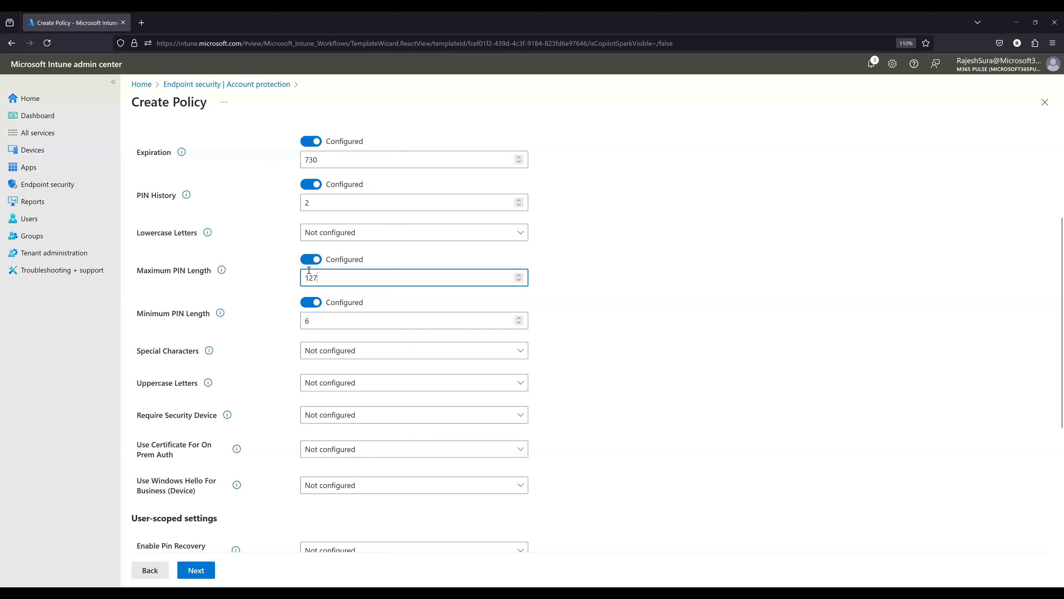
pyautogui.click(311, 260)
pyautogui.click(311, 263)
pyautogui.click(318, 278)
pyautogui.press('BackSpace')
pyautogui.press('BackSpace')
pyautogui.press('BackSpace')
pyautogui.write('6')
pyautogui.click(681, 326)
pyautogui.click(394, 322)
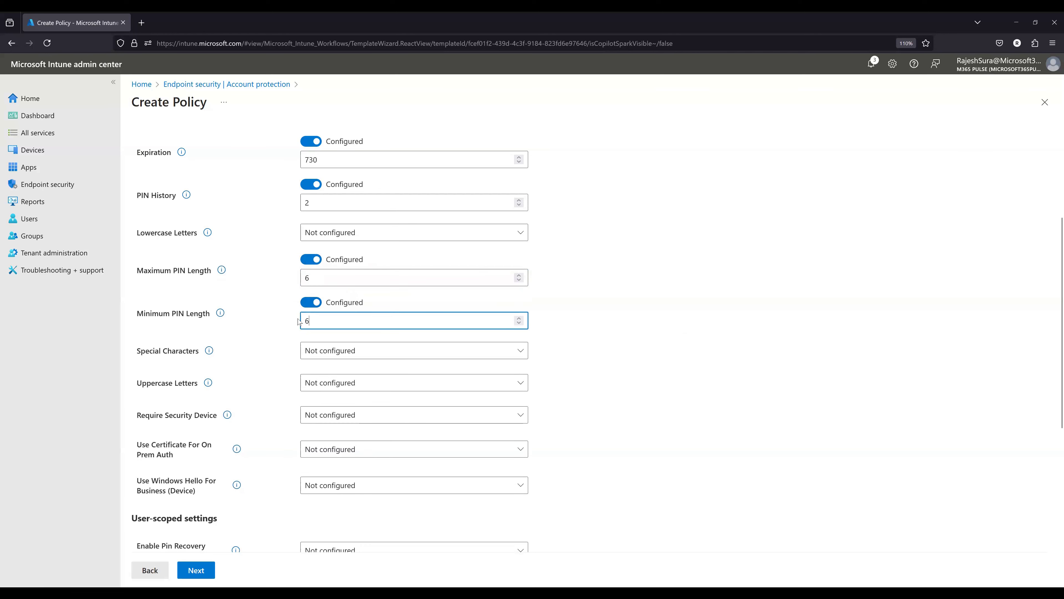
pyautogui.click(786, 335)
# - Check the device-scoped Special Characters setting and set the user-scoped Enable Pin Recovery to true
pyautogui.scroll(-2, 690, 365)
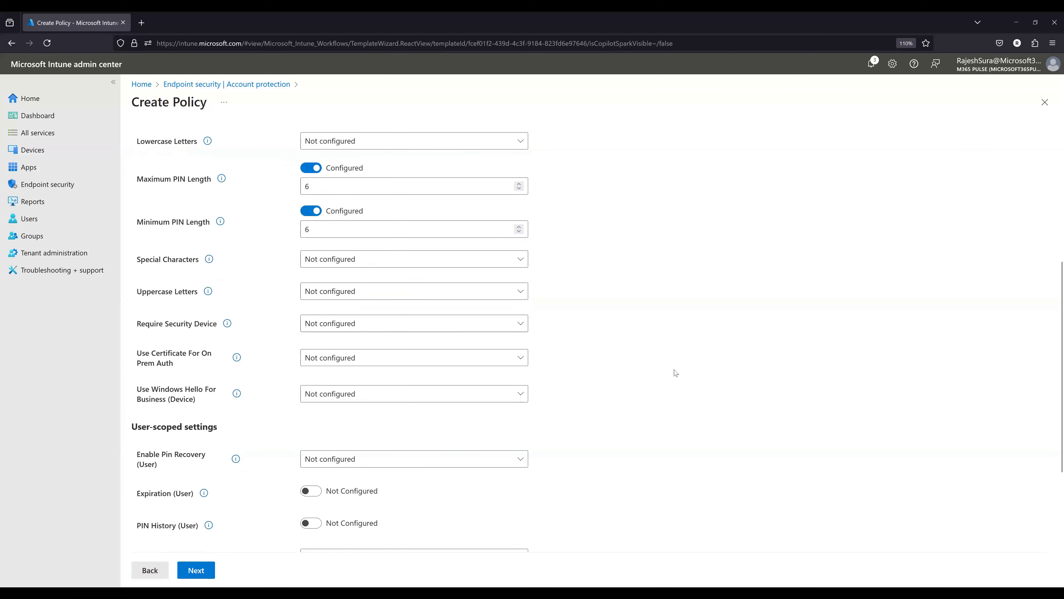
pyautogui.scroll(2, 684, 386)
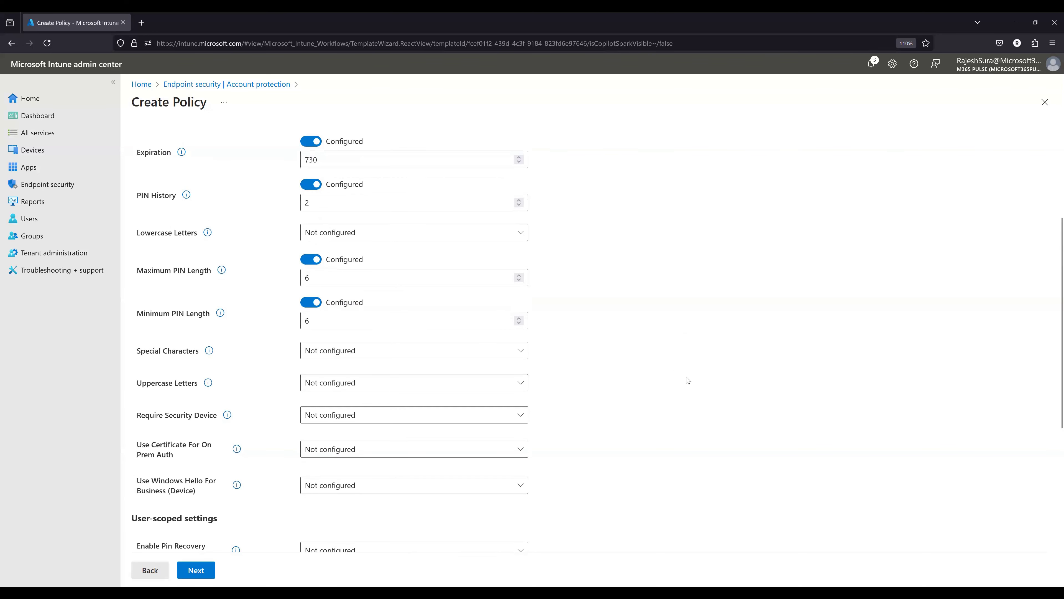
pyautogui.scroll(-2, 285, 391)
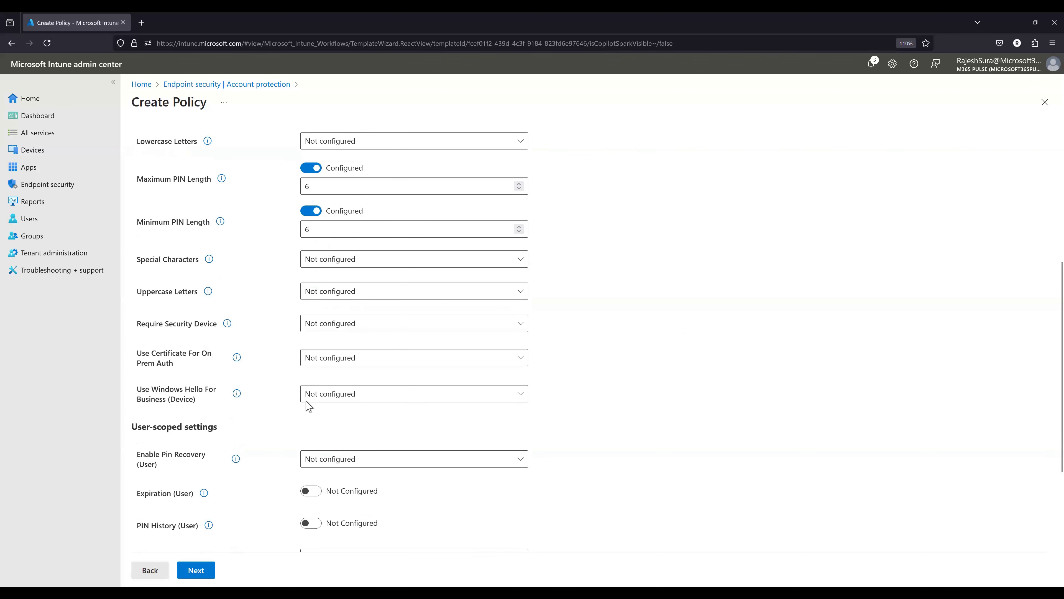
pyautogui.click(322, 260)
pyautogui.click(340, 260)
pyautogui.scroll(-2, 270, 412)
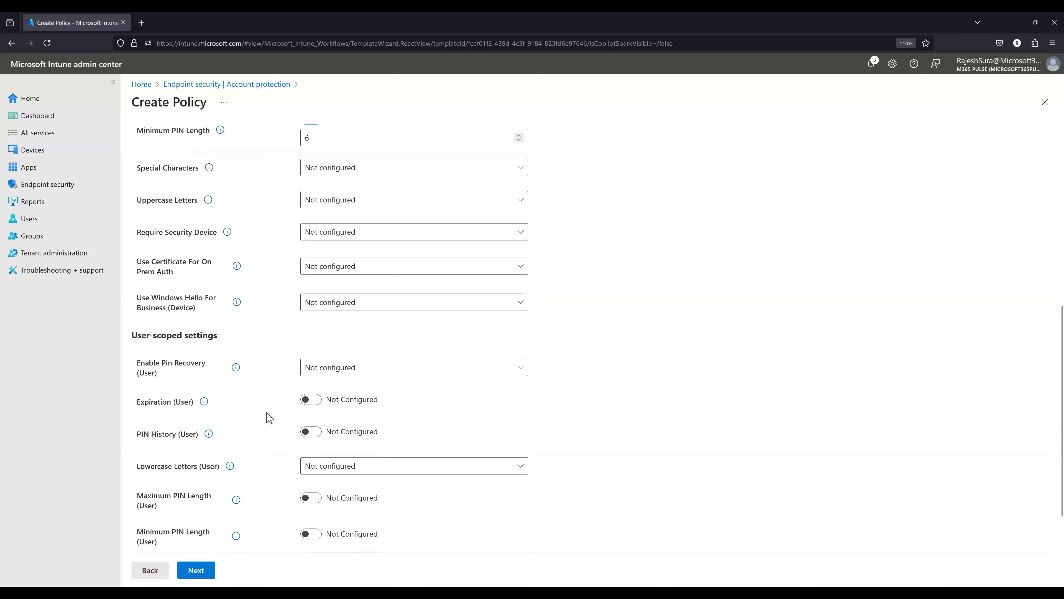
pyautogui.click(351, 371)
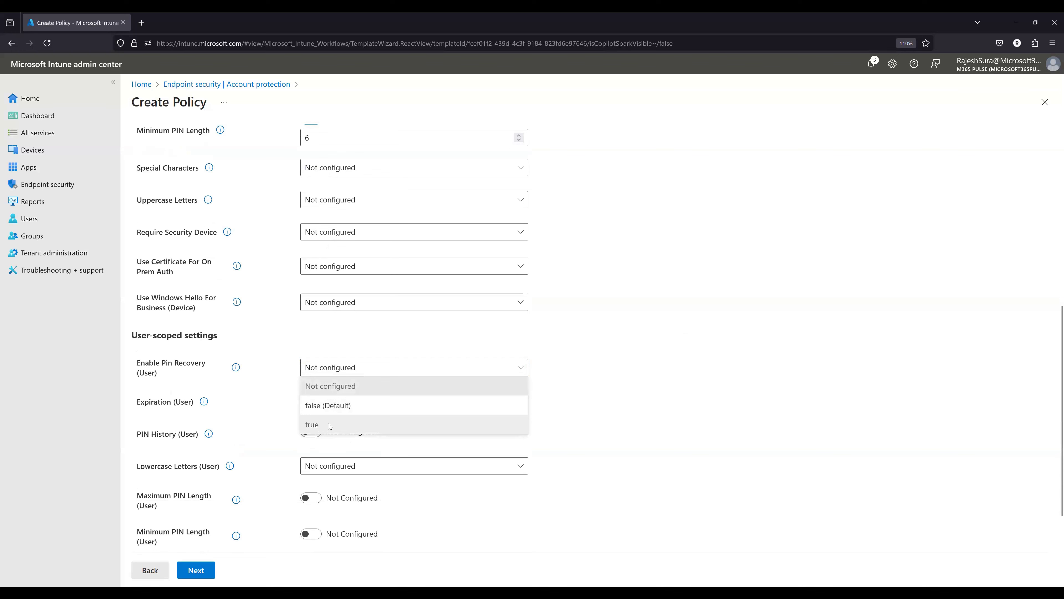
pyautogui.click(323, 425)
# - Keep the default scope tags, assign a group to the account protection policy and save it
pyautogui.scroll(-2, 359, 380)
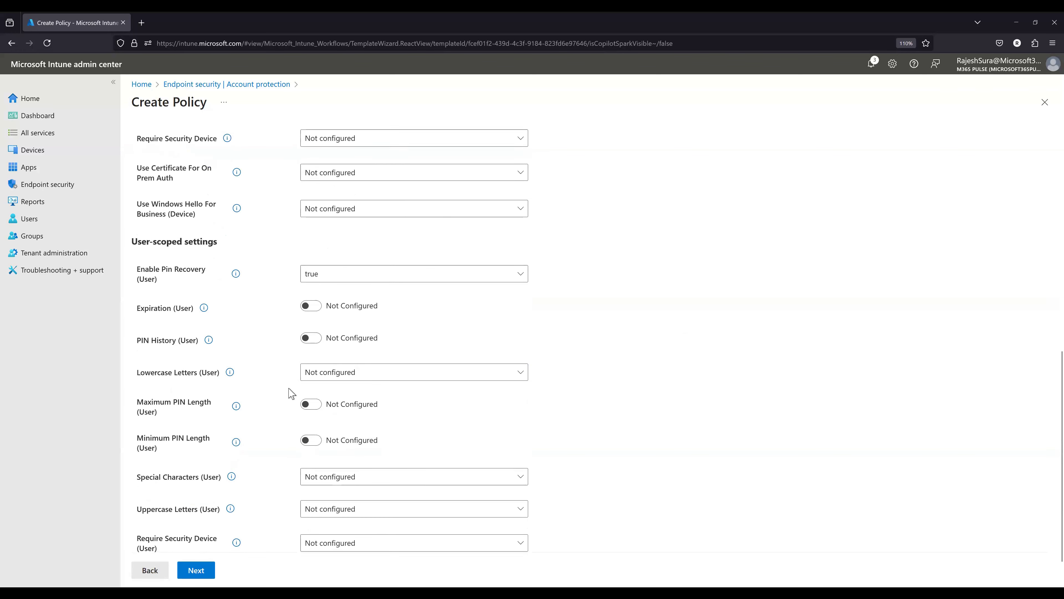
pyautogui.scroll(-1, 295, 401)
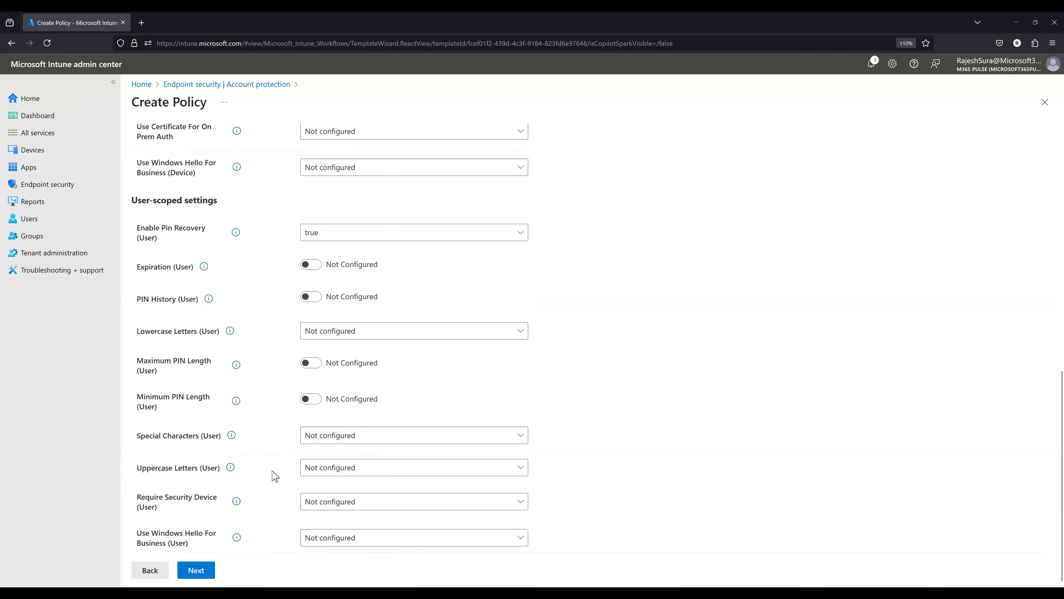
pyautogui.click(204, 572)
pyautogui.click(205, 574)
pyautogui.click(202, 572)
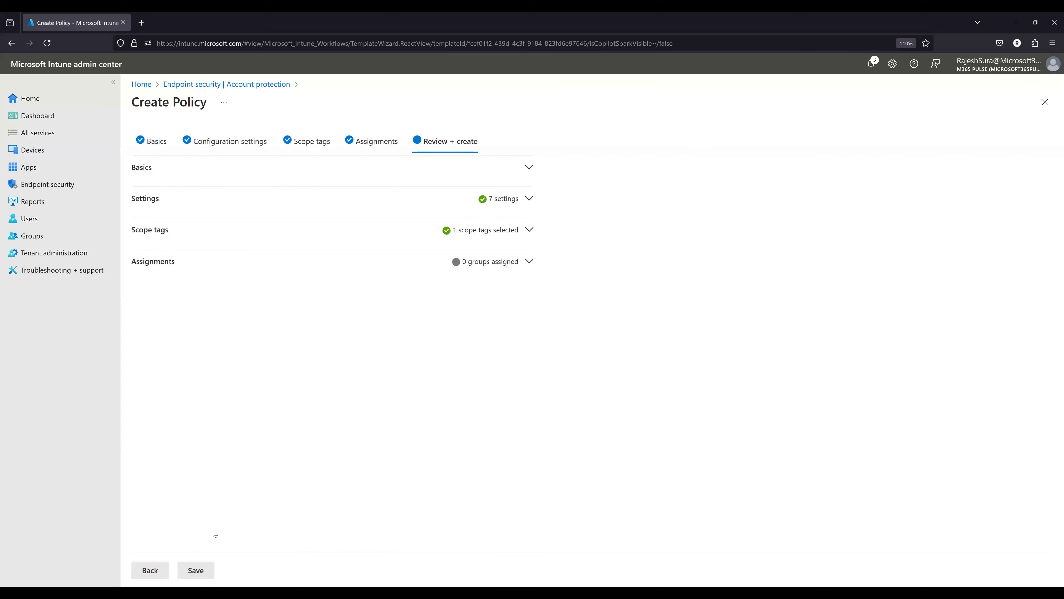
pyautogui.click(135, 574)
pyautogui.click(194, 174)
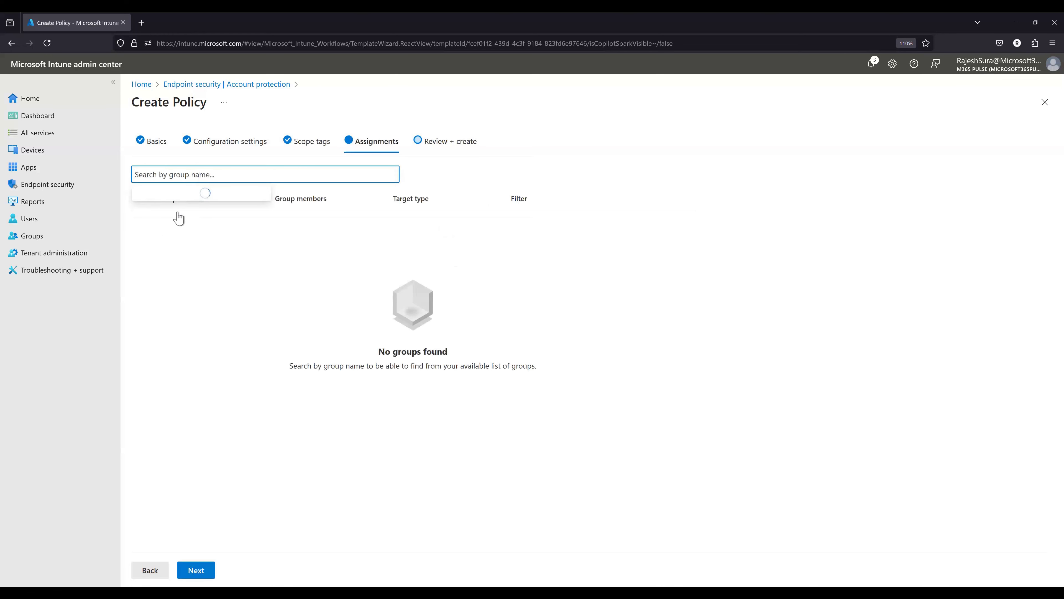
pyautogui.click(197, 570)
pyautogui.click(202, 571)
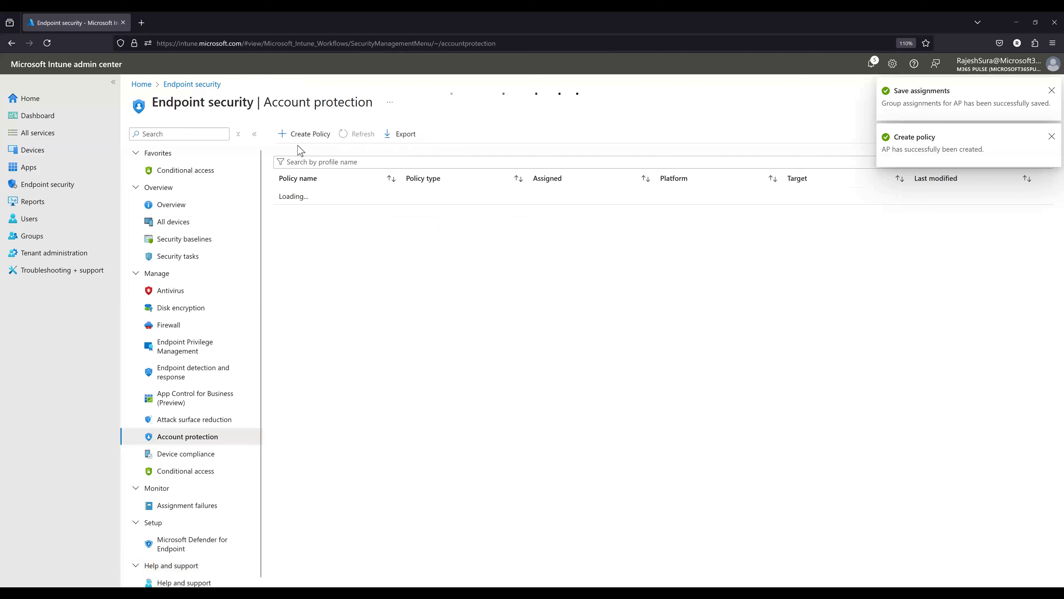
# - View the Windows LAPS profile description and start a new Windows policy with the Local user group membership profile
pyautogui.click(298, 134)
pyautogui.click(789, 144)
pyautogui.click(792, 161)
pyautogui.click(791, 169)
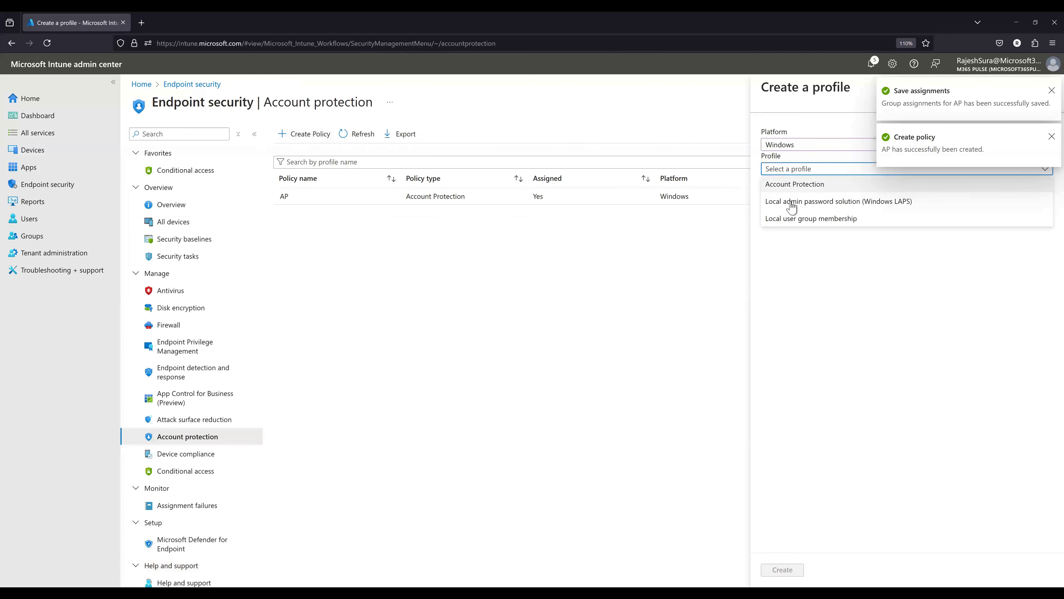
pyautogui.click(797, 209)
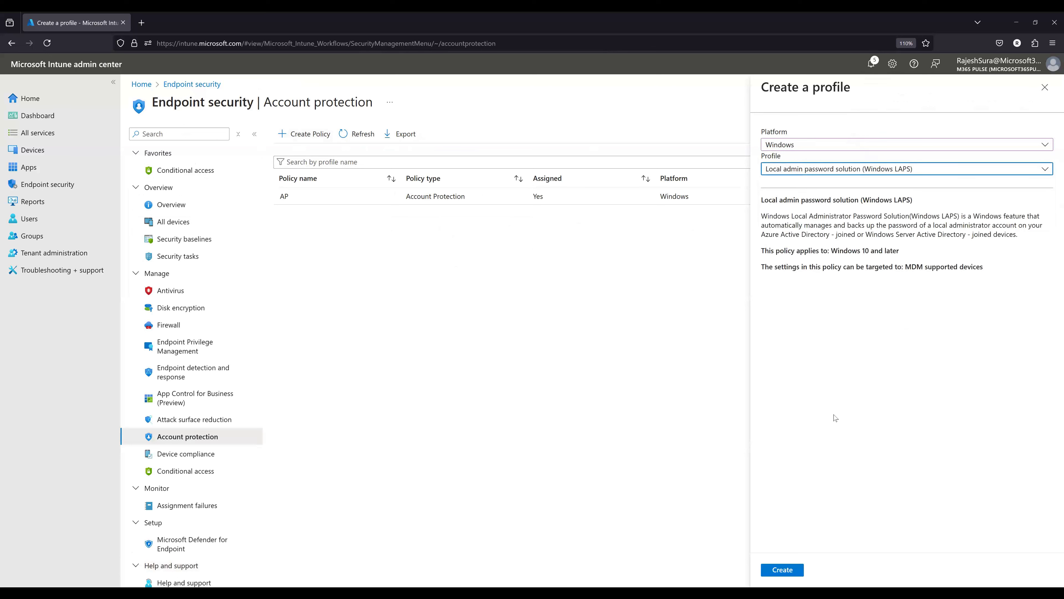
pyautogui.click(807, 171)
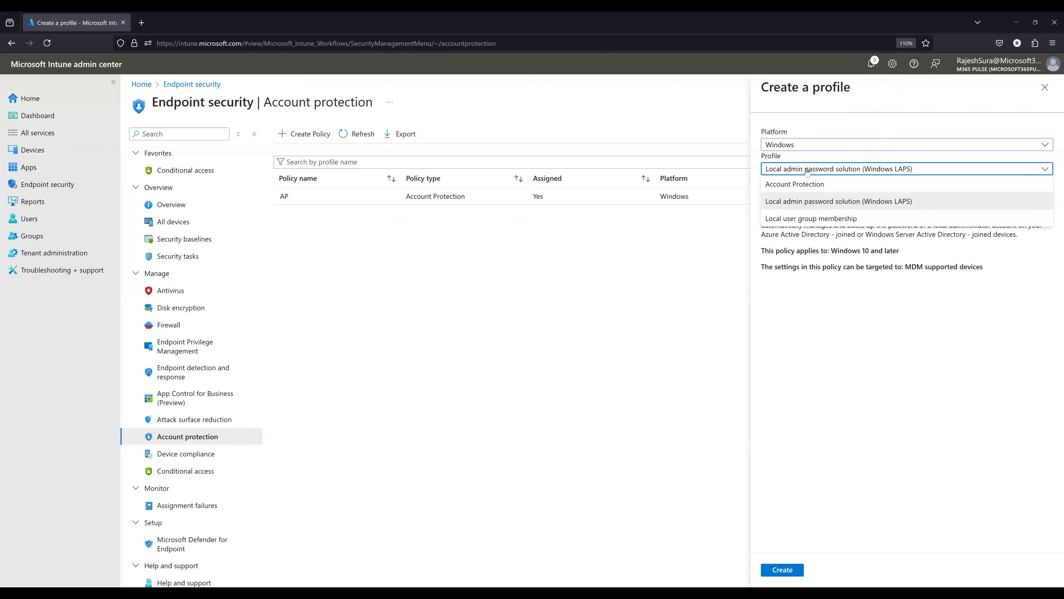
pyautogui.click(901, 337)
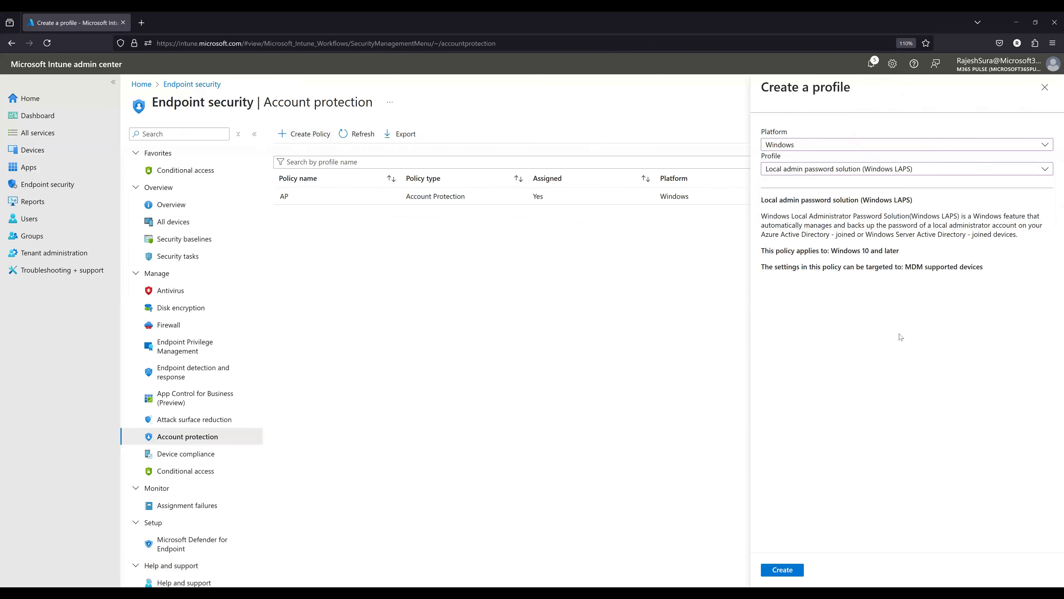
pyautogui.click(889, 172)
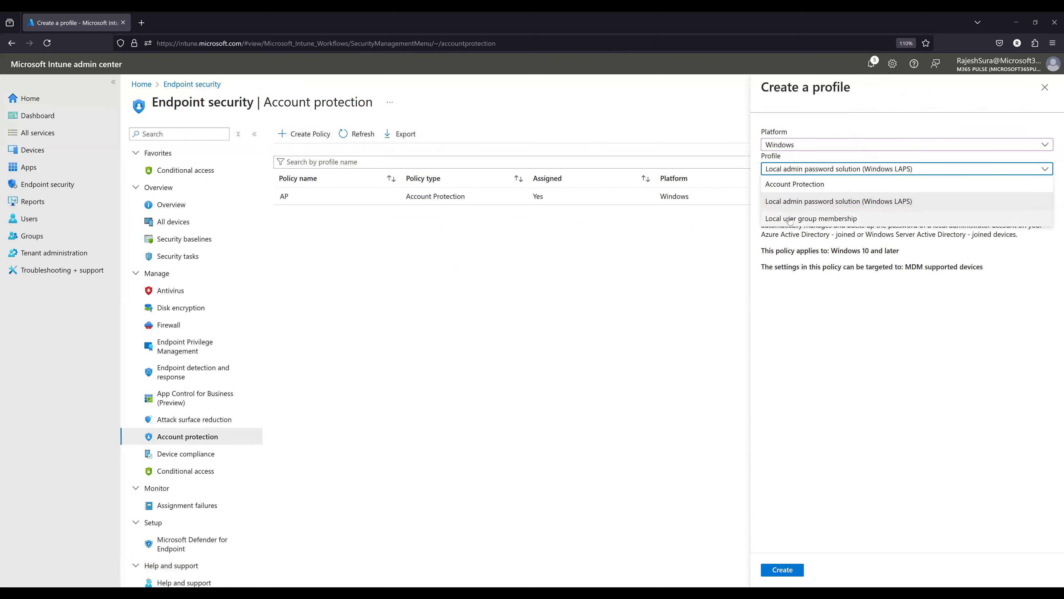
pyautogui.click(790, 219)
pyautogui.click(778, 575)
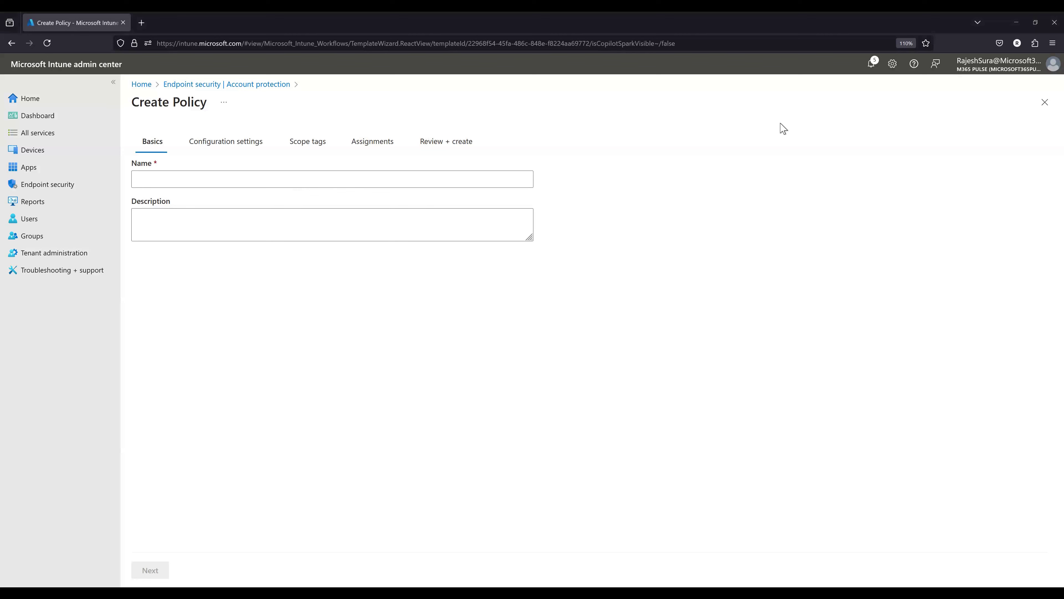
# - Name the new policy "Loc" and proceed to its configuration settings
pyautogui.click(210, 179)
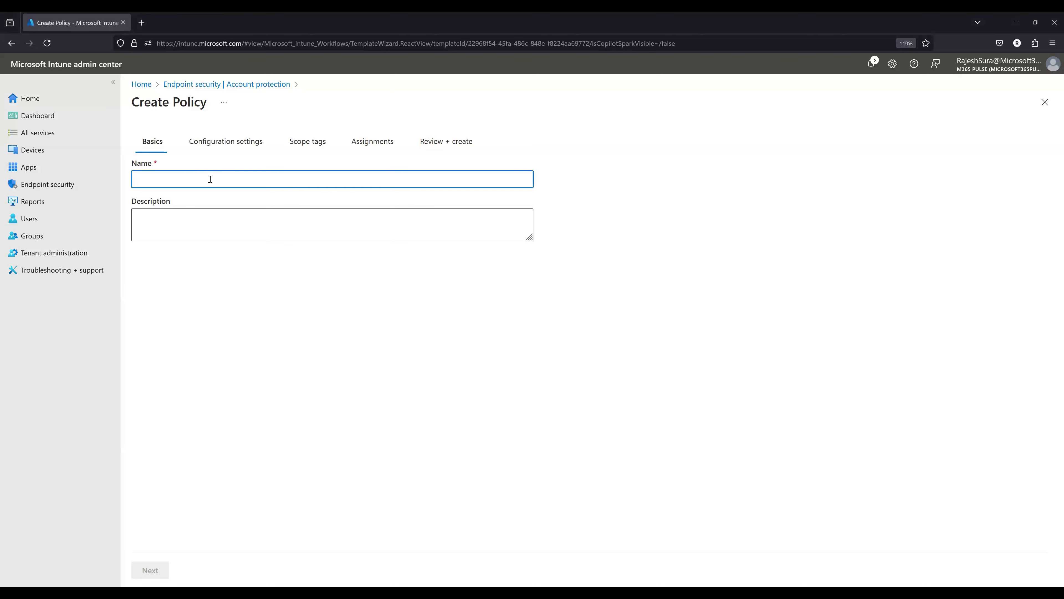
pyautogui.write('A')
pyautogui.press('BackSpace')
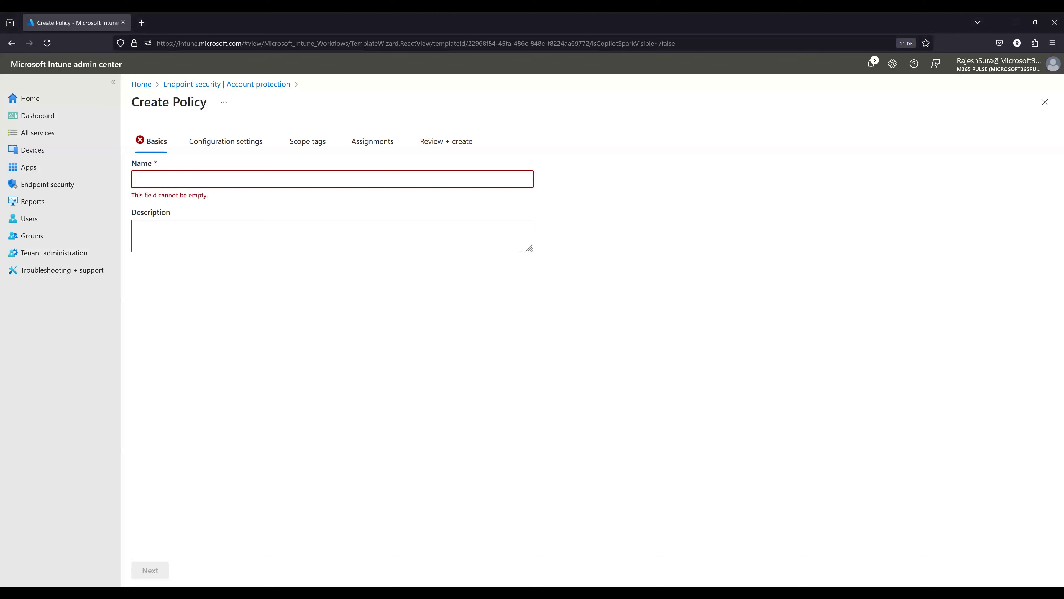
pyautogui.write('Rajesh')
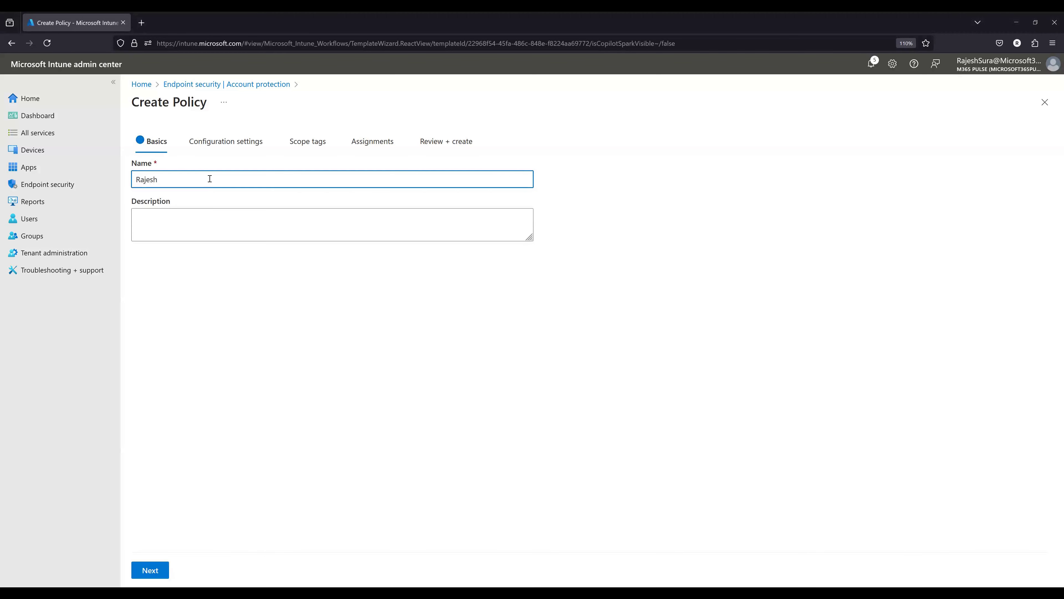
pyautogui.hotkey('ctrl', 'a')
pyautogui.write('Loc')
pyautogui.click(150, 573)
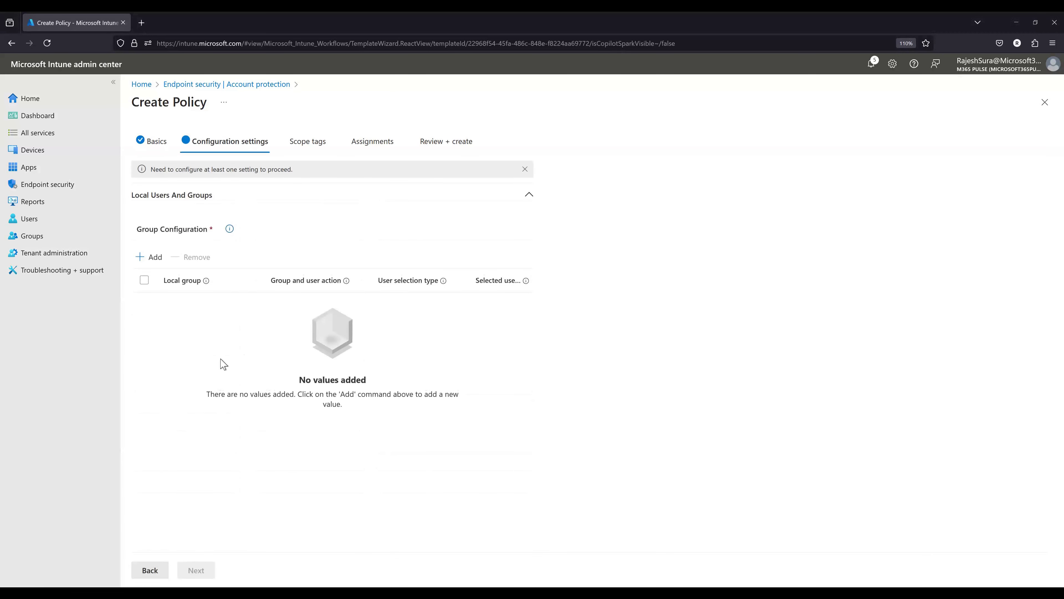
# - Add a group configuration for the local Administrators group with action Add (Update) and user selection type Users/Groups
pyautogui.click(151, 259)
pyautogui.click(226, 283)
pyautogui.click(226, 277)
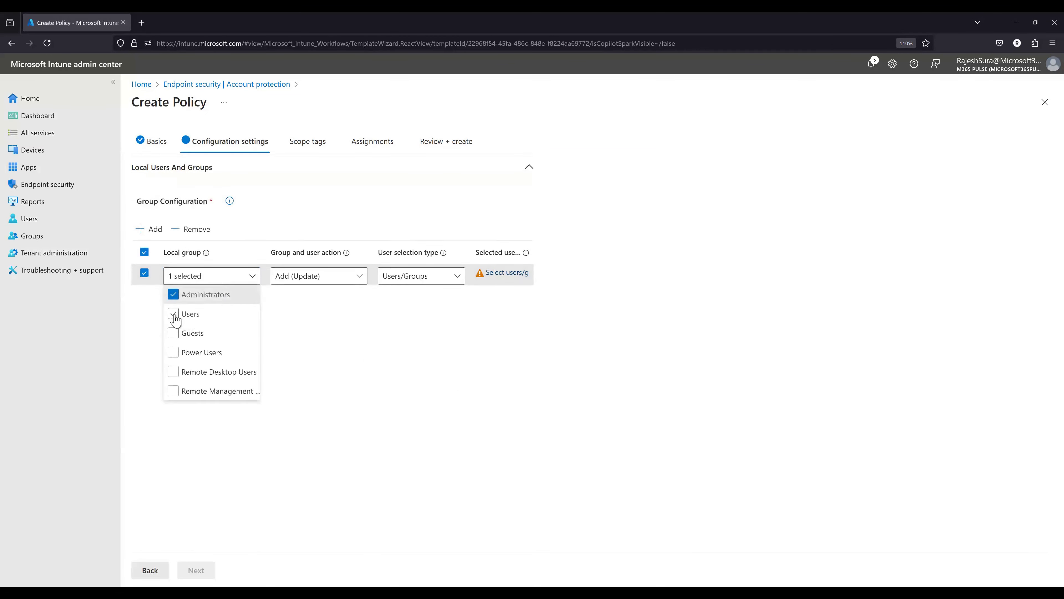
pyautogui.click(292, 278)
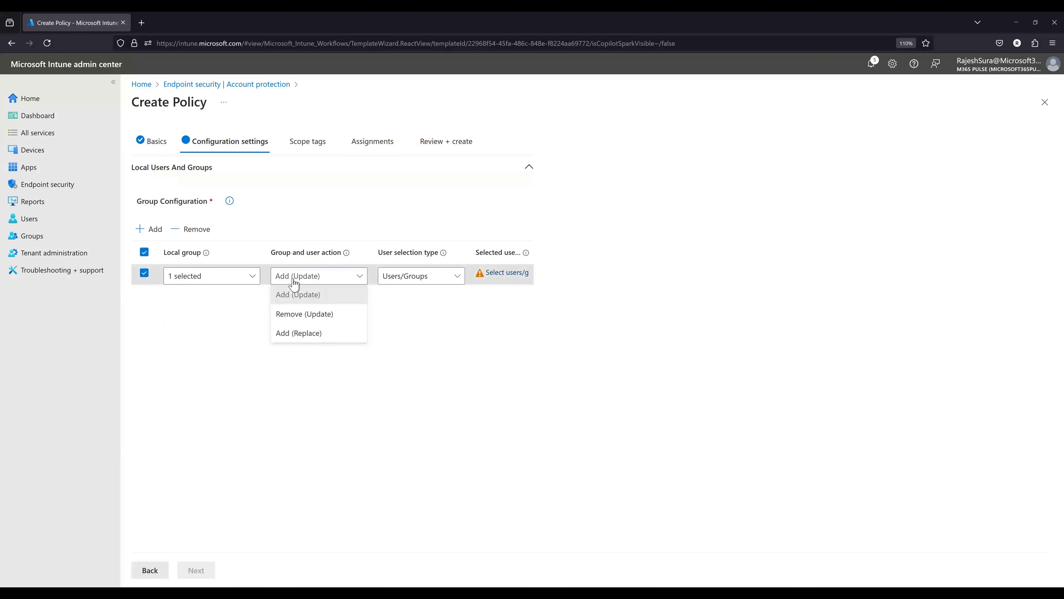
pyautogui.click(298, 297)
pyautogui.click(401, 275)
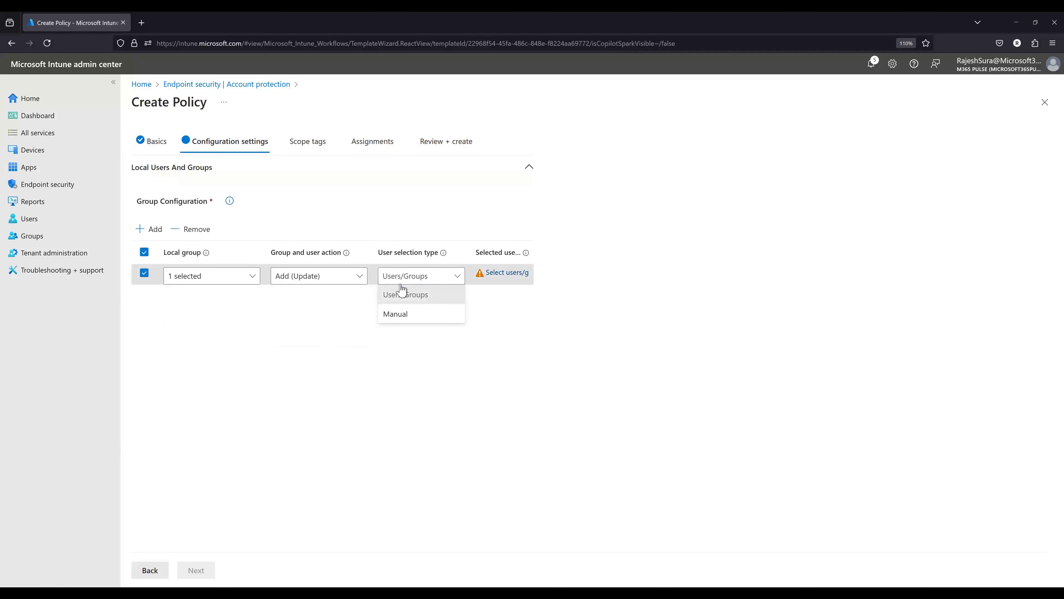
pyautogui.click(402, 295)
# - Select User1 as the member for the Administrators group configuration and confirm the selection
pyautogui.click(499, 273)
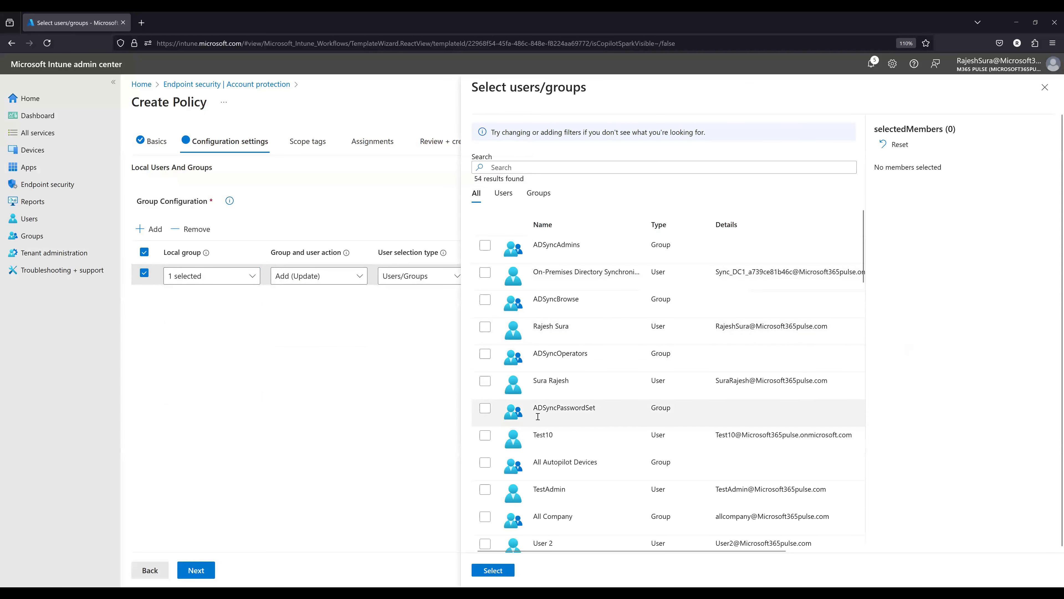
pyautogui.scroll(-10, 642, 475)
pyautogui.scroll(5, 642, 480)
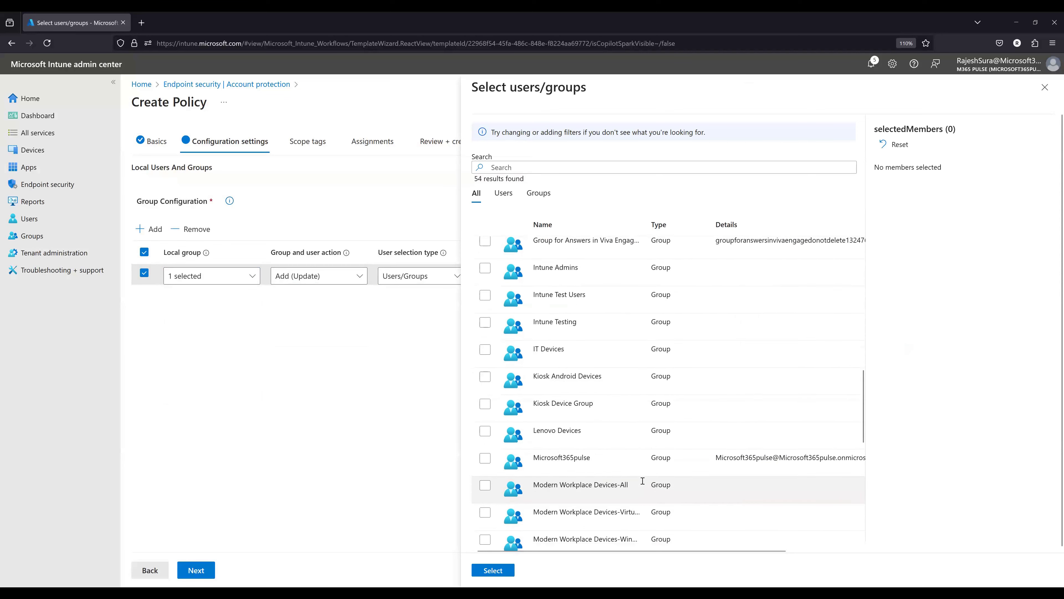
pyautogui.scroll(-1, 642, 482)
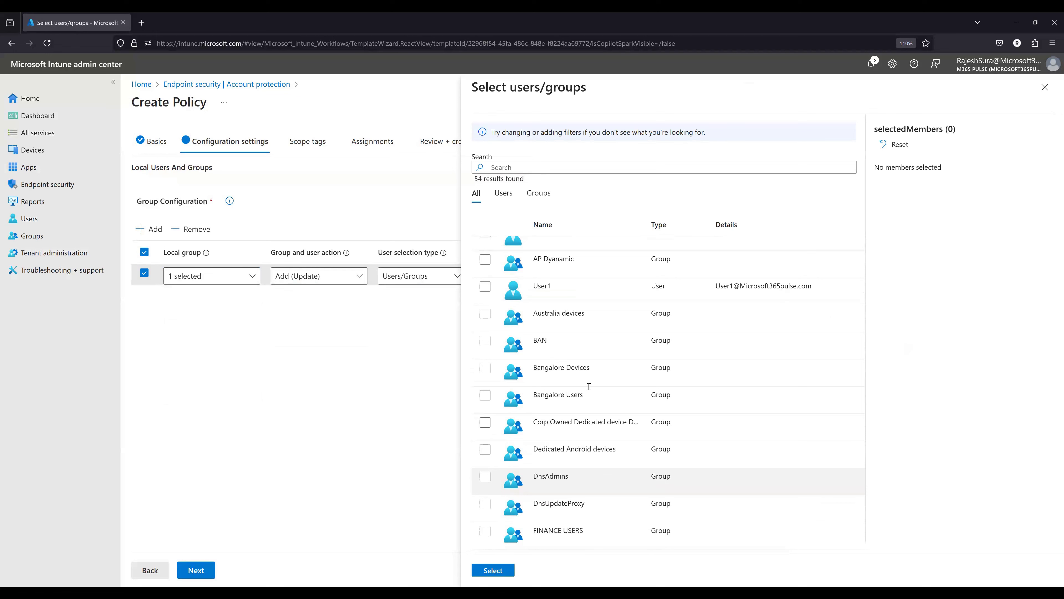
pyautogui.click(484, 287)
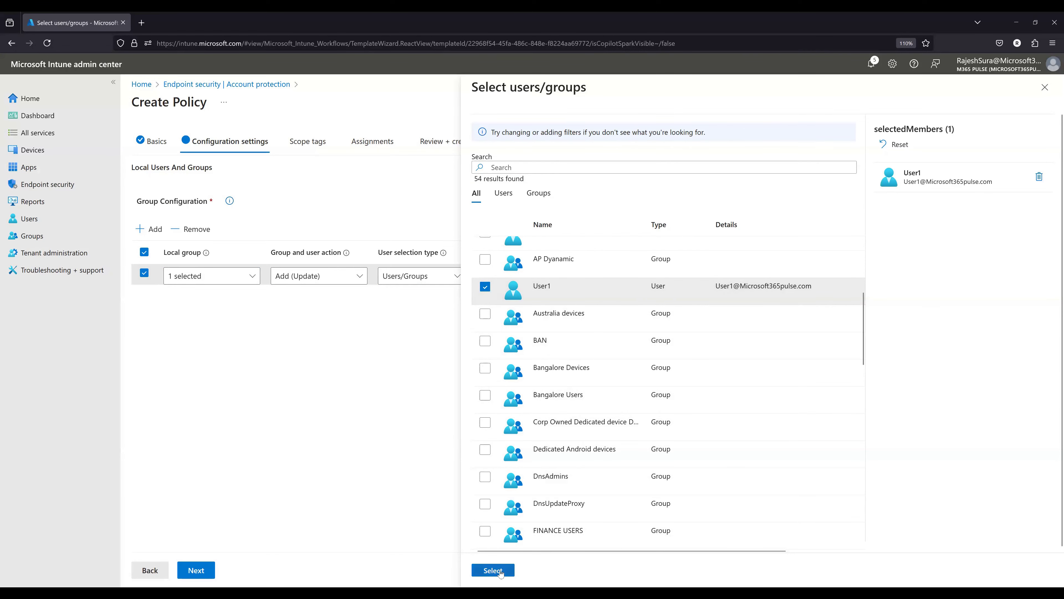
pyautogui.scroll(-15, 629, 399)
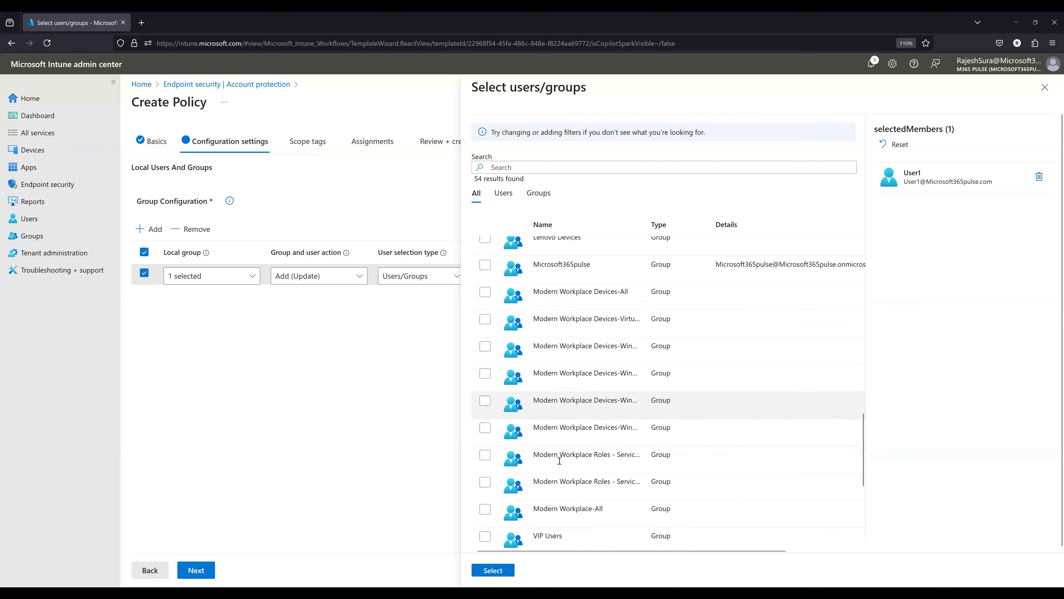
pyautogui.scroll(-5, 670, 461)
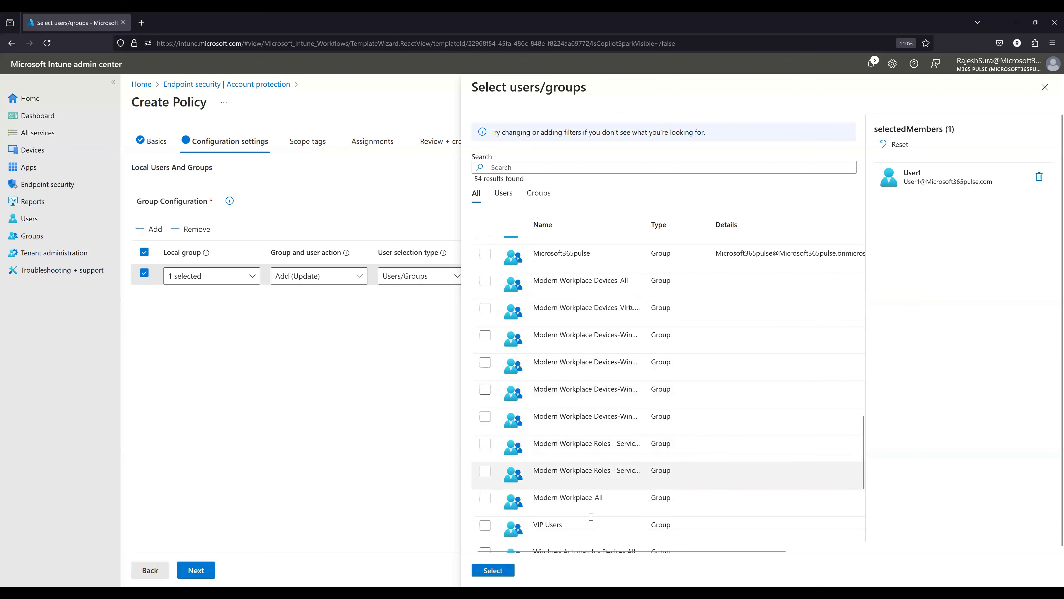
pyautogui.click(491, 571)
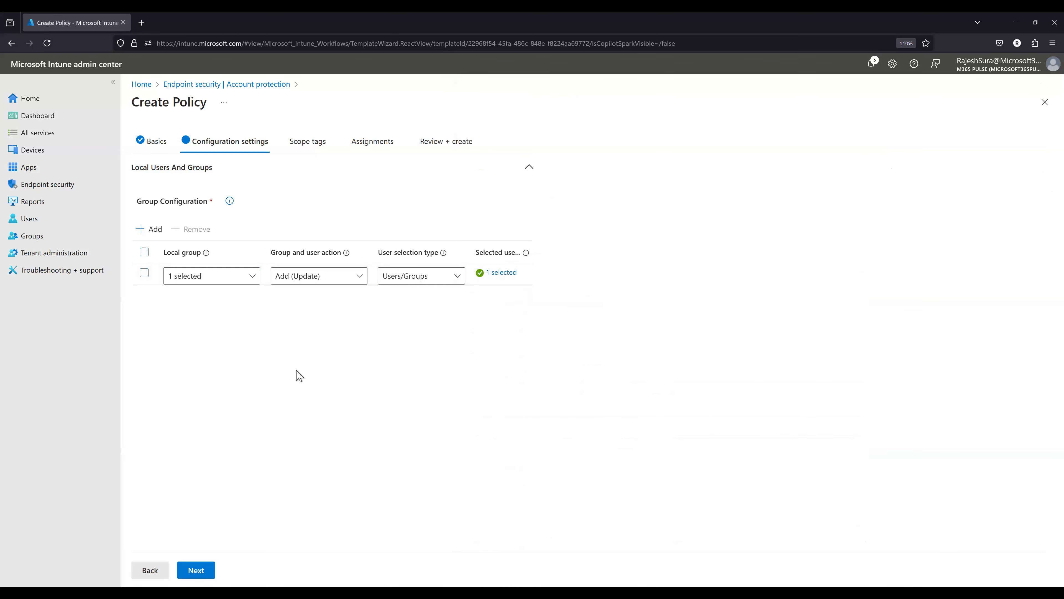
# - Keep the default scope tag, assign the policy to All users and All devices, and create it
pyautogui.click(208, 568)
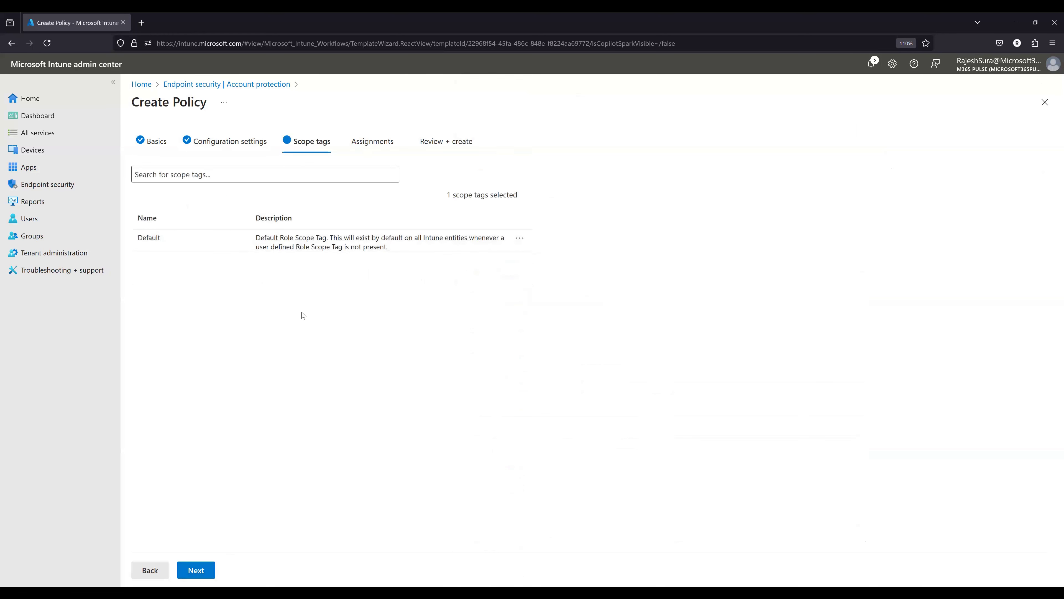
pyautogui.click(197, 569)
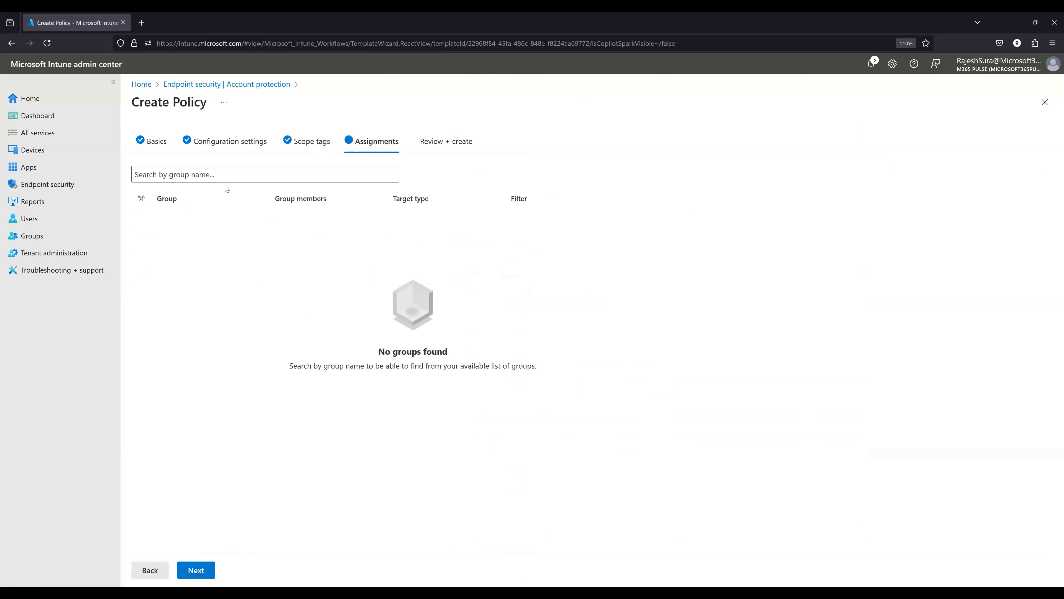
pyautogui.click(222, 176)
pyautogui.click(202, 199)
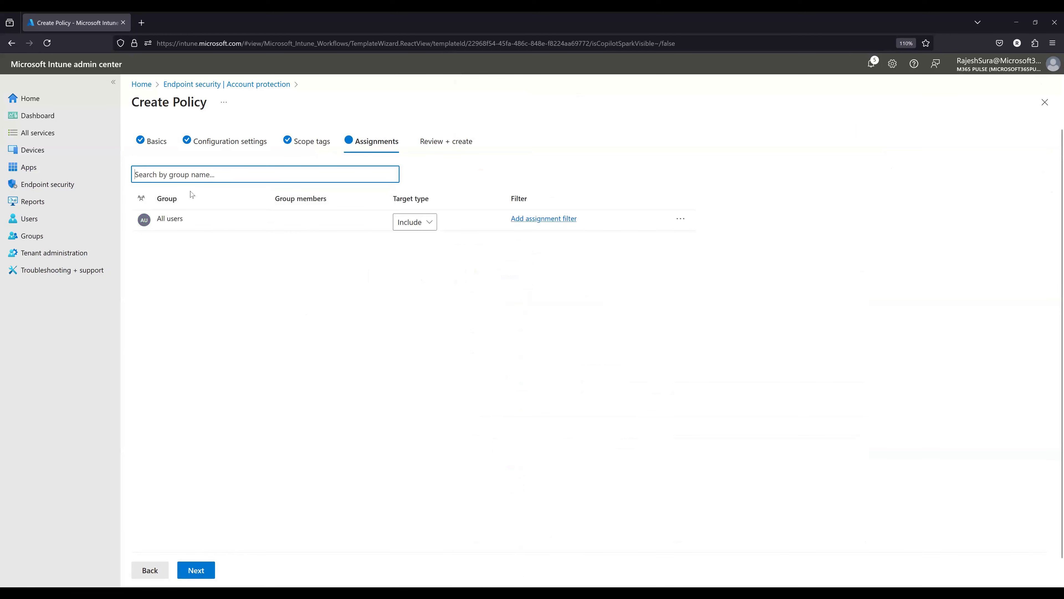
pyautogui.click(186, 194)
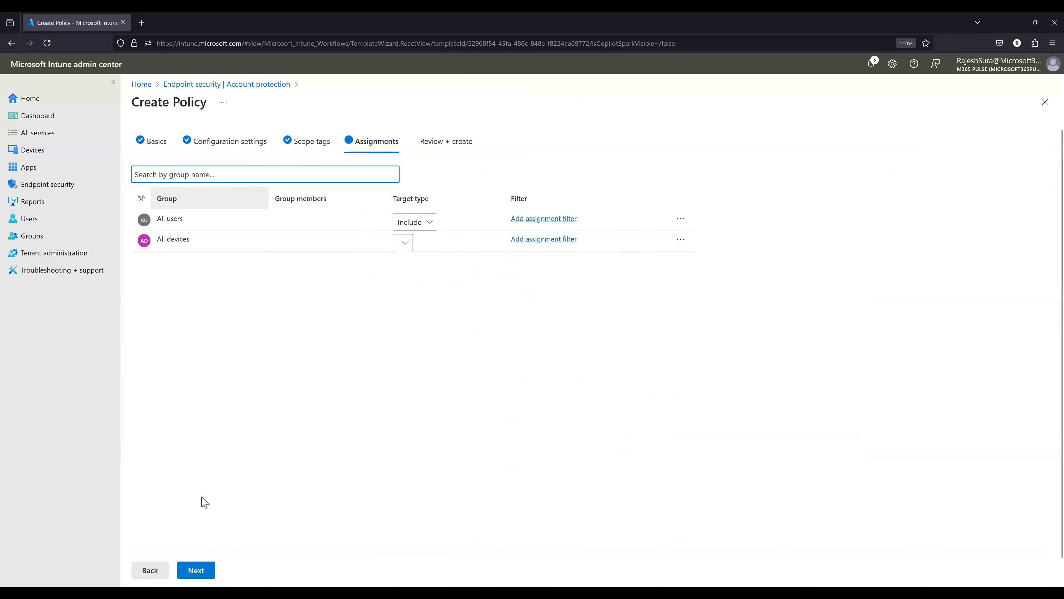
pyautogui.click(197, 569)
pyautogui.click(204, 571)
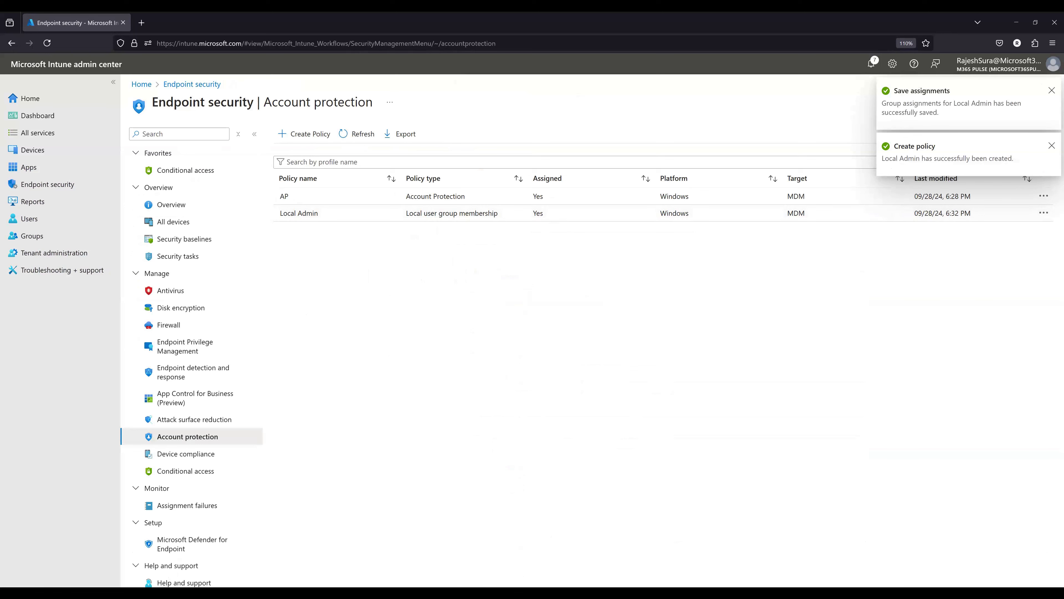
# - Open the Local Admin policy and review its properties and Local Users And Groups settings
pyautogui.click(292, 219)
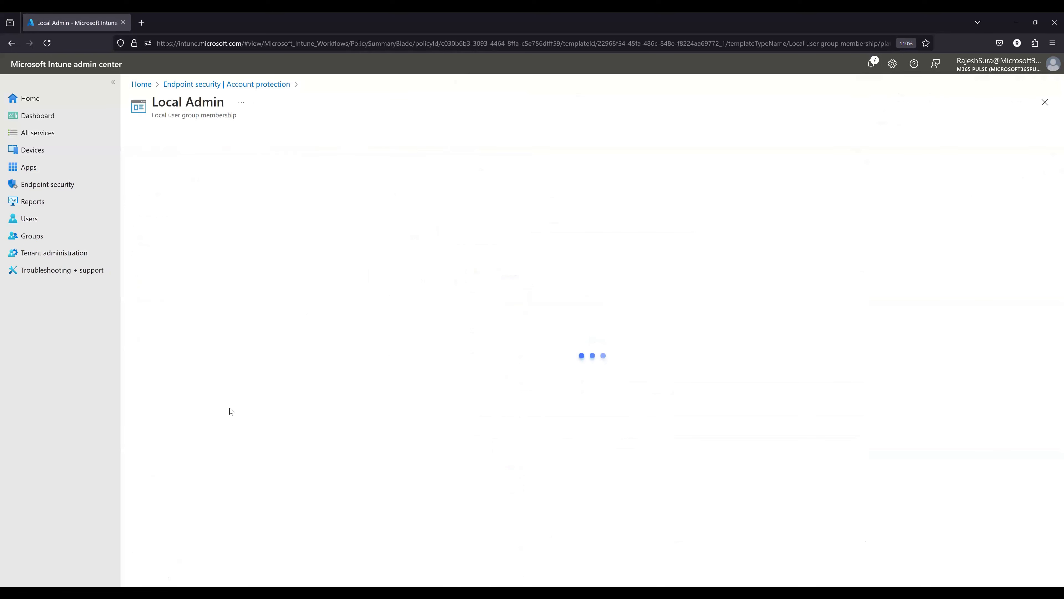
pyautogui.scroll(-2, 230, 462)
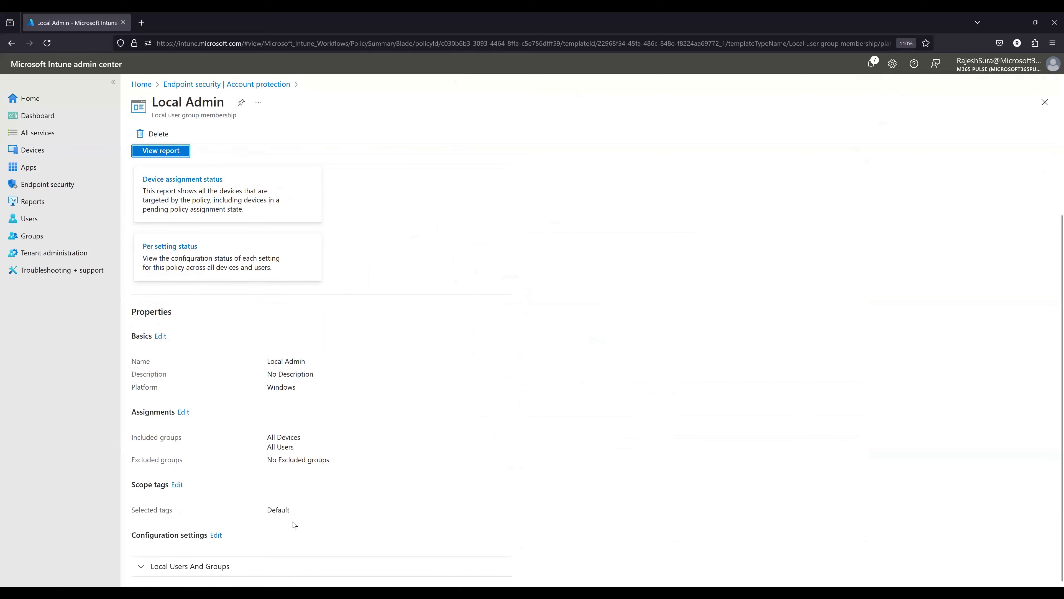
pyautogui.scroll(-1, 268, 495)
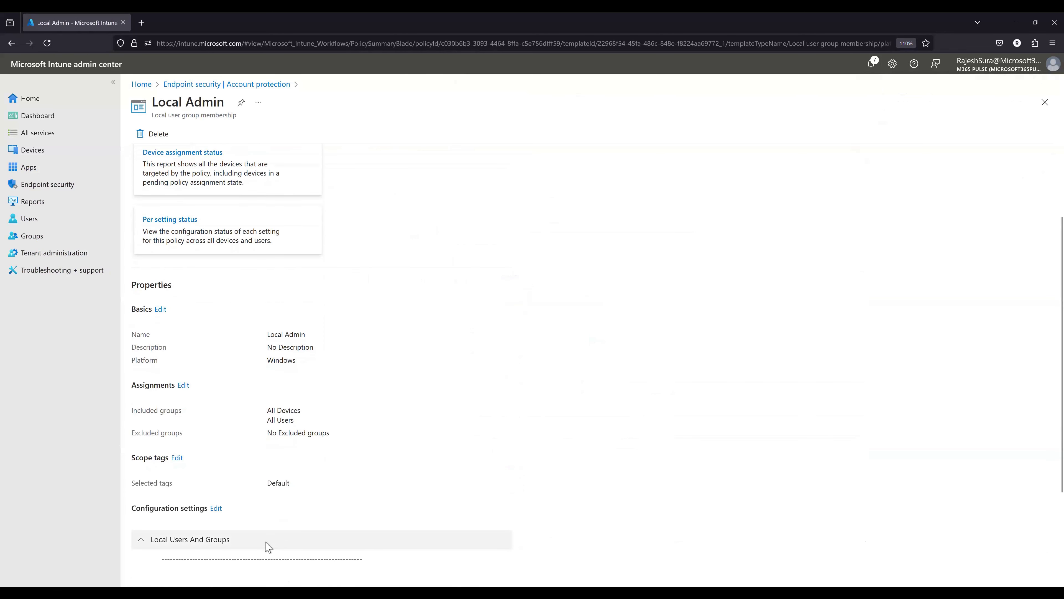
pyautogui.click(268, 542)
pyautogui.scroll(-3, 344, 544)
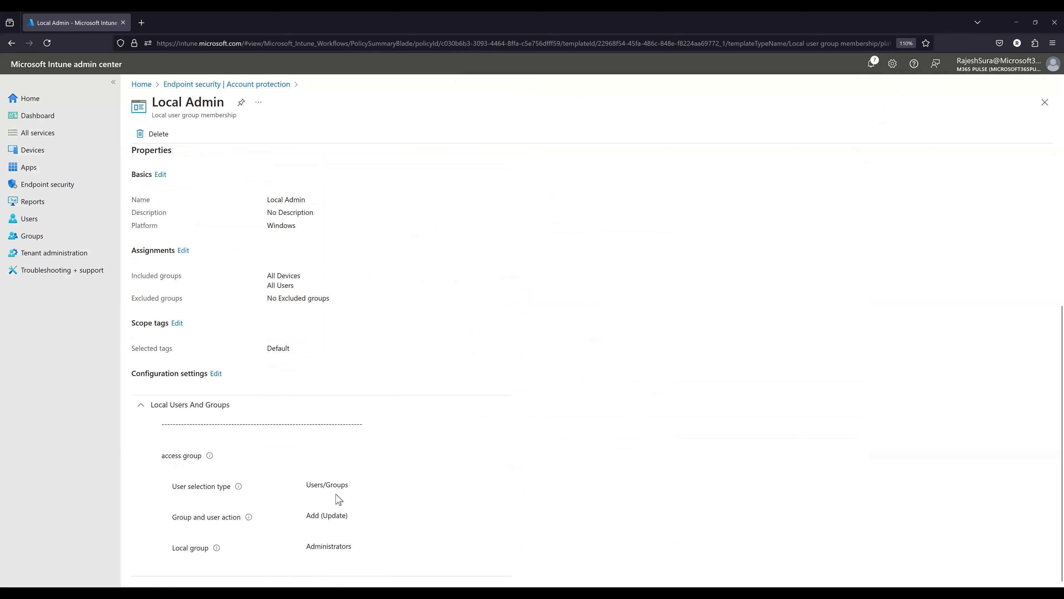
# - Check the selected members in the Local Admin policy's configuration settings and return to the account protection policies without saving changes
pyautogui.click(215, 373)
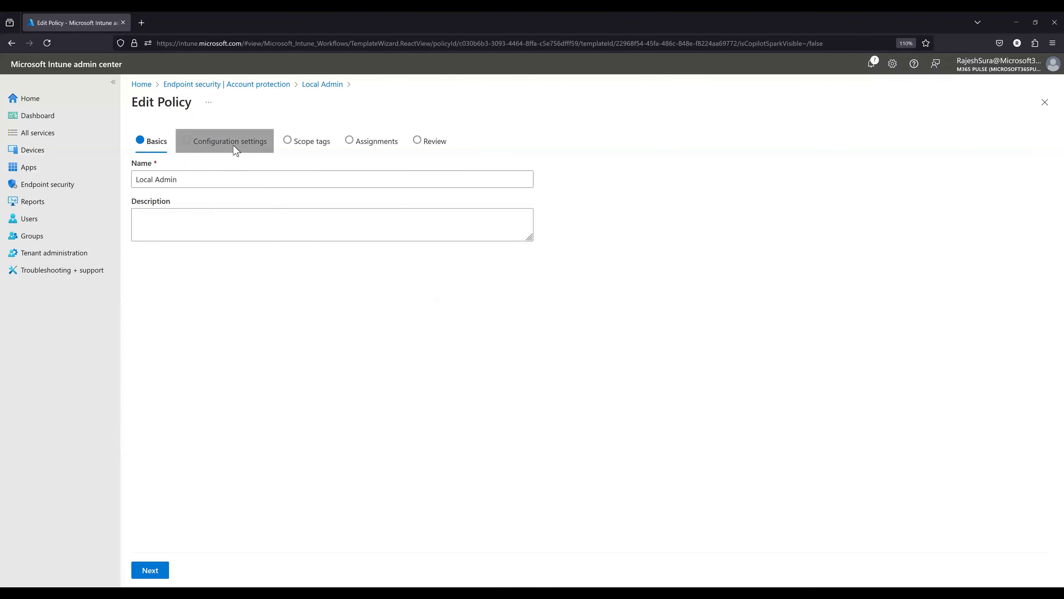
pyautogui.click(236, 144)
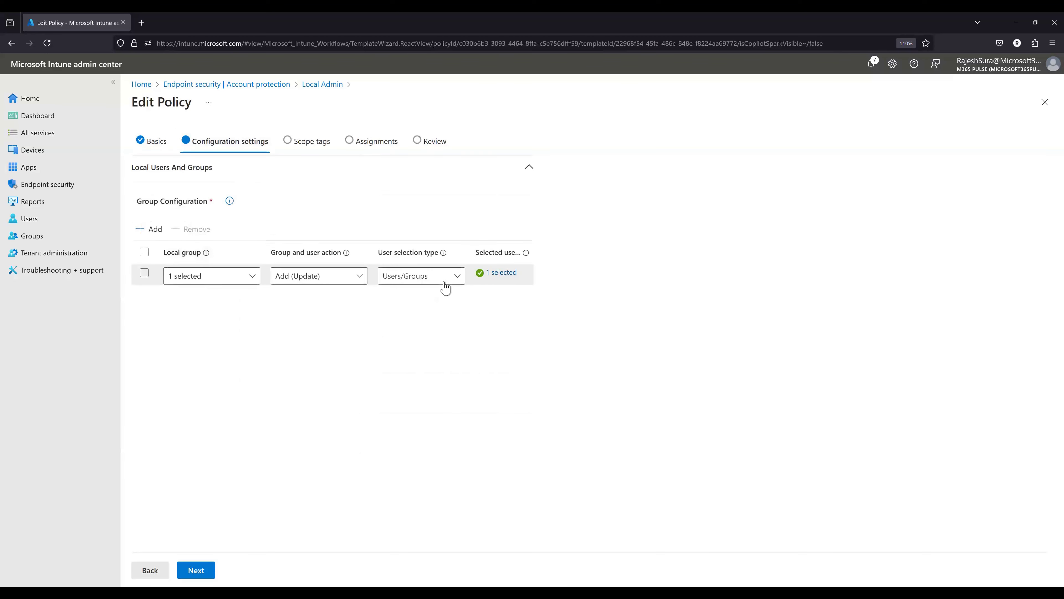
pyautogui.click(501, 272)
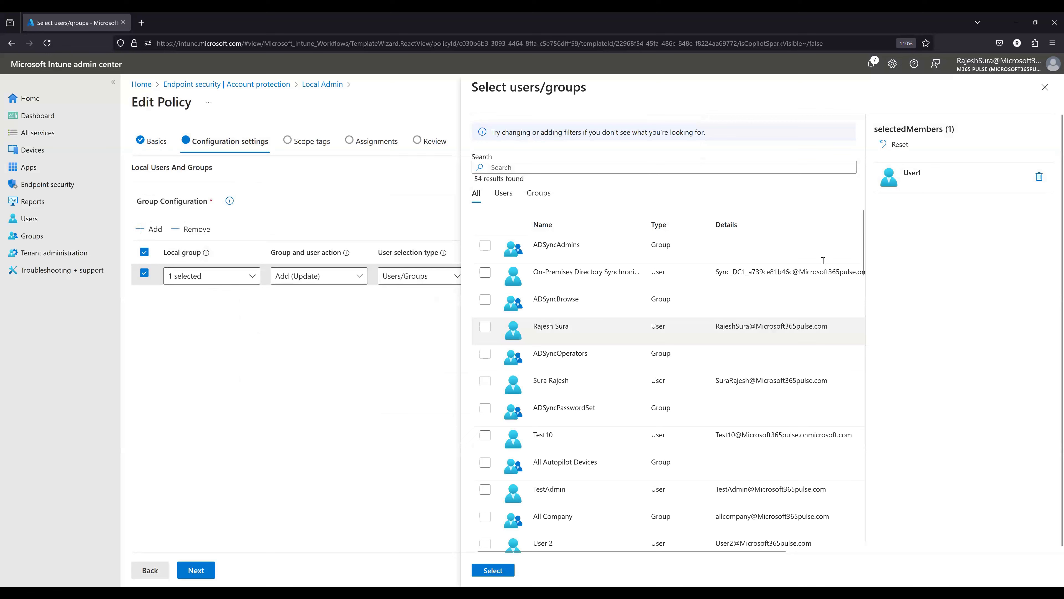
pyautogui.click(1045, 87)
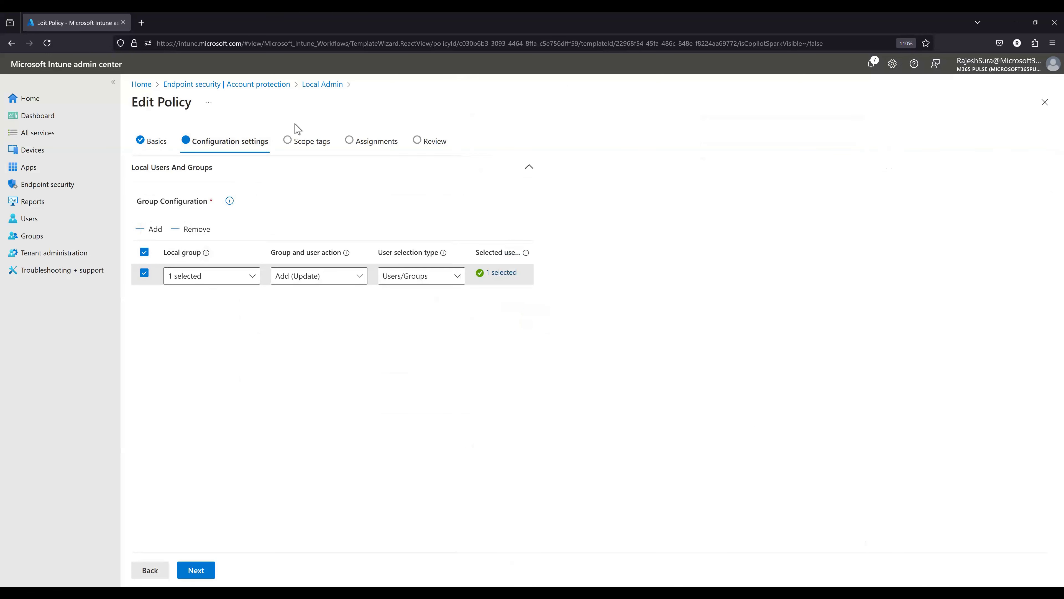
pyautogui.click(323, 84)
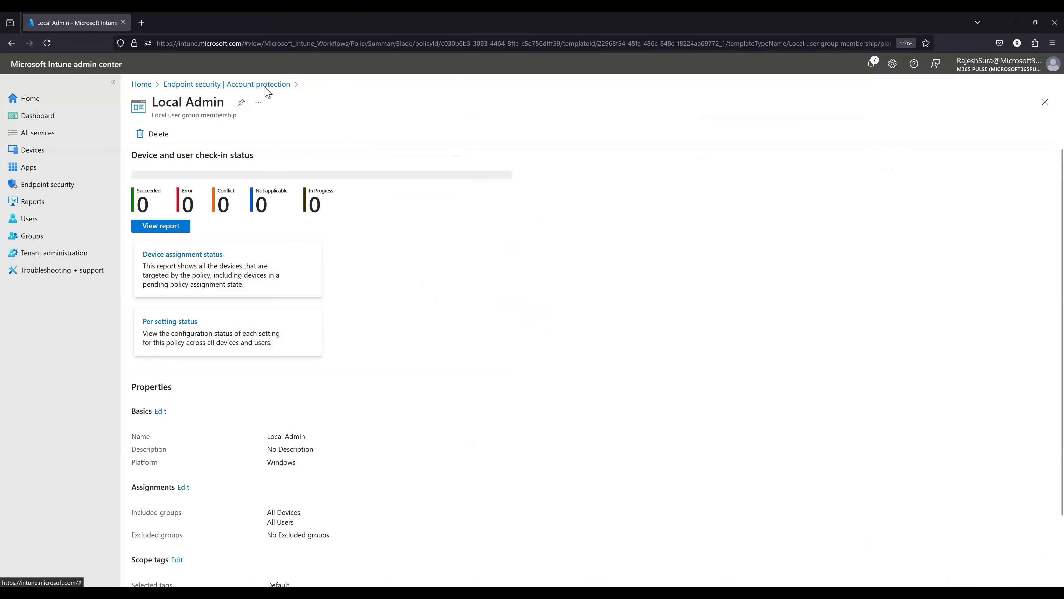
pyautogui.click(226, 84)
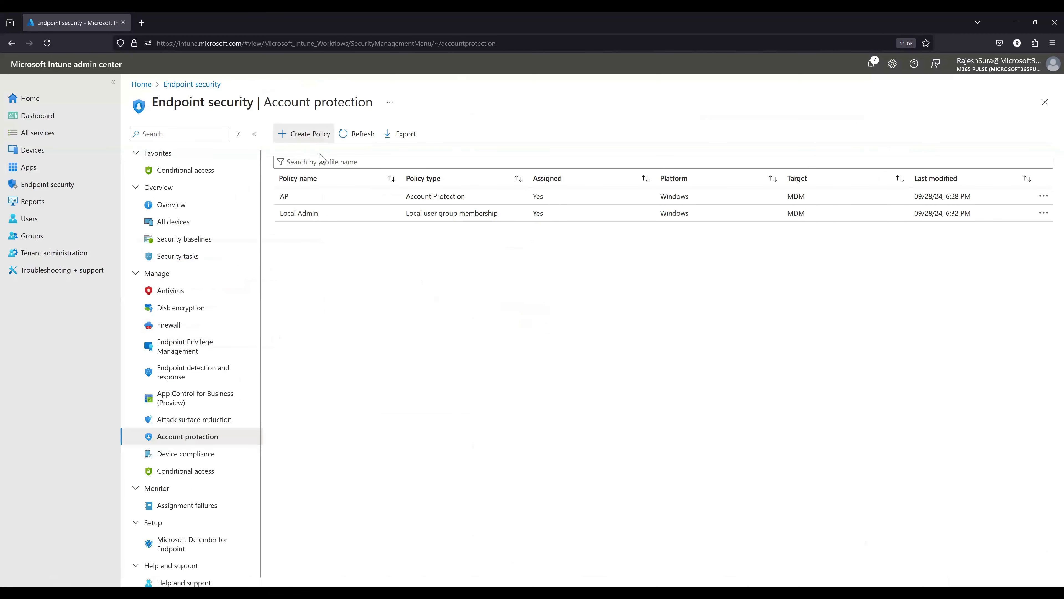
# - Start another Windows account protection policy with the Local user group membership profile
pyautogui.click(309, 134)
pyautogui.click(801, 146)
pyautogui.click(794, 159)
pyautogui.click(791, 170)
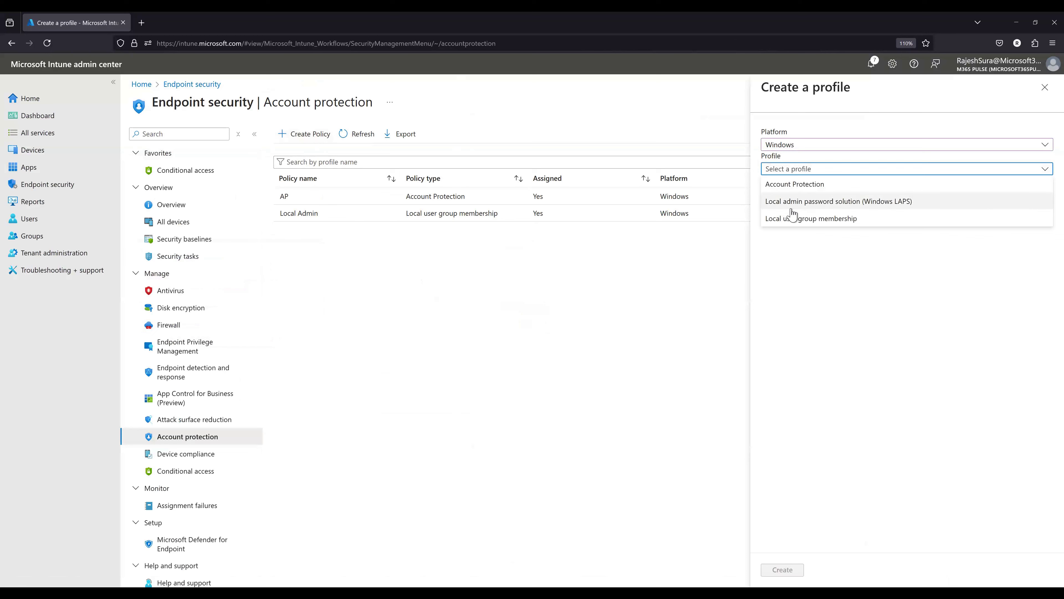
pyautogui.click(792, 219)
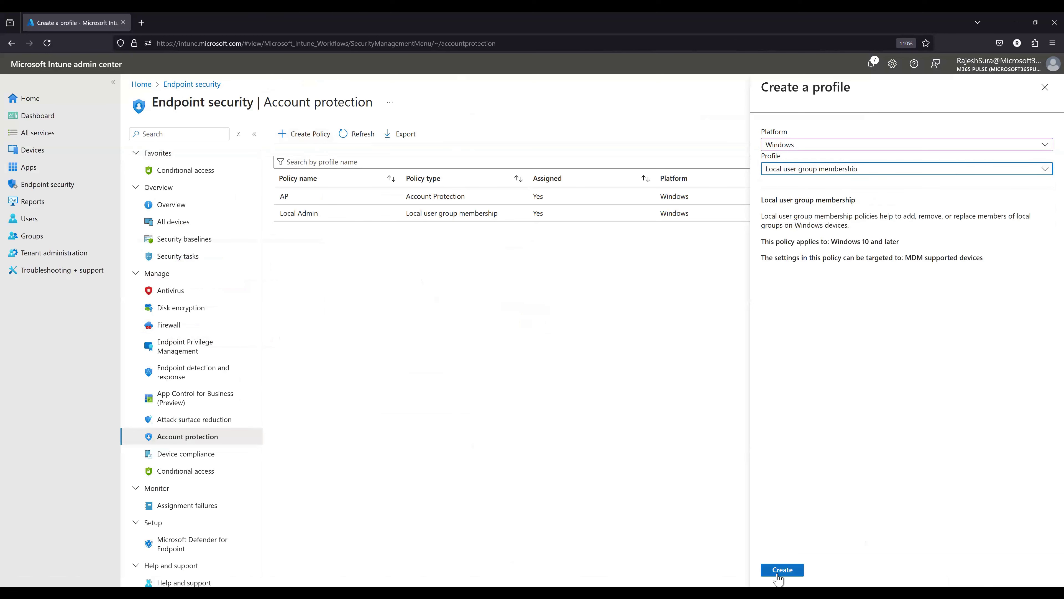
pyautogui.moveTo(765, 199); pyautogui.dragTo(855, 200)
pyautogui.click(780, 570)
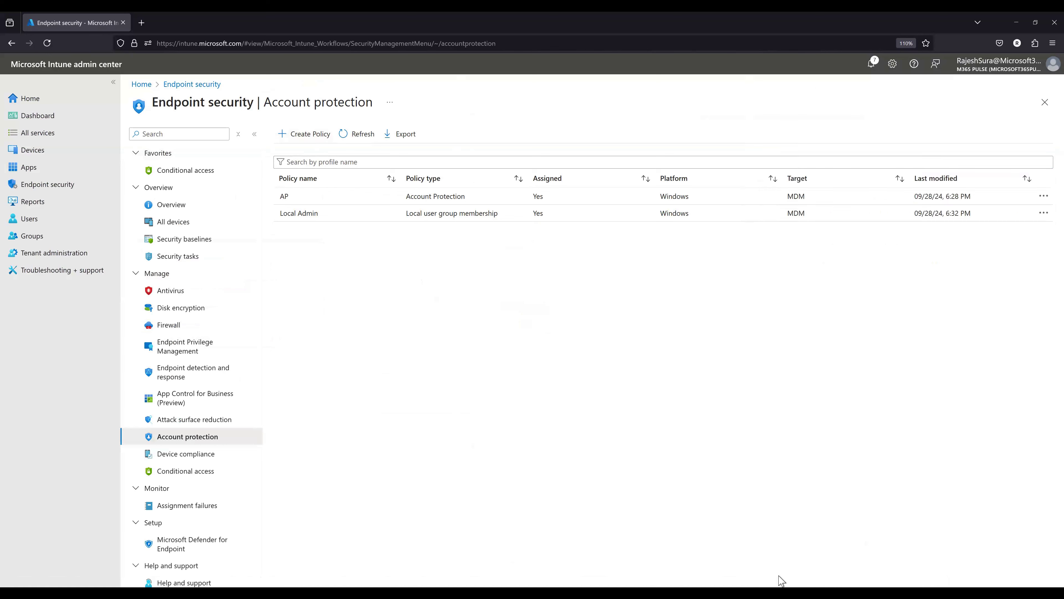
# - Name the new policy "Test" and proceed to its configuration settings
pyautogui.click(267, 180)
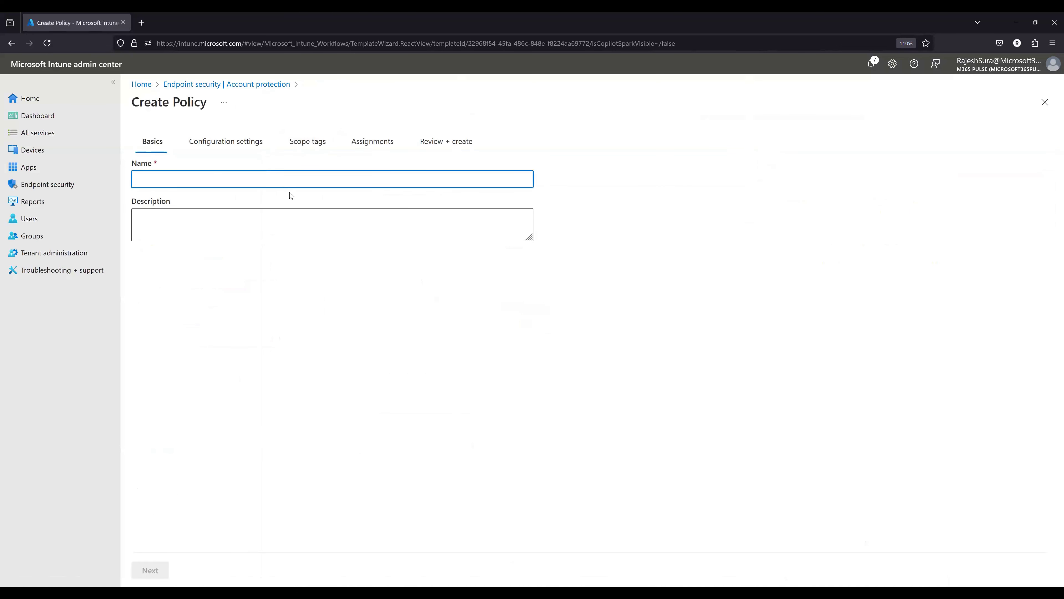
pyautogui.write('Test')
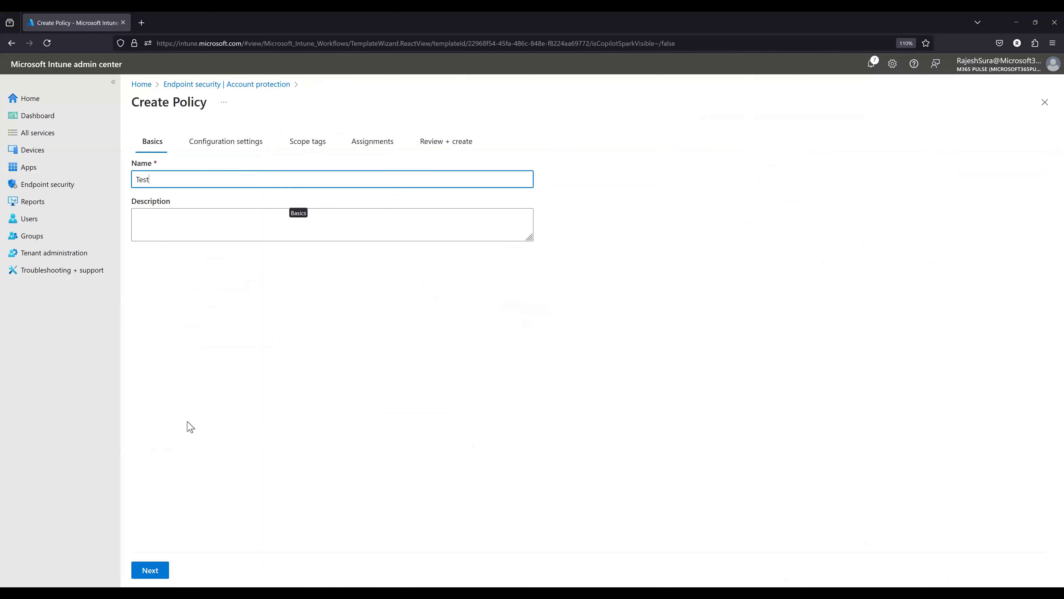
pyautogui.click(139, 571)
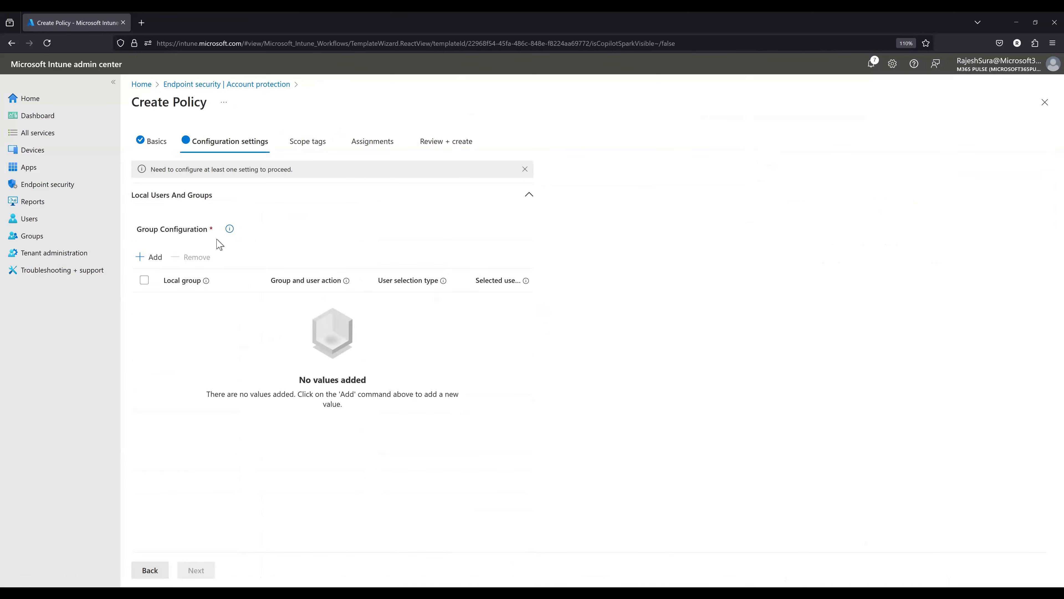
# - Add a group configuration with only Administrators chosen as the local group
pyautogui.click(149, 256)
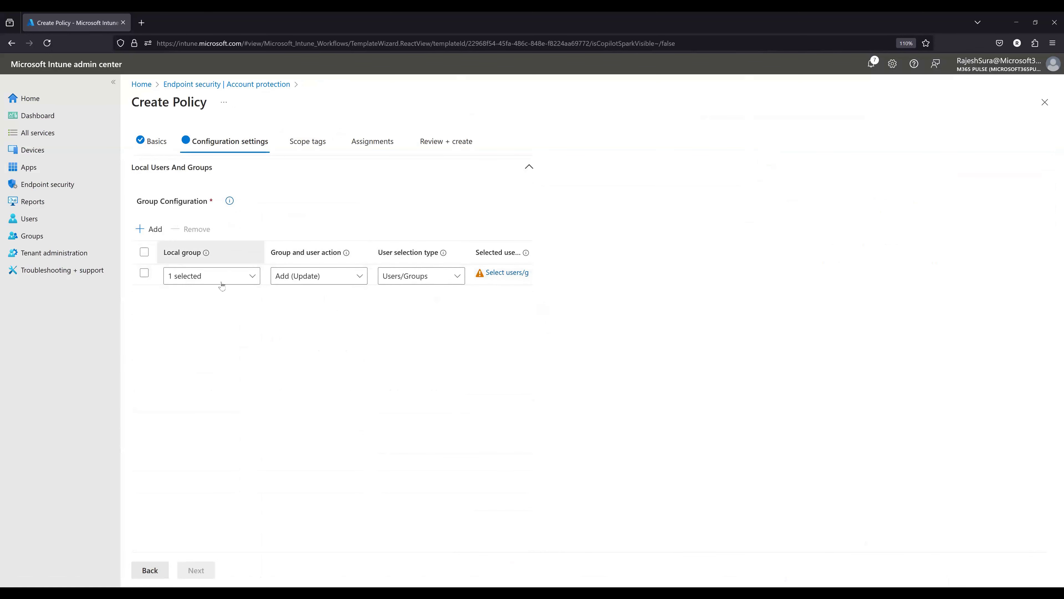
pyautogui.click(246, 276)
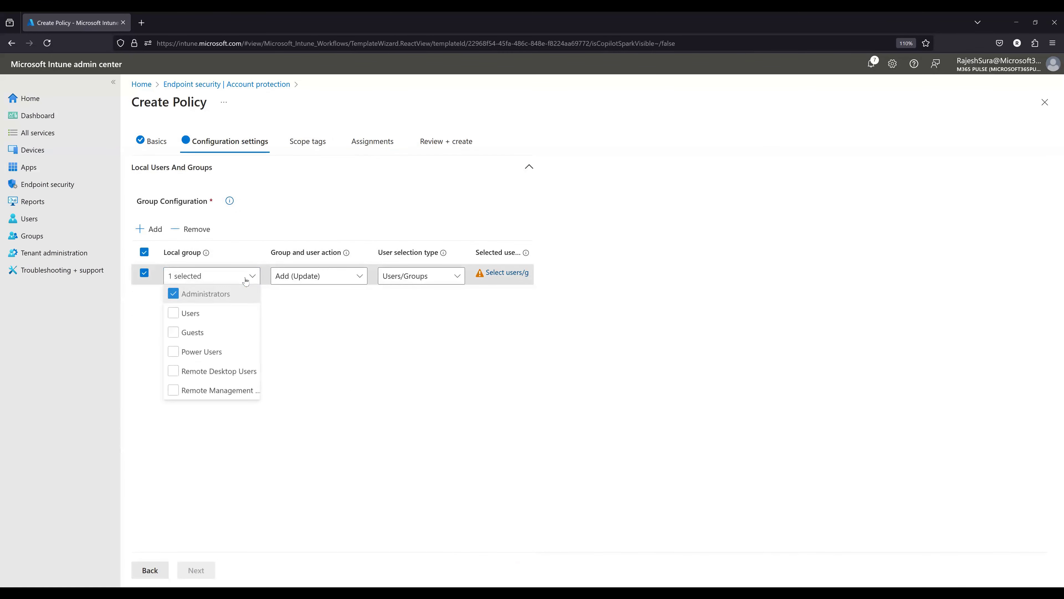
pyautogui.click(173, 296)
pyautogui.click(173, 314)
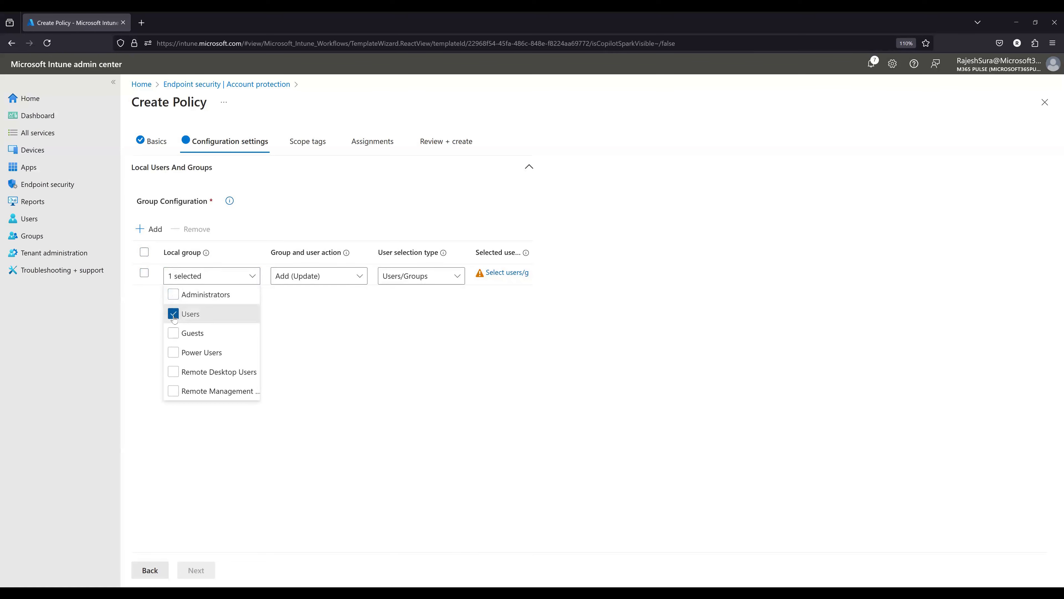
pyautogui.click(173, 315)
pyautogui.click(186, 390)
pyautogui.click(174, 294)
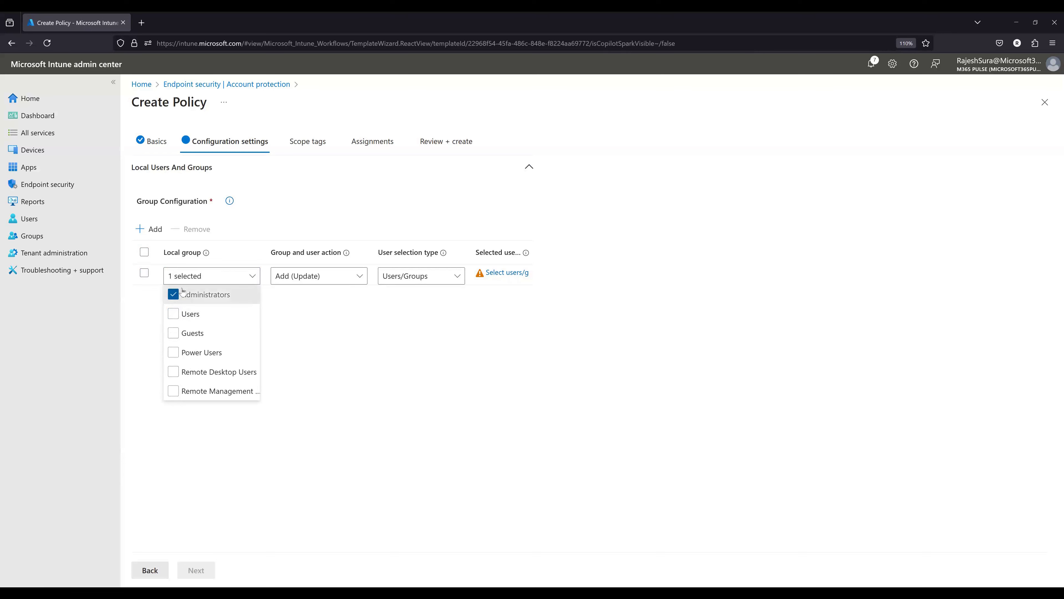
# - Set the group and user action to Remove (Update) and the user selection type to Users/Groups
pyautogui.click(341, 285)
pyautogui.click(306, 313)
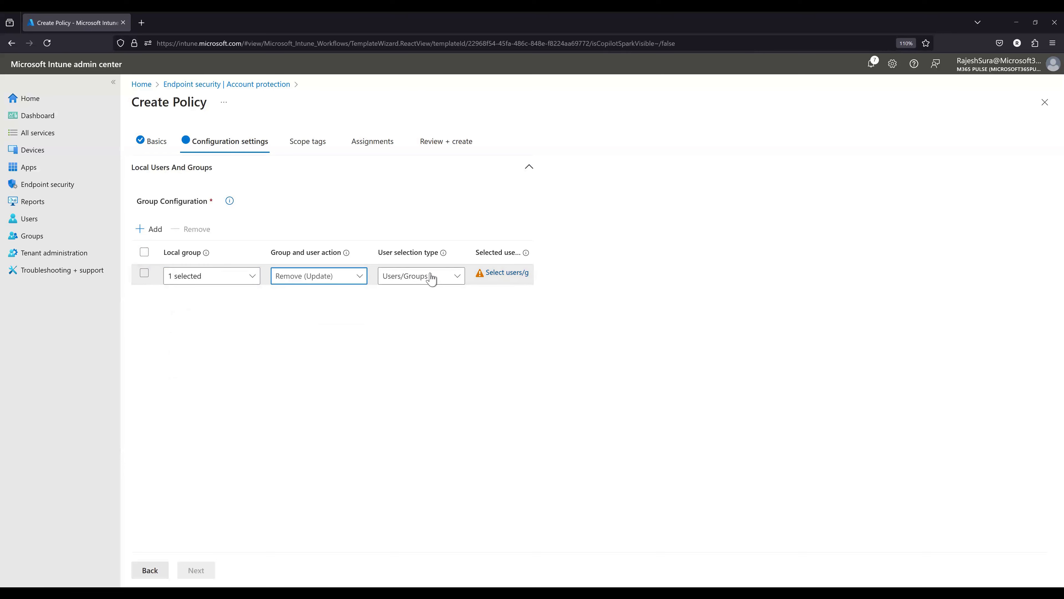
pyautogui.click(431, 278)
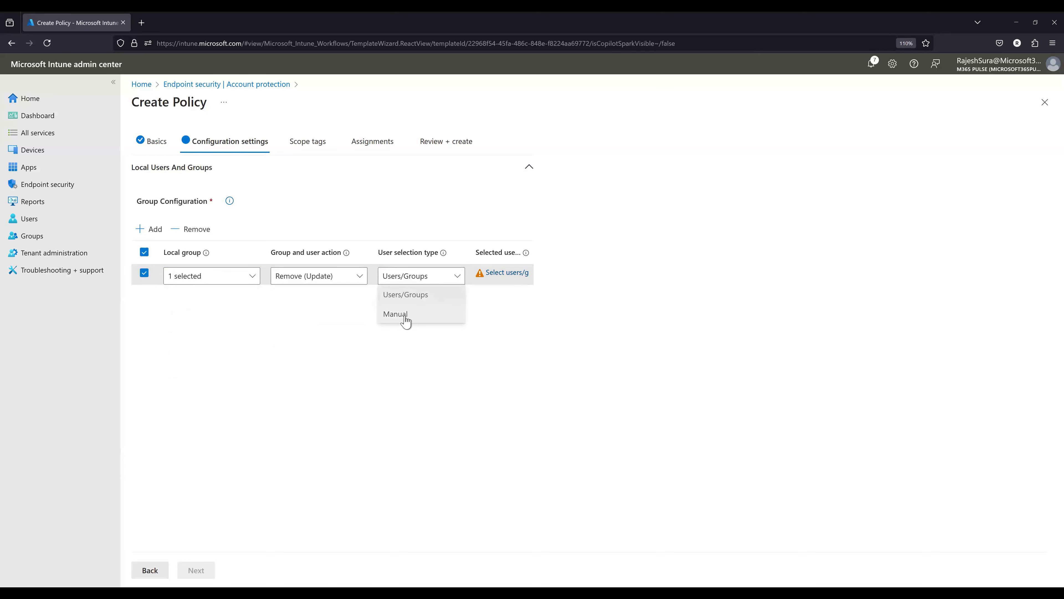
pyautogui.click(451, 287)
pyautogui.click(443, 279)
pyautogui.click(436, 313)
pyautogui.click(416, 277)
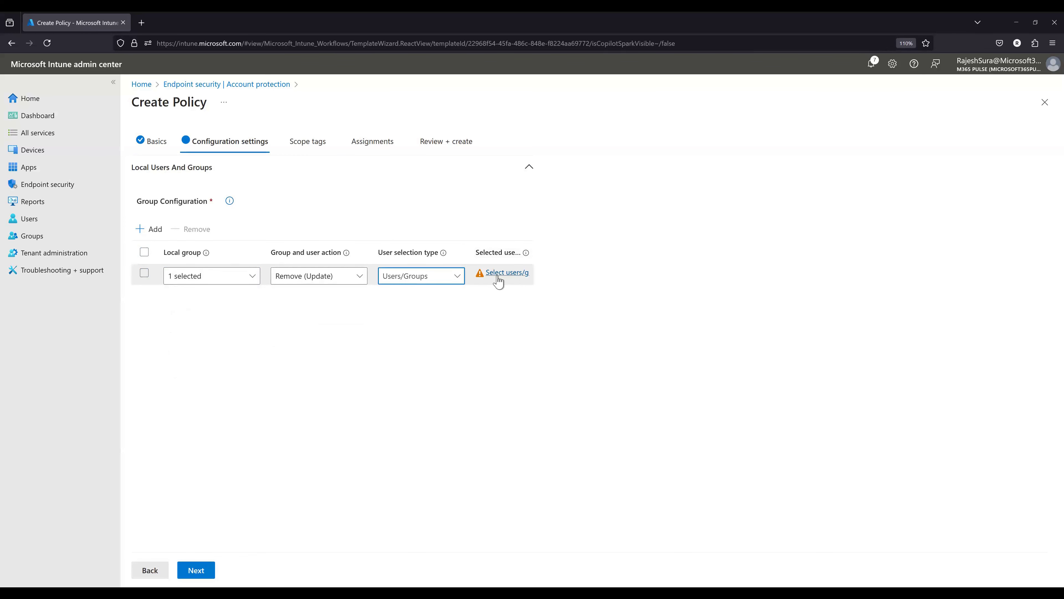
pyautogui.click(498, 275)
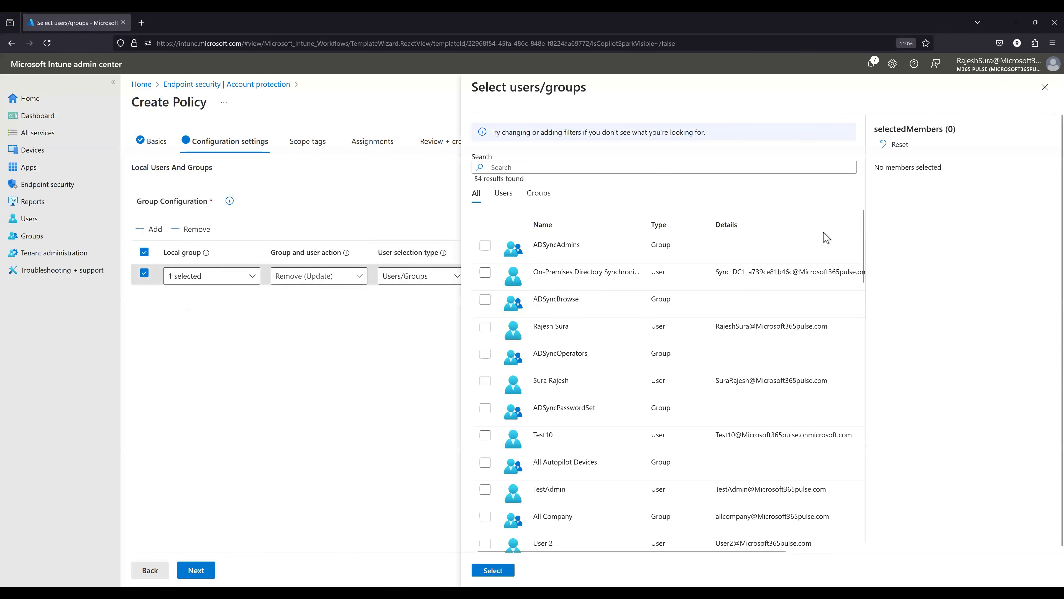
pyautogui.click(1045, 87)
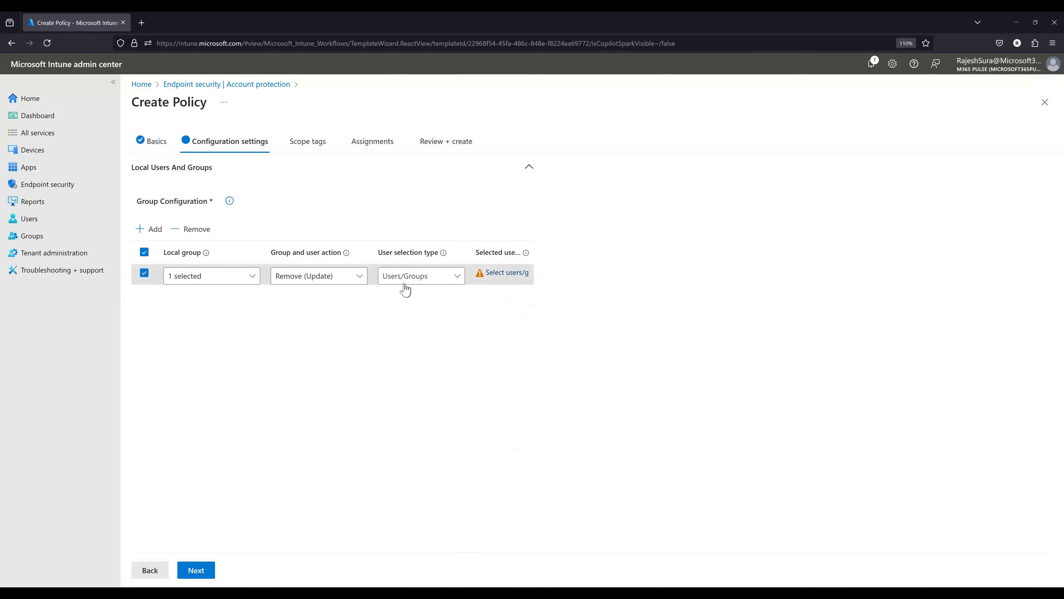
pyautogui.click(146, 229)
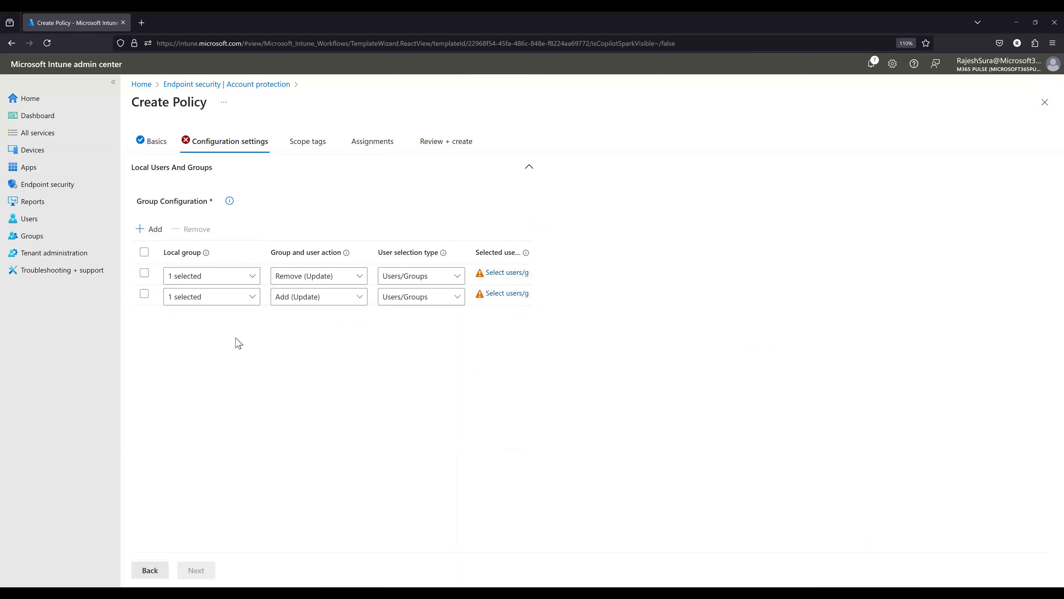
pyautogui.click(345, 298)
pyautogui.click(438, 330)
# - Abandon the unsaved Test policy and select the Local admin password solution (Windows LAPS) profile for a new Windows account protection policy
pyautogui.click(255, 84)
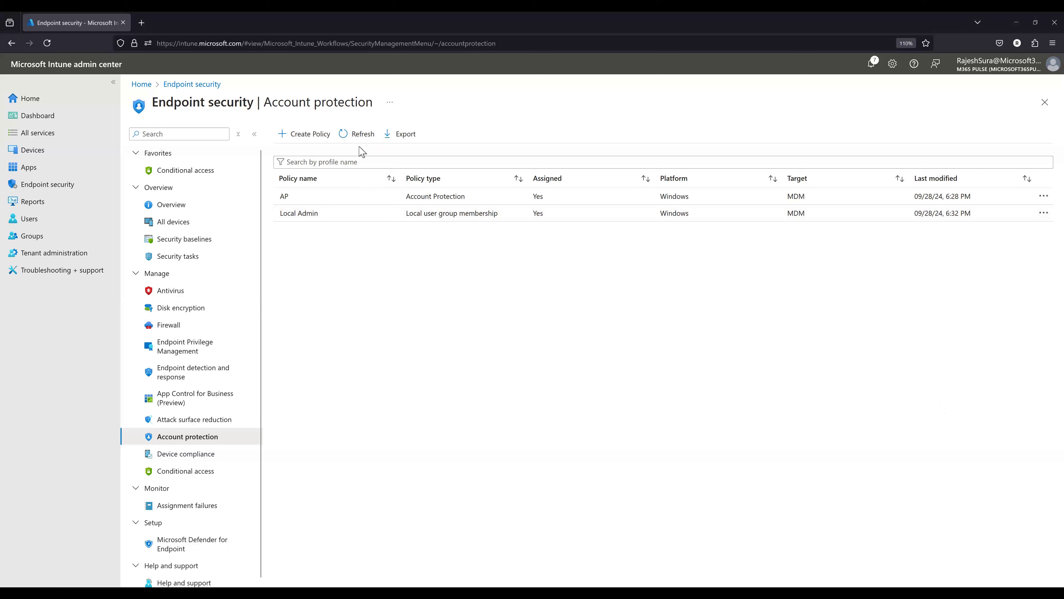
pyautogui.click(305, 133)
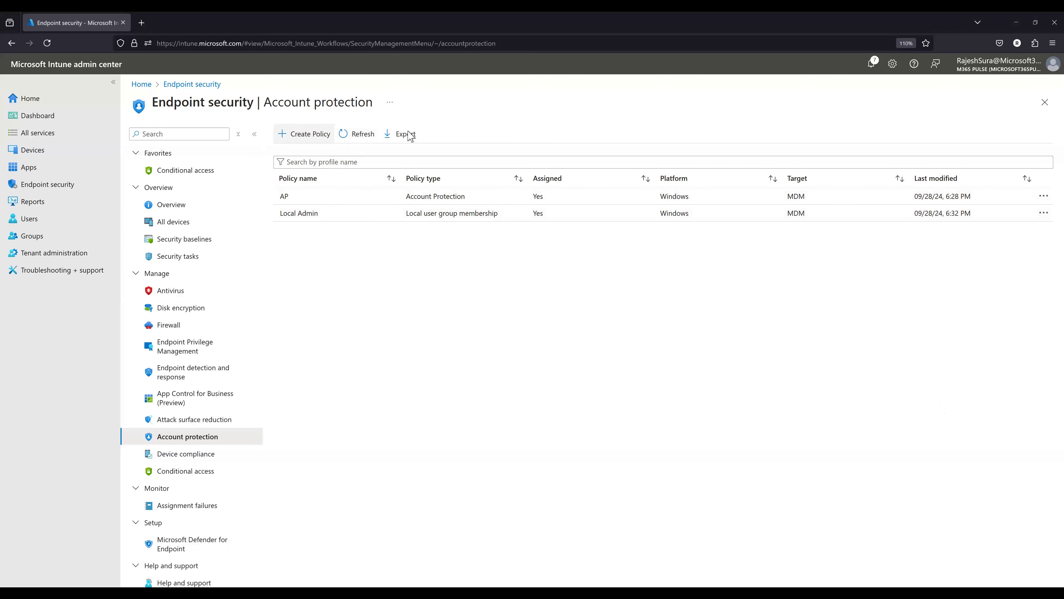
pyautogui.click(793, 144)
pyautogui.click(792, 157)
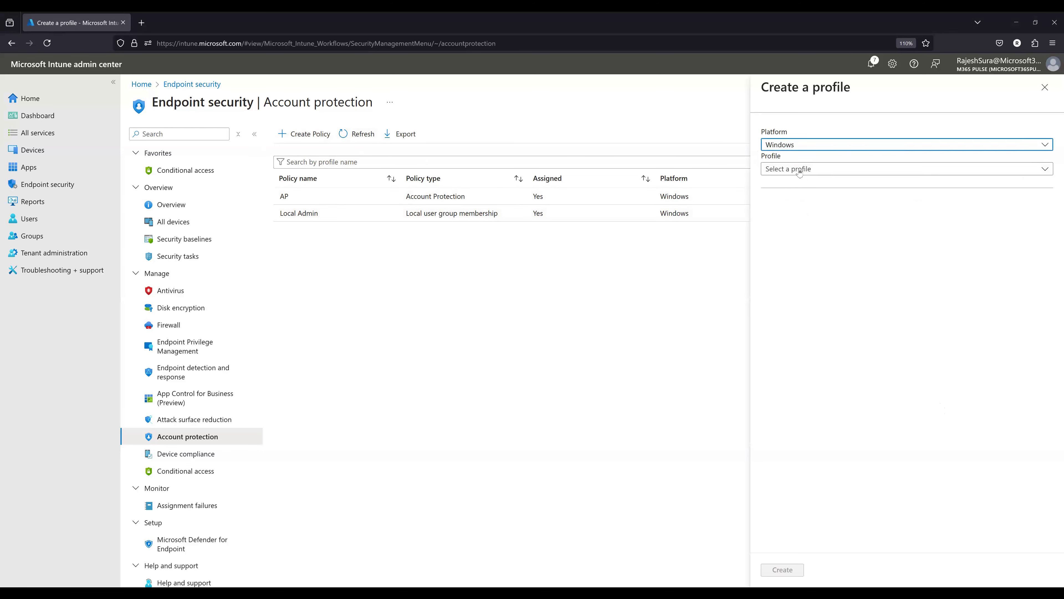
pyautogui.click(817, 169)
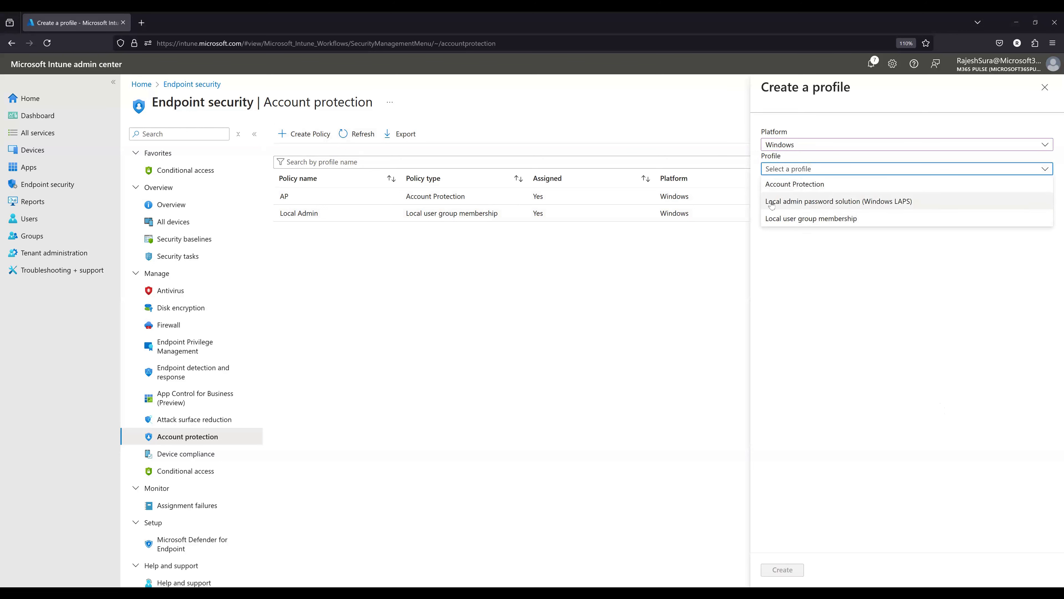
pyautogui.click(884, 205)
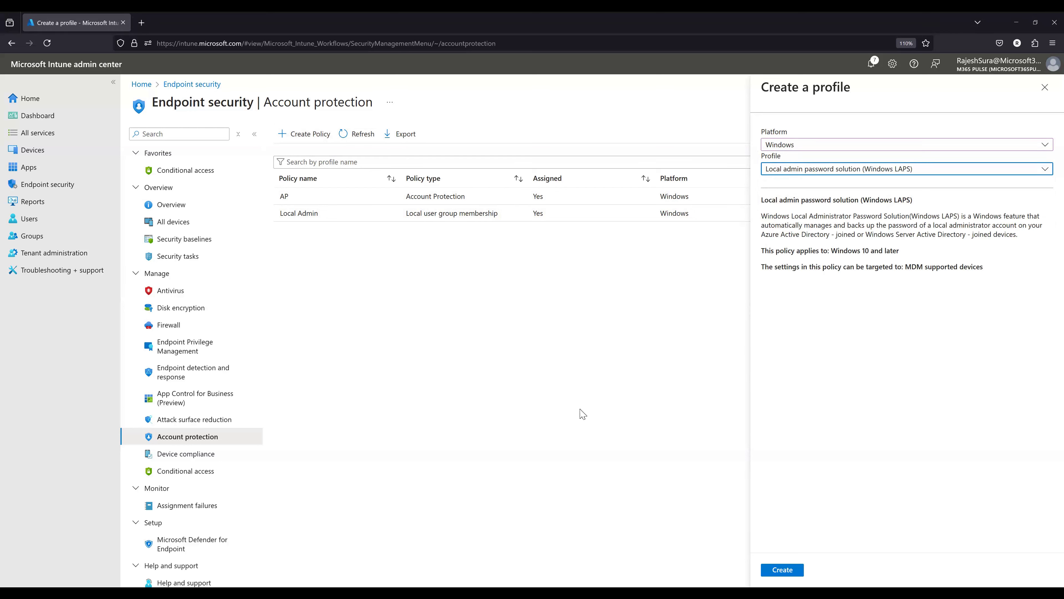
pyautogui.click(719, 126)
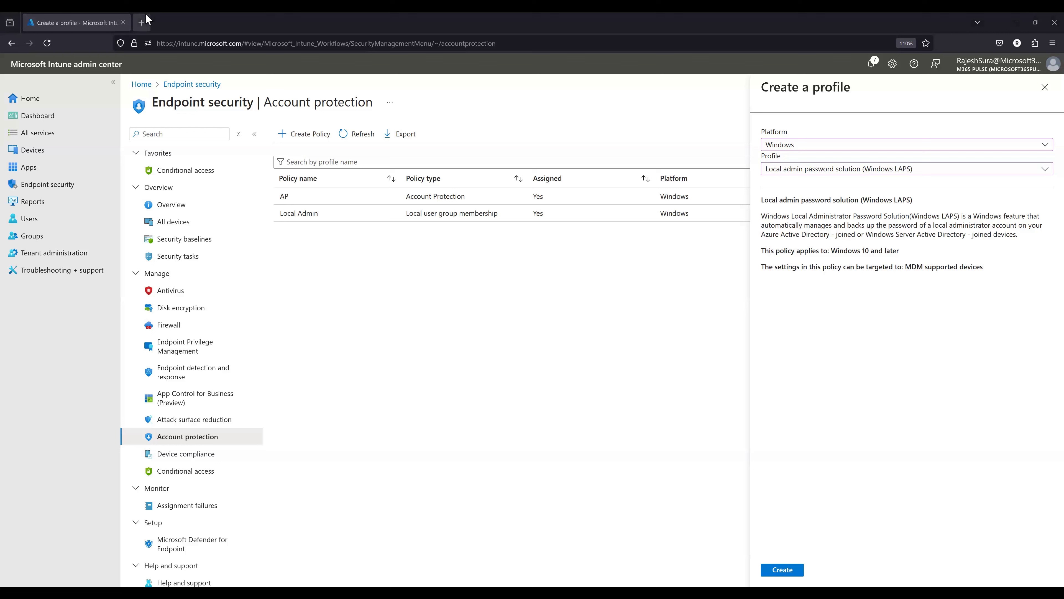
# - Switch to the Microsoft Entra admin center in a new browser tab and open its list of all devices
pyautogui.hotkey('ctrl', 't')
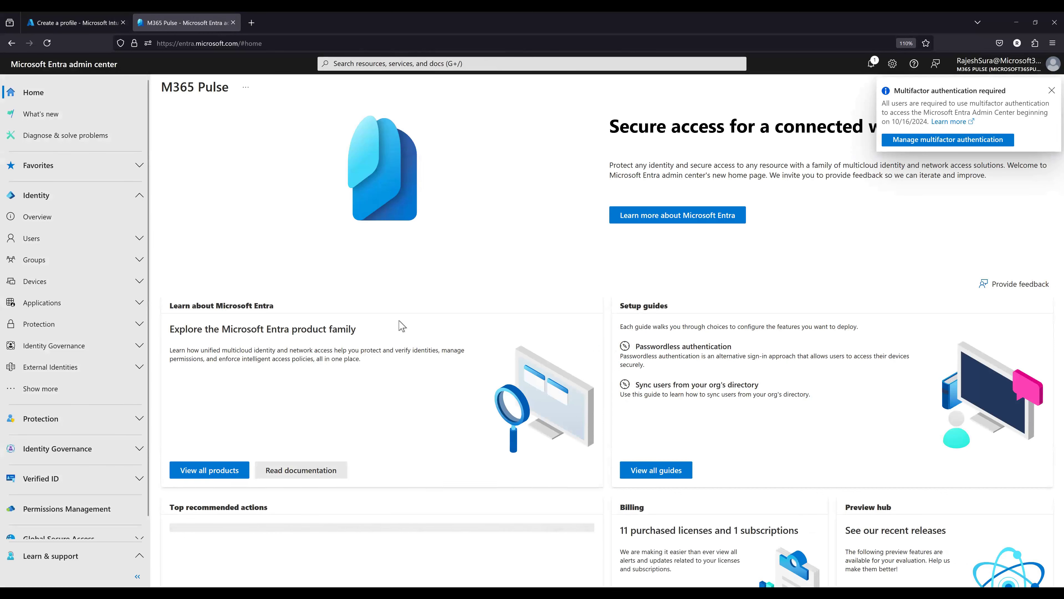
pyautogui.click(46, 247)
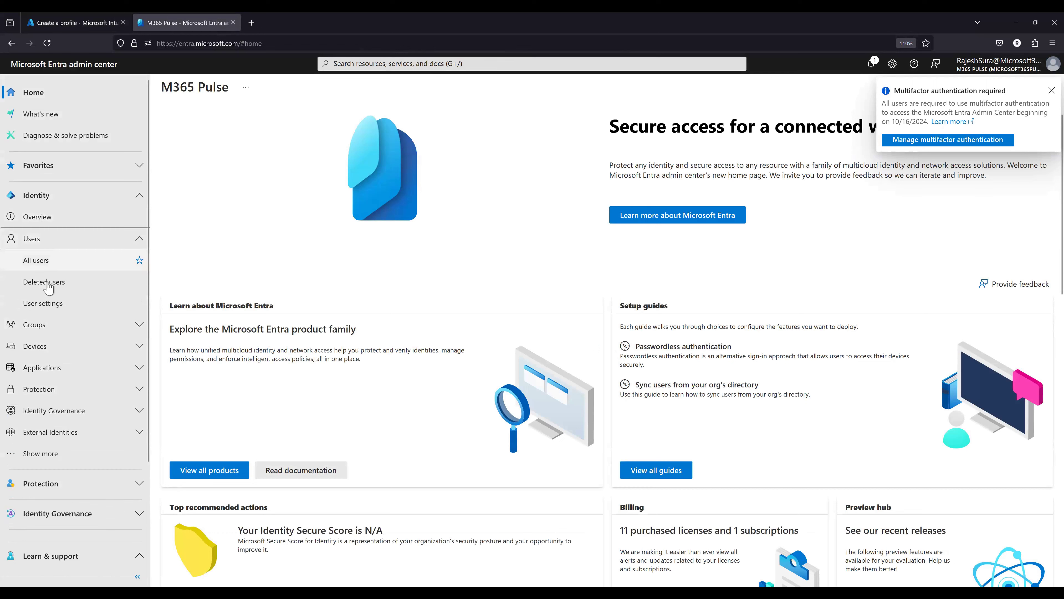
pyautogui.click(40, 346)
pyautogui.click(39, 389)
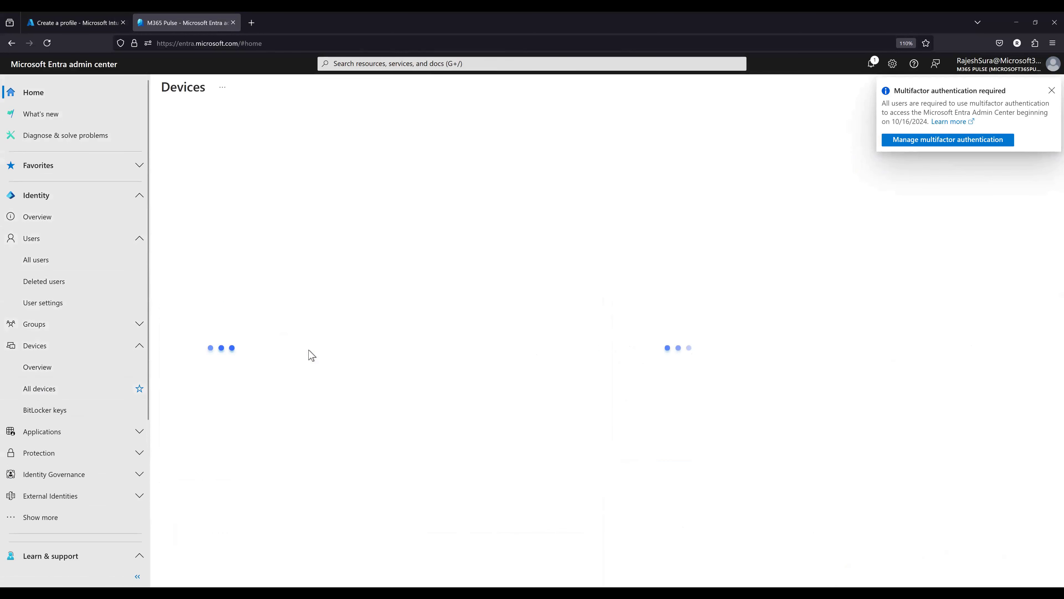
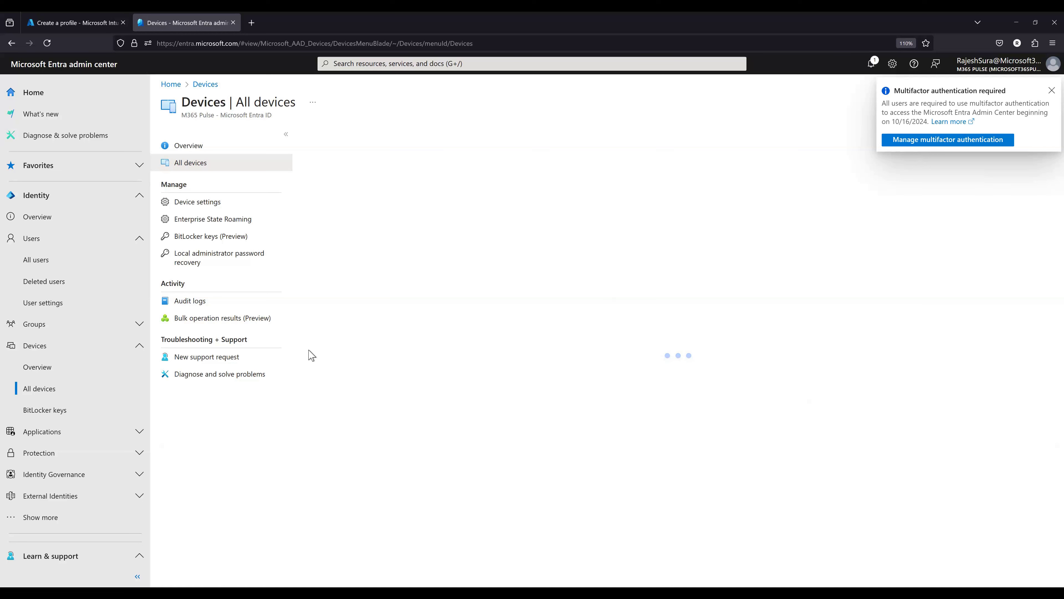
# - Open the Entra device settings and review the local administrator settings, especially the one for registering users during Microsoft Entra join
pyautogui.click(193, 202)
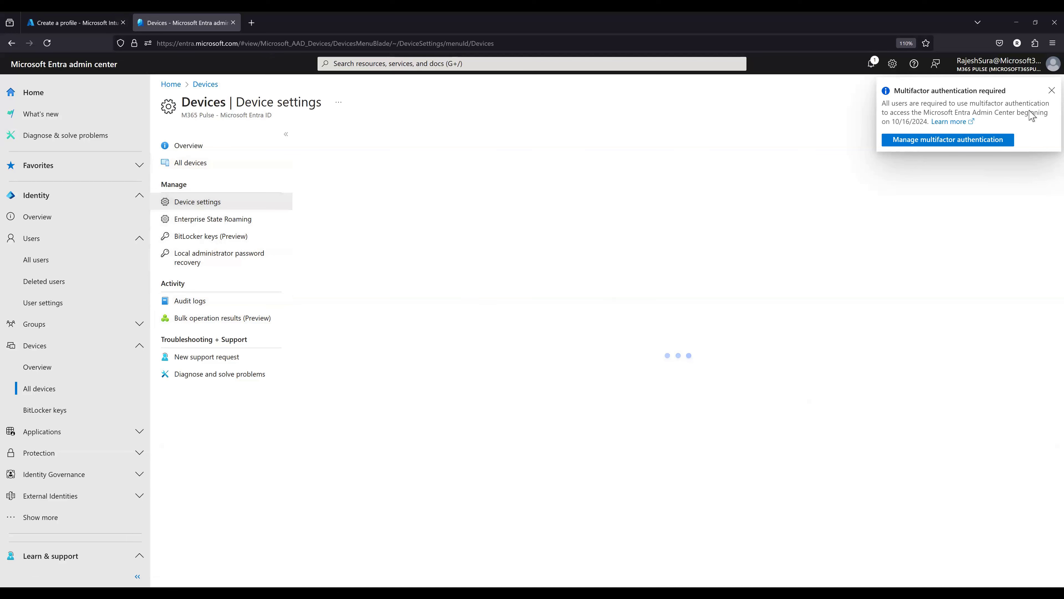
pyautogui.click(1051, 91)
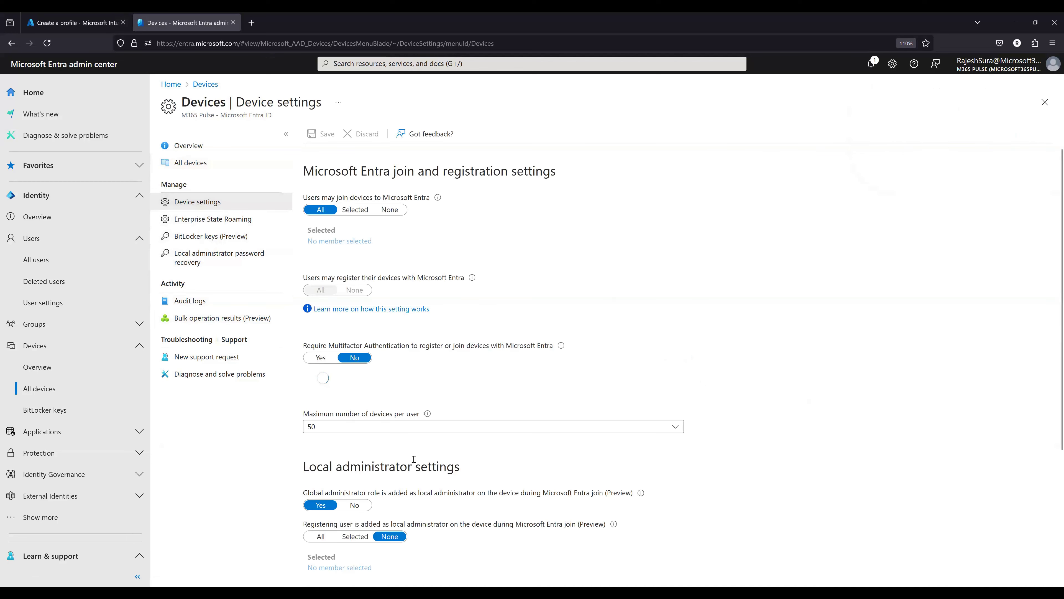
pyautogui.scroll(-4, 349, 475)
pyautogui.moveTo(304, 285); pyautogui.dragTo(486, 286)
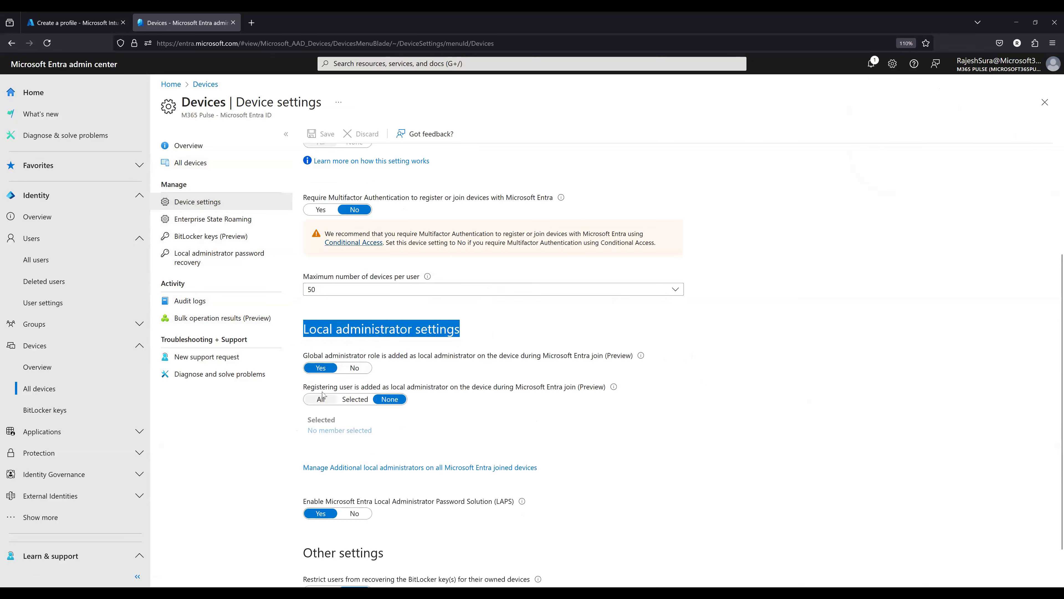
pyautogui.moveTo(317, 387); pyautogui.dragTo(575, 392)
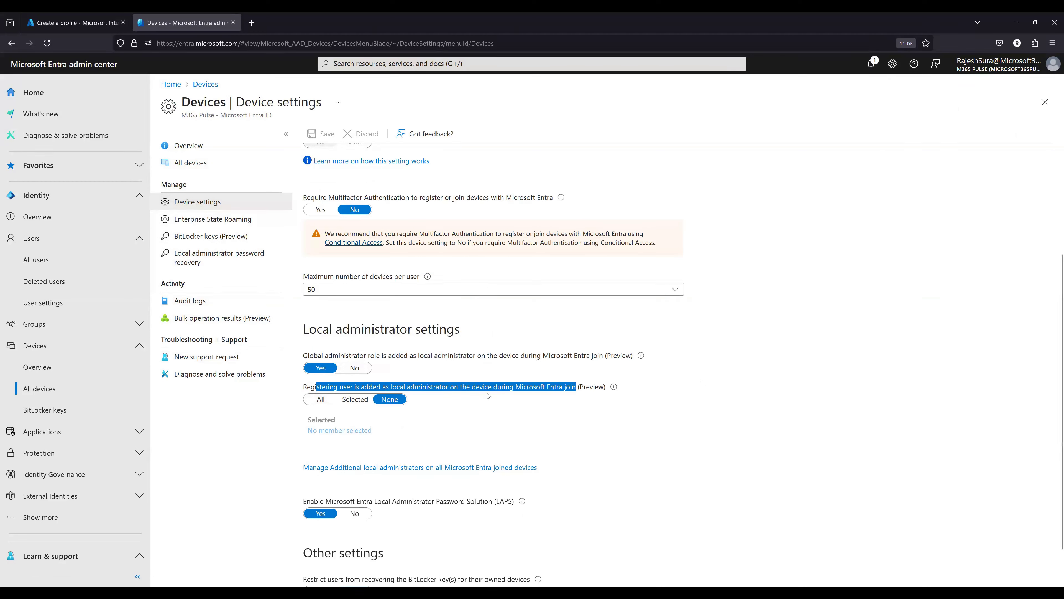
# - Set registering users as local administrators during Microsoft Entra join to Selected and start adding members
pyautogui.click(353, 400)
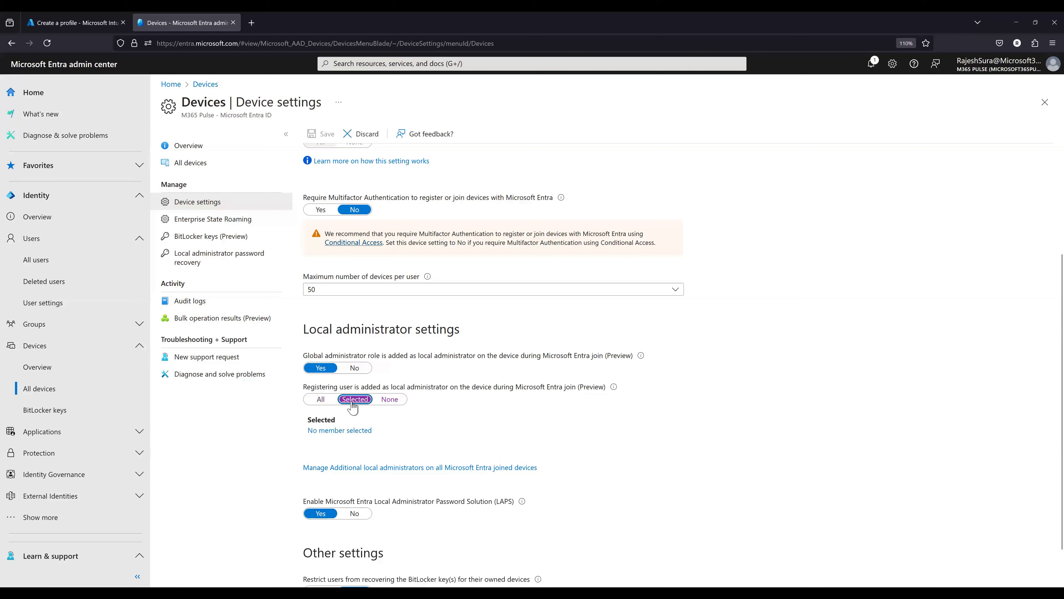
pyautogui.click(342, 431)
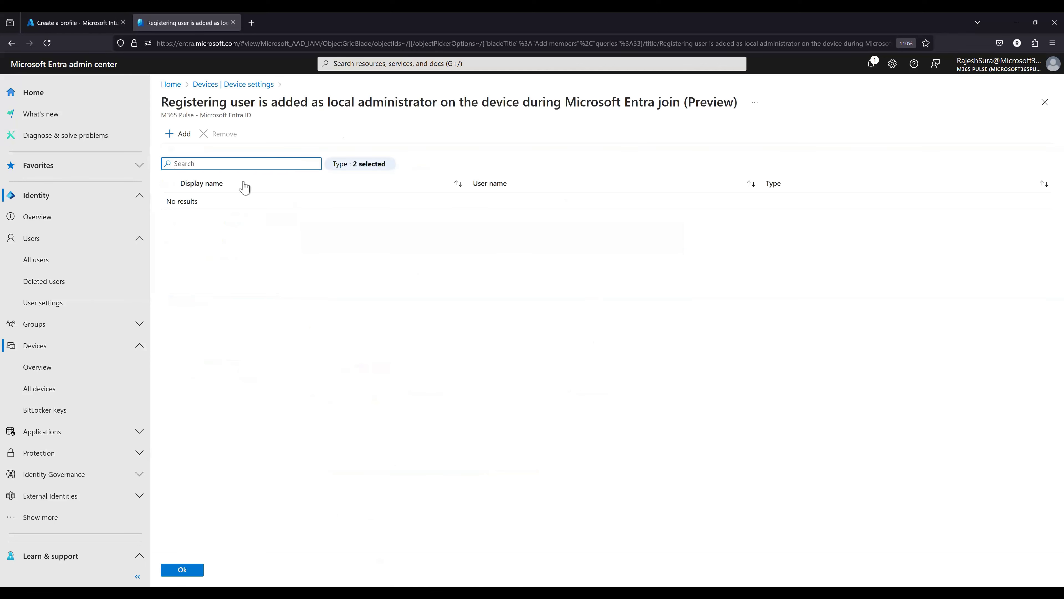
pyautogui.click(179, 134)
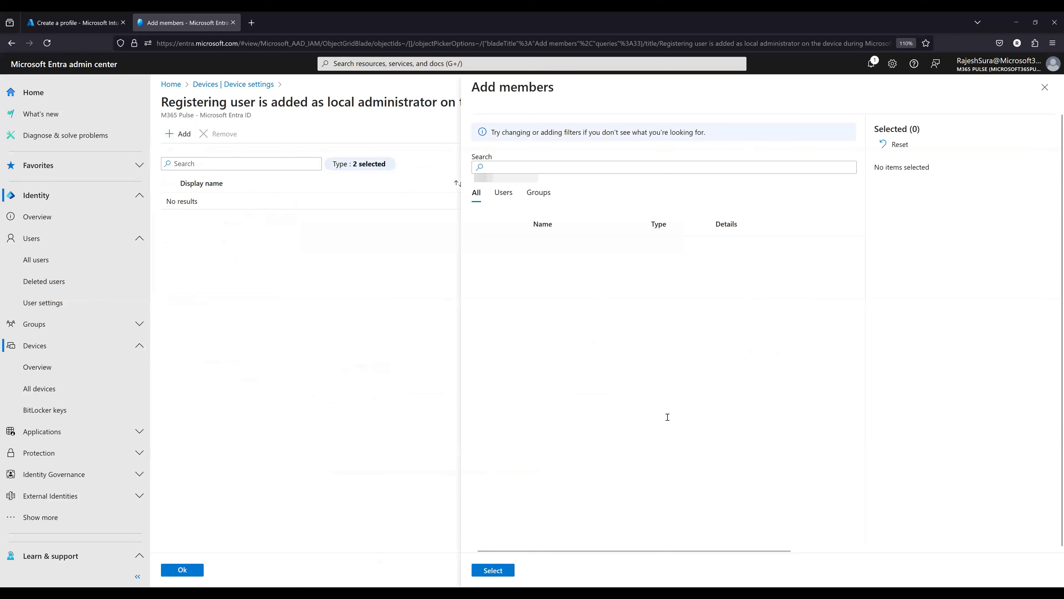
# - Choose User 2 from the users and groups as the only selected member and confirm the member list
pyautogui.scroll(-10, 631, 456)
pyautogui.scroll(-5, 631, 456)
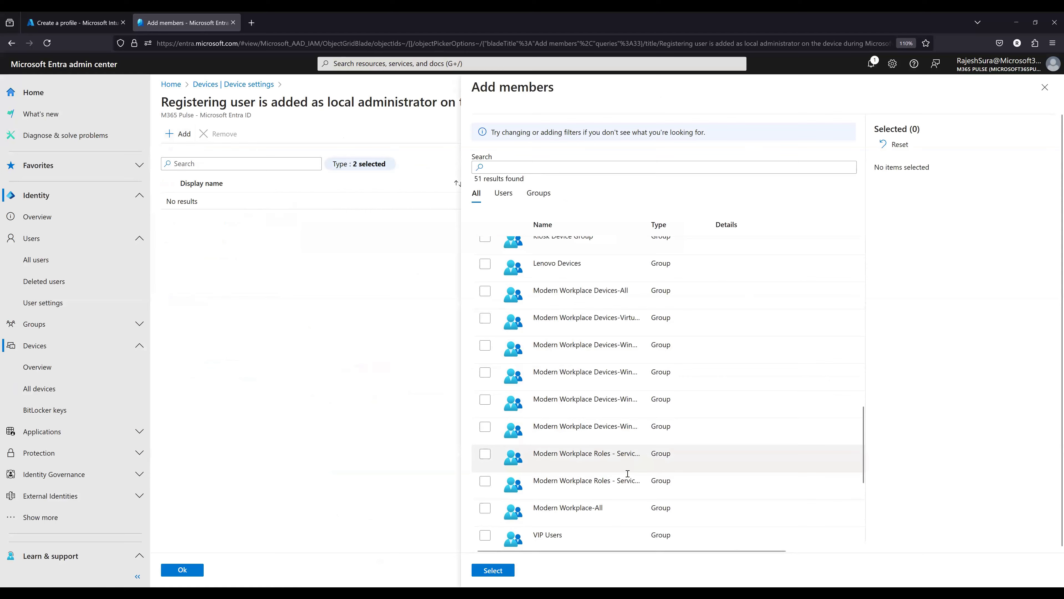
pyautogui.scroll(-5, 627, 473)
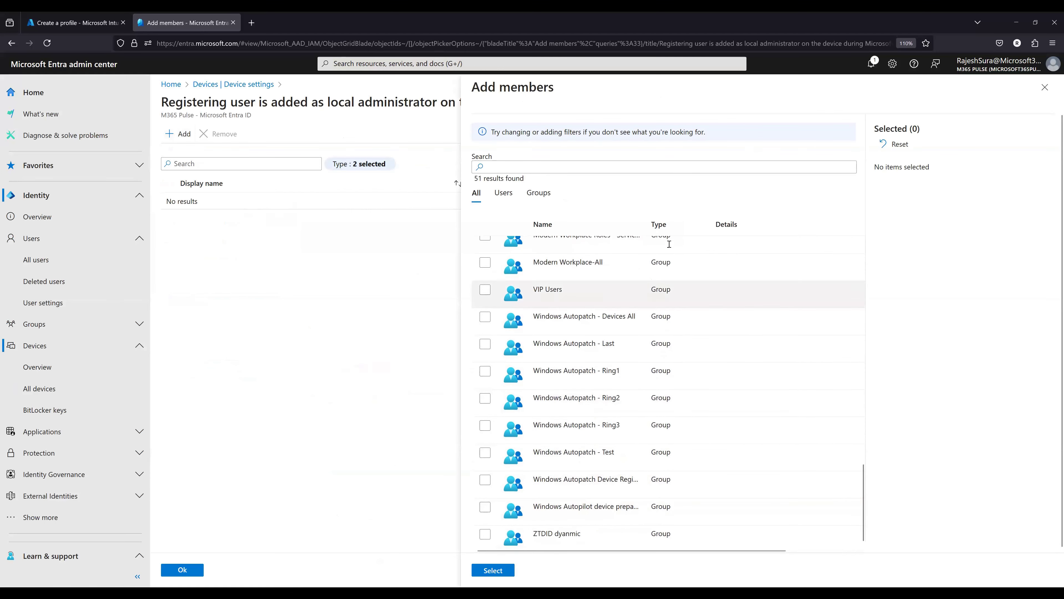
pyautogui.scroll(10, 703, 403)
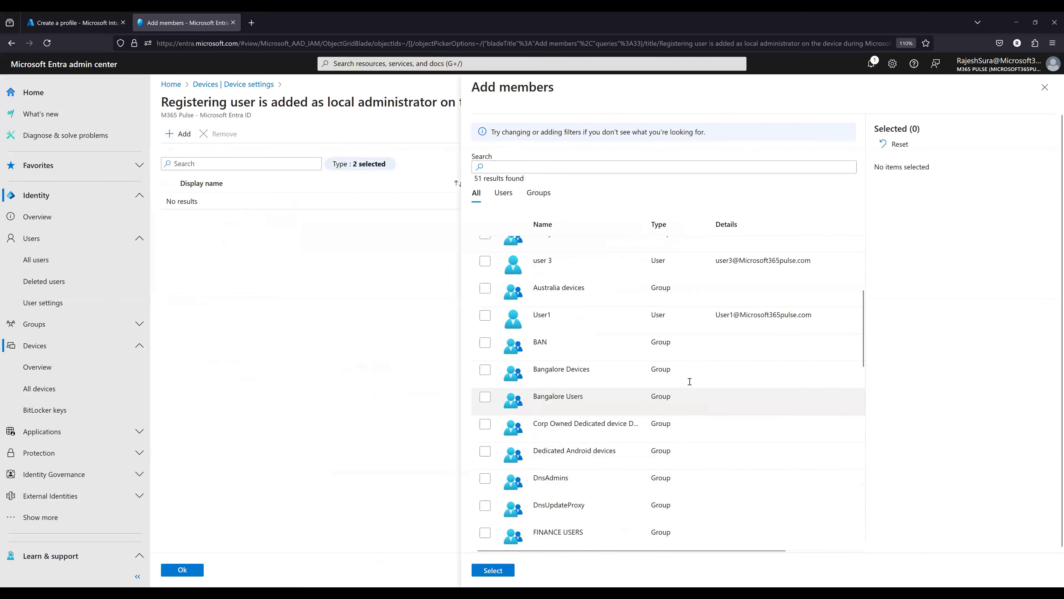
pyautogui.scroll(4, 689, 381)
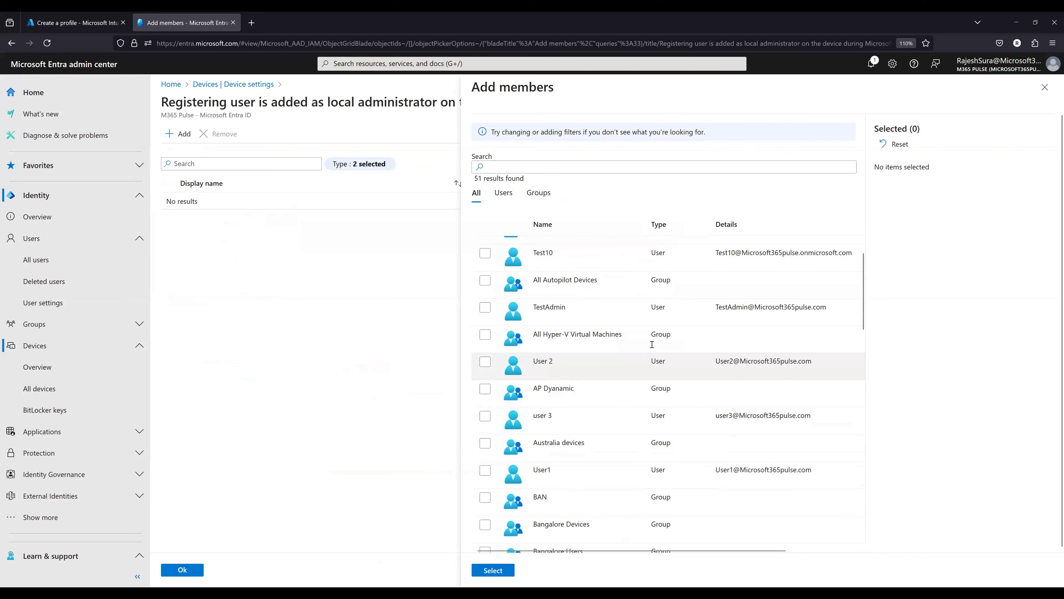
pyautogui.scroll(3, 652, 344)
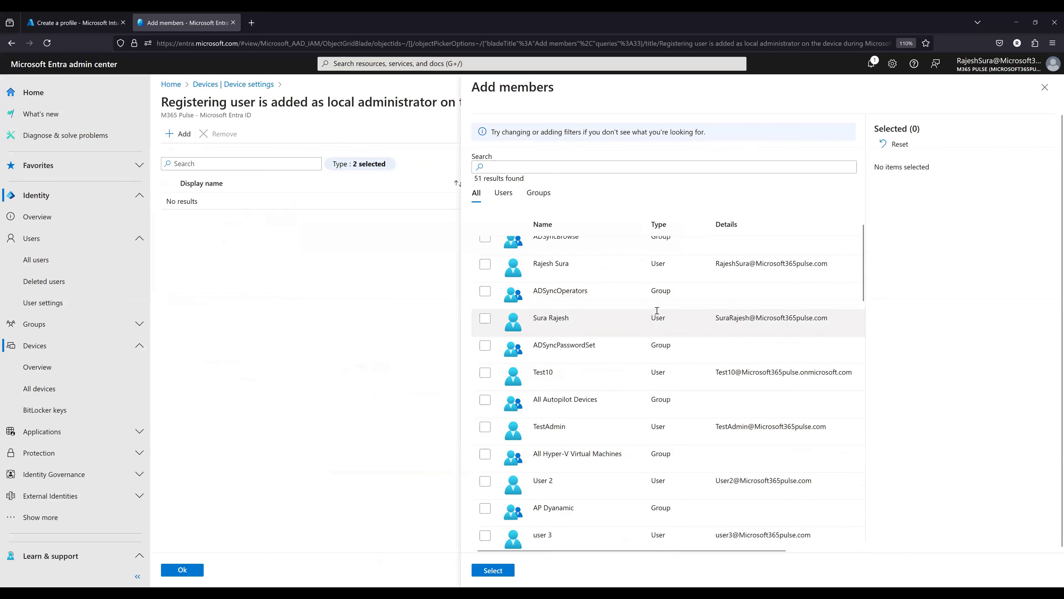
pyautogui.scroll(2, 657, 310)
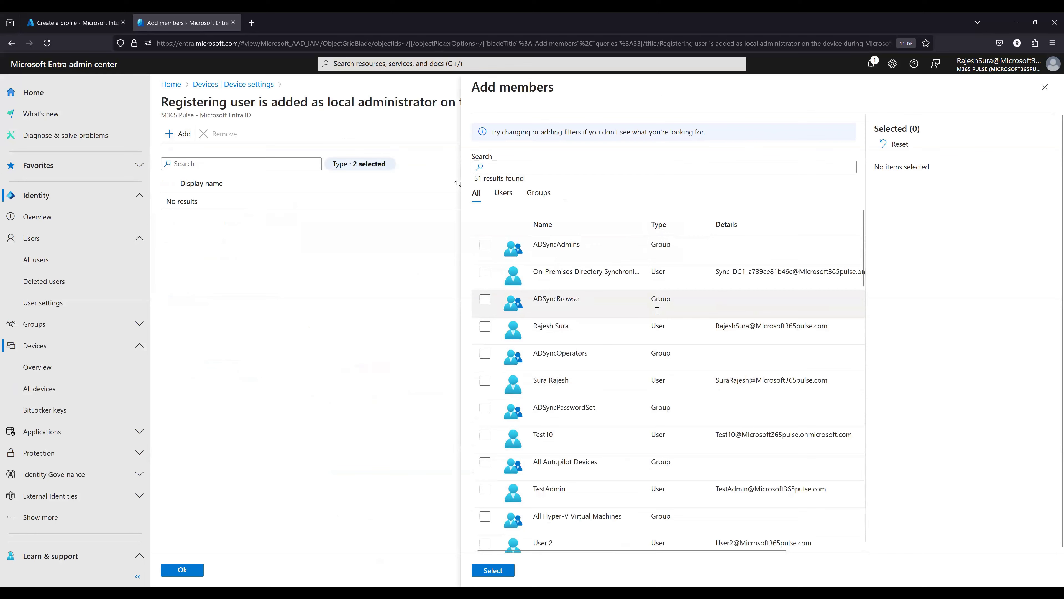
pyautogui.scroll(-3, 657, 310)
pyautogui.scroll(2, 657, 310)
pyautogui.scroll(-9, 657, 311)
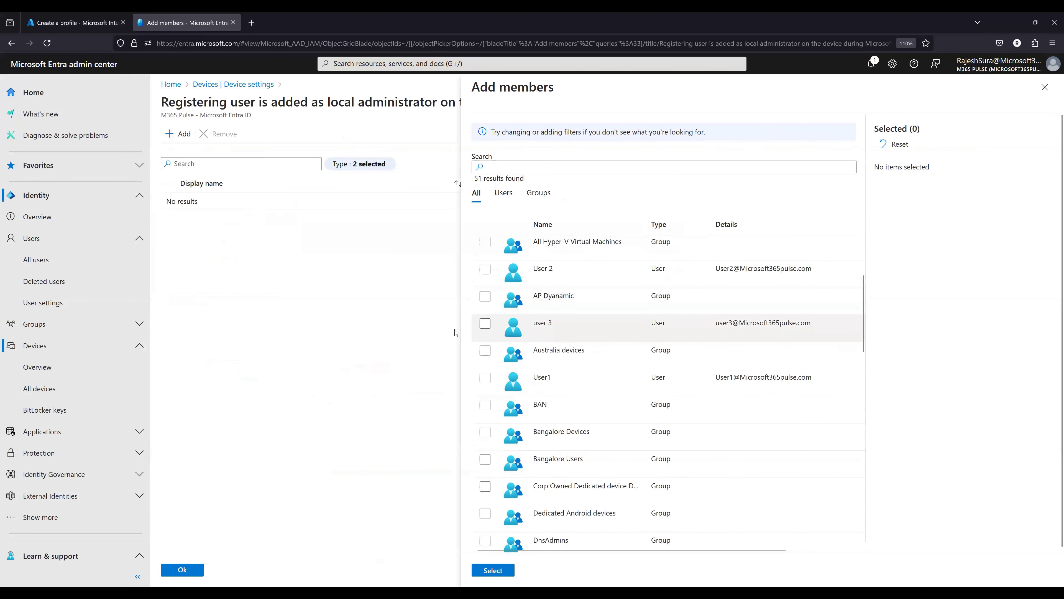
pyautogui.click(485, 323)
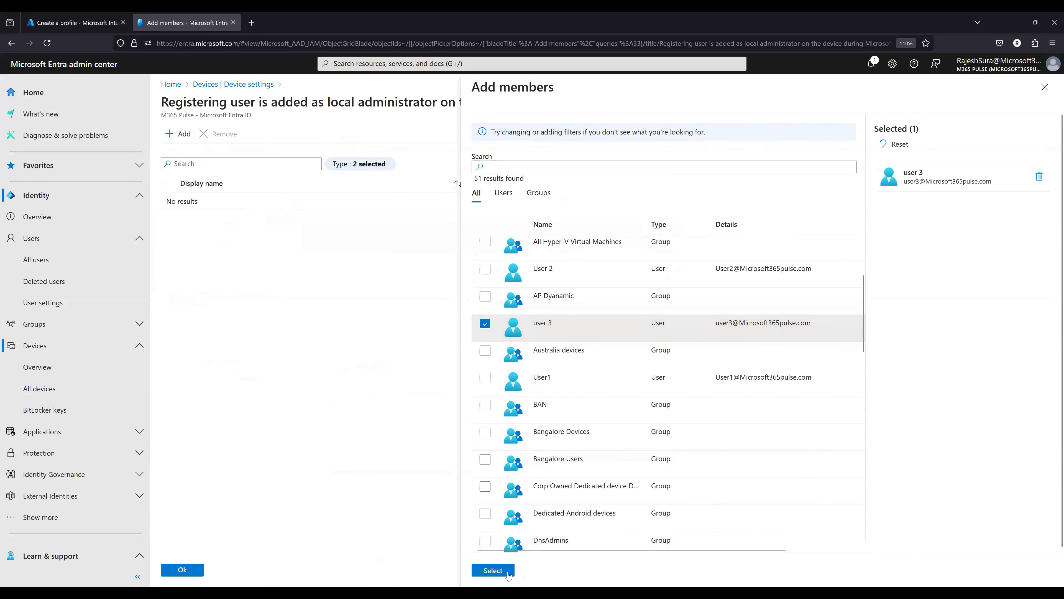
pyautogui.click(493, 272)
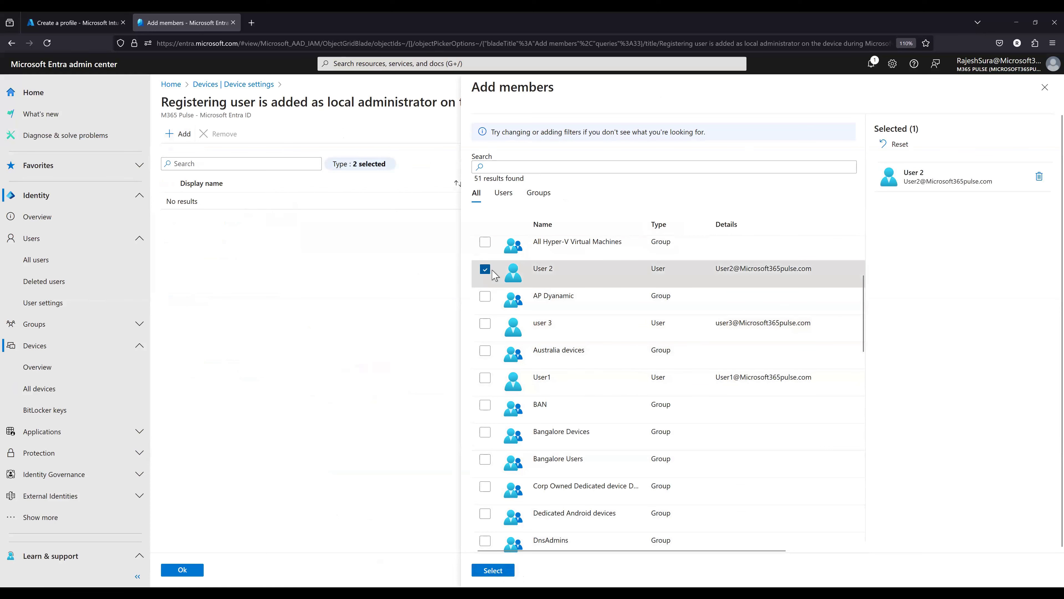
pyautogui.click(499, 571)
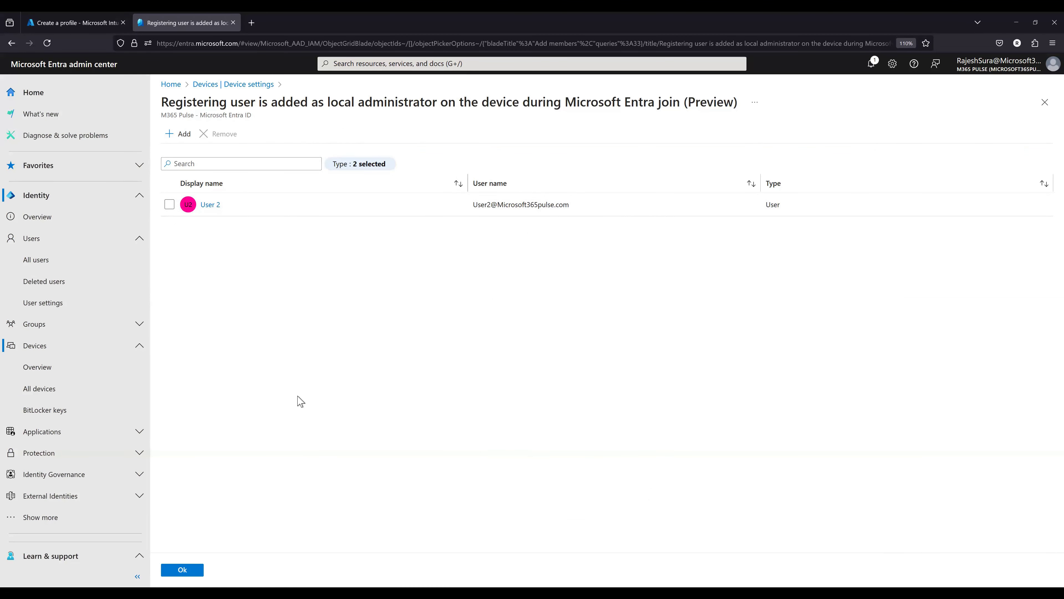
pyautogui.click(187, 576)
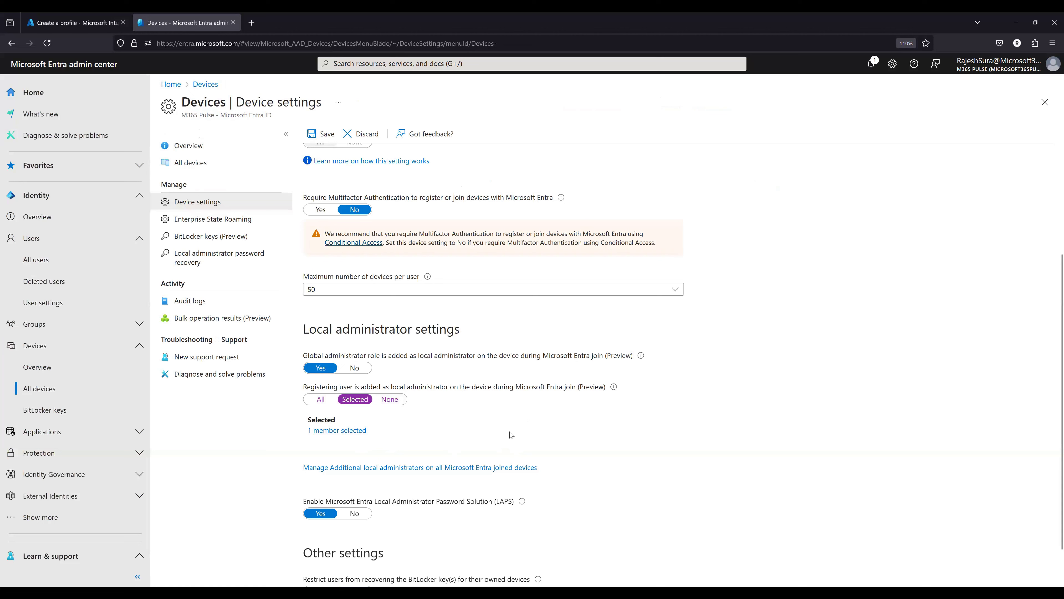
# - Review the selected member list for the registering user setting, return to the device settings and save them
pyautogui.scroll(-1, 352, 445)
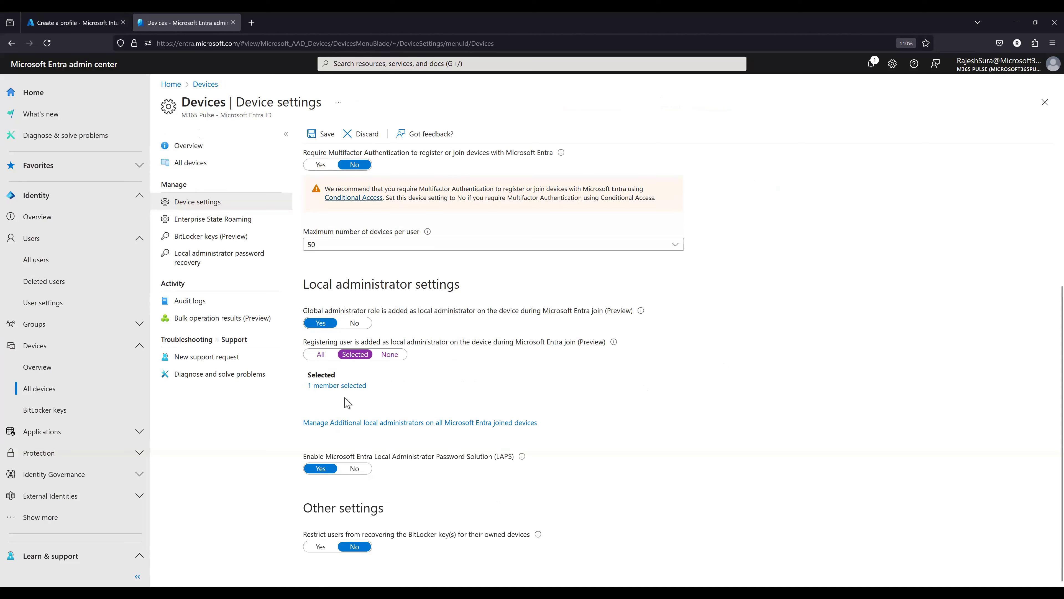
pyautogui.click(331, 386)
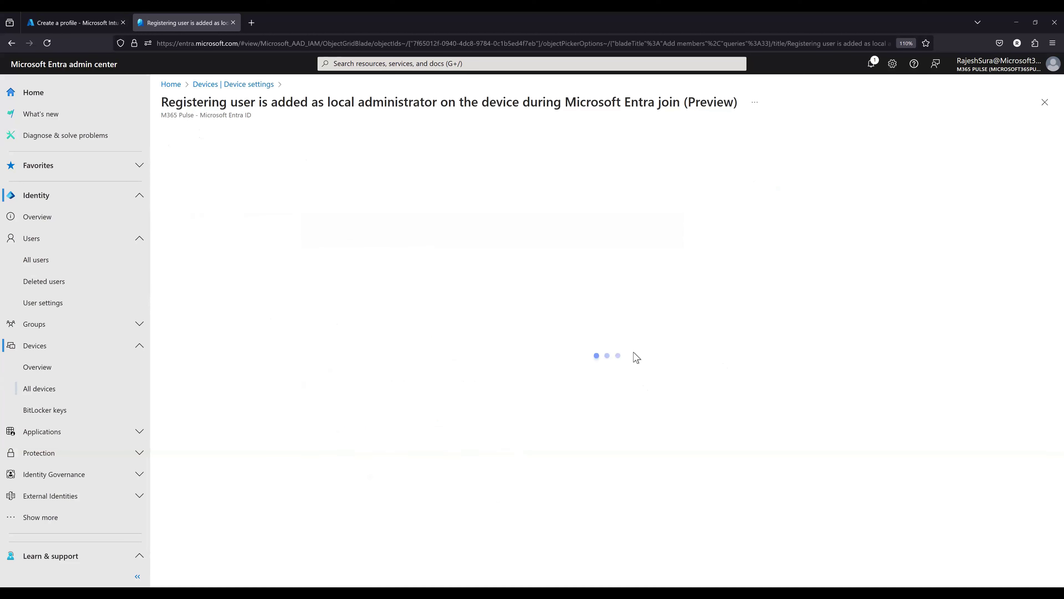
pyautogui.click(256, 85)
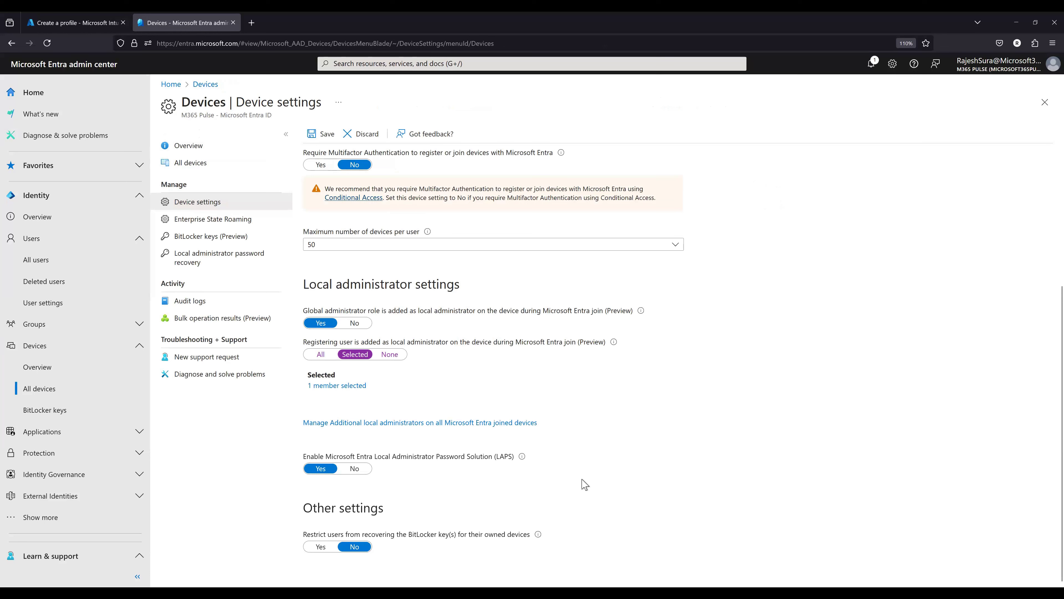
pyautogui.click(323, 135)
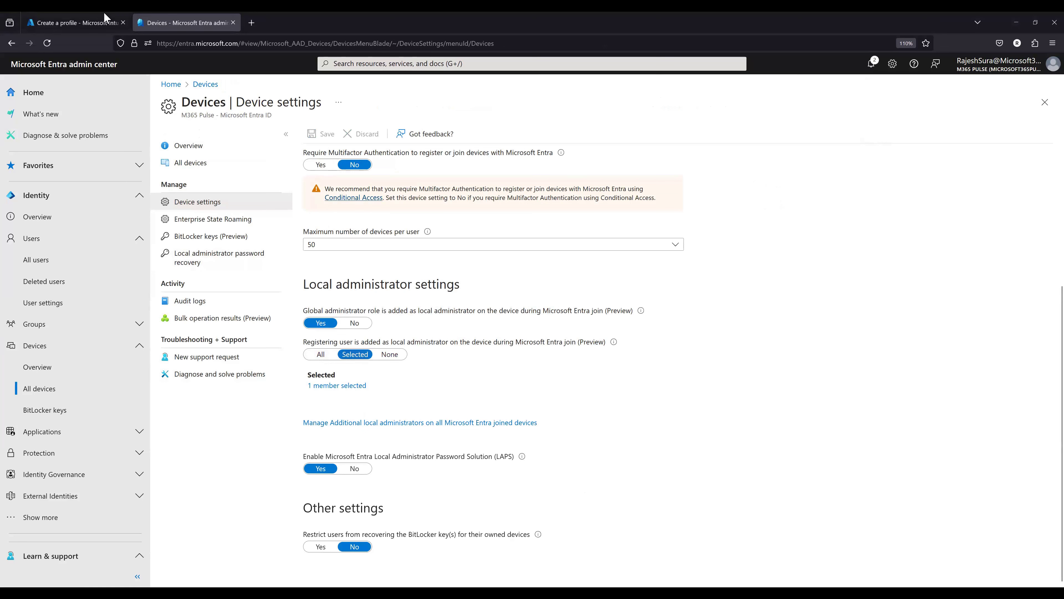
# - Switch back to the Intune admin center, create the Windows LAPS profile, name it LAPS Policy and proceed to its configuration settings
pyautogui.hotkey('ctrl', 'Tab')
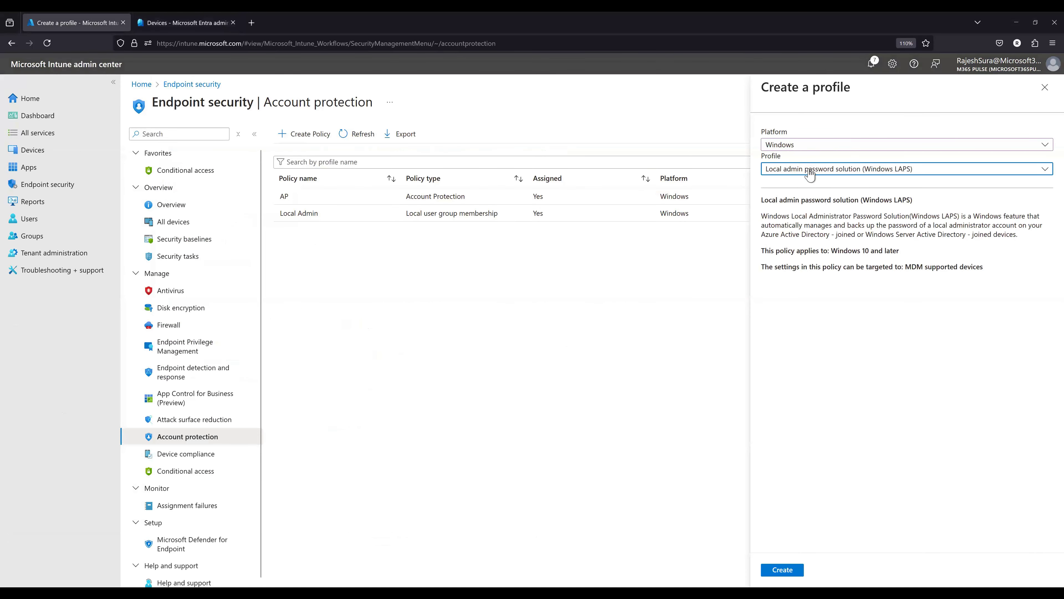
pyautogui.click(787, 567)
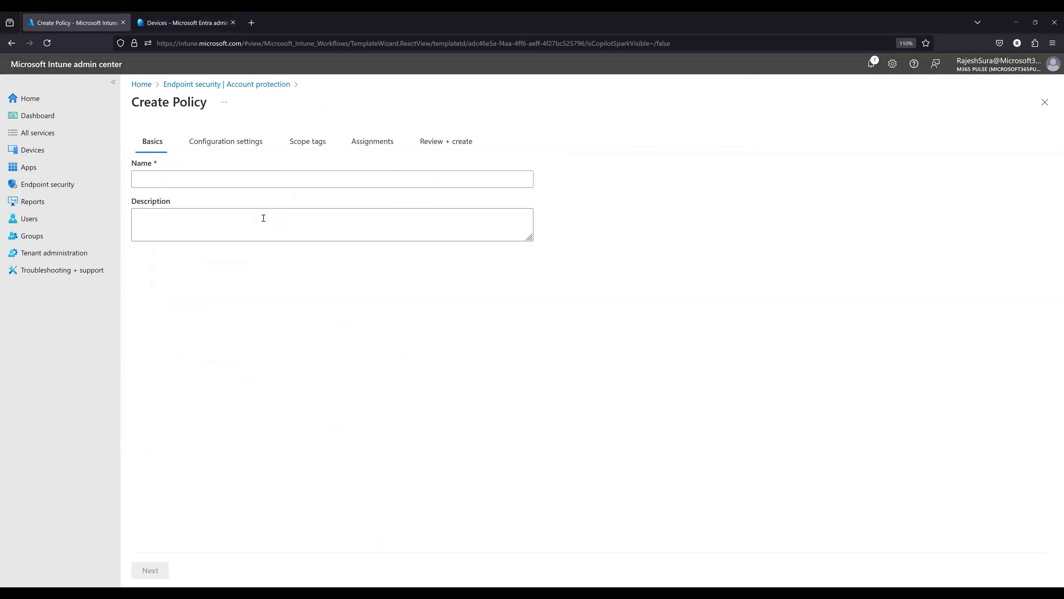
pyautogui.click(263, 186)
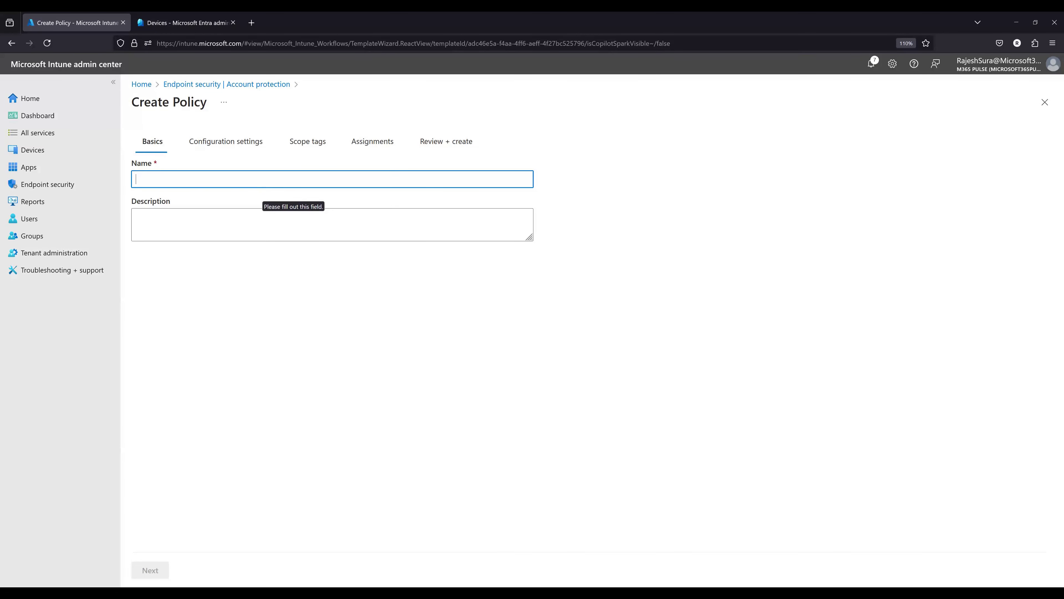
pyautogui.write('LAPS POlocy')
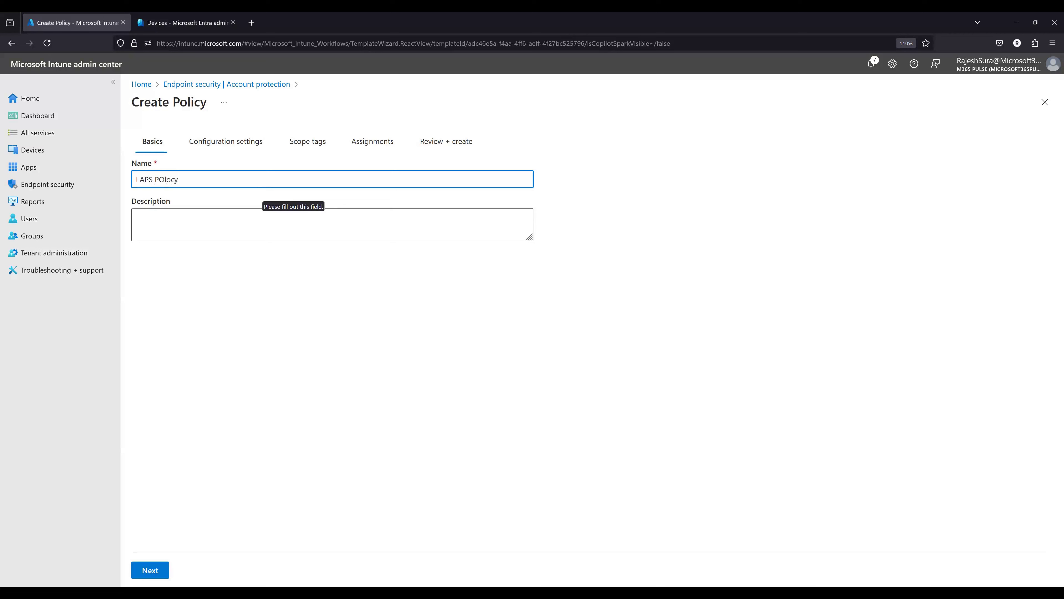
pyautogui.press('BackSpace')
pyautogui.press('BackSpace')
pyautogui.press('BackSpace')
pyautogui.press('BackSpace')
pyautogui.press('BackSpace')
pyautogui.write('olicy')
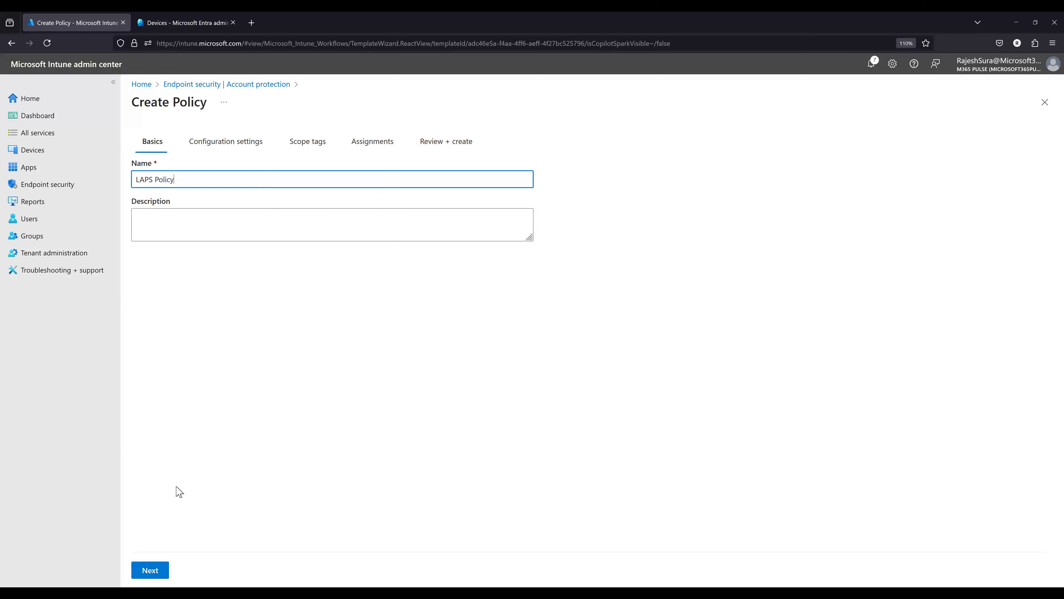
pyautogui.click(150, 570)
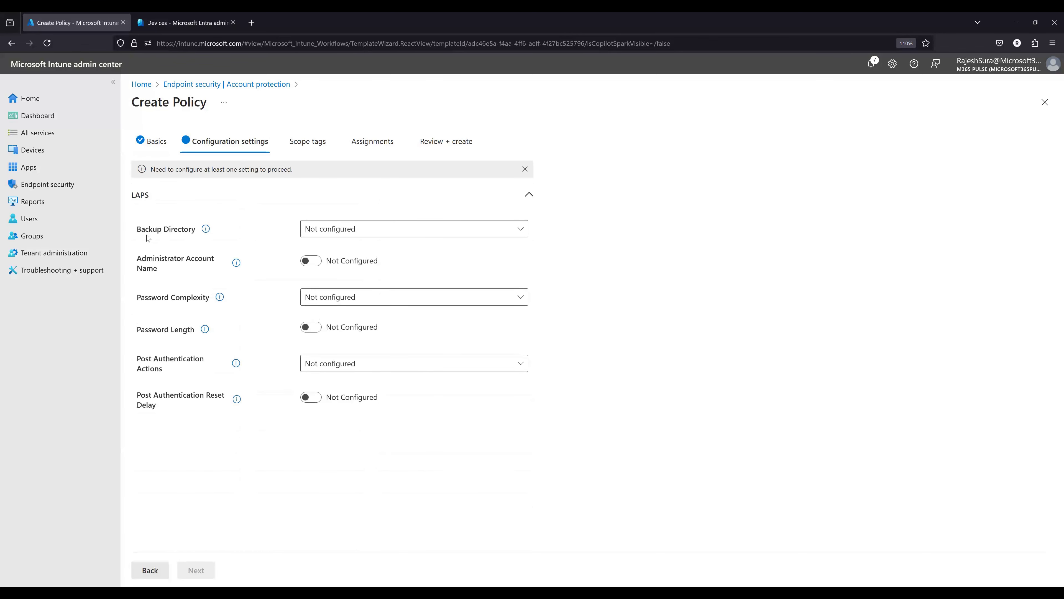
# - Set the backup directory to Backup the password to Azure AD only and configure the password age as 30 days
pyautogui.click(346, 229)
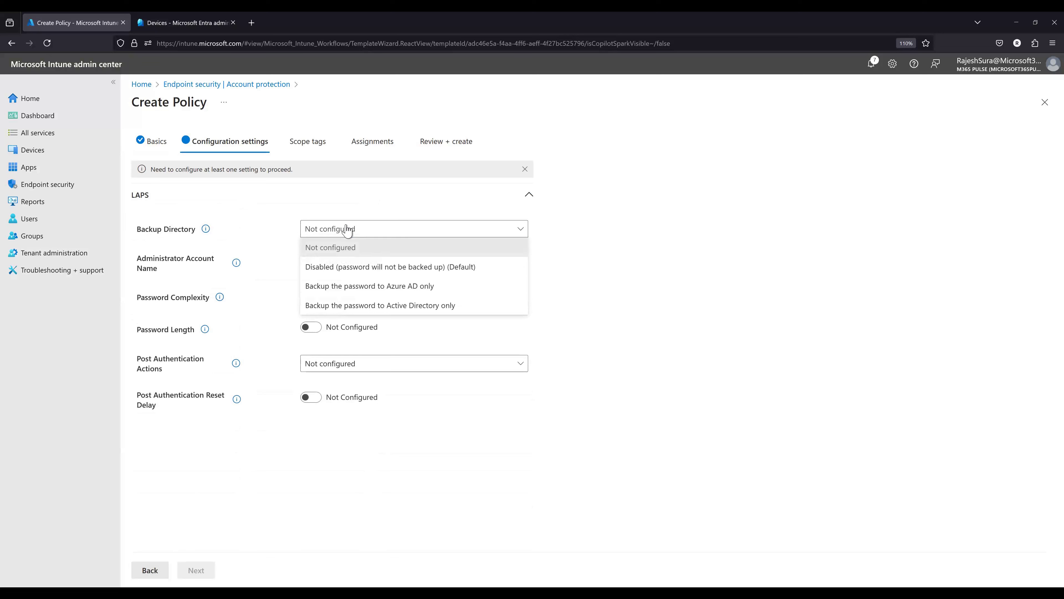
pyautogui.click(348, 286)
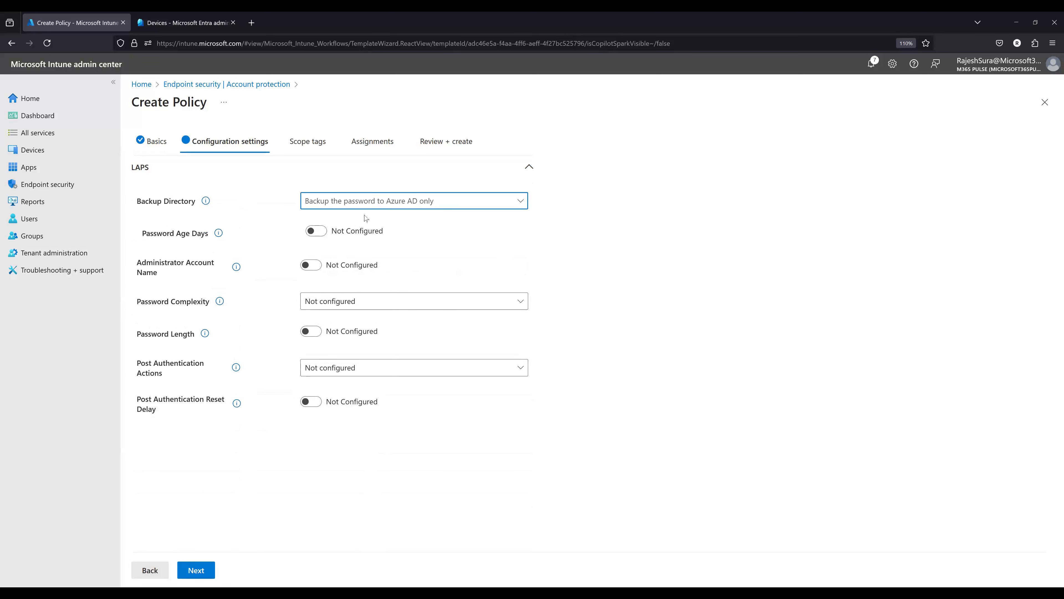
pyautogui.click(257, 246)
pyautogui.click(316, 231)
pyautogui.click(329, 247)
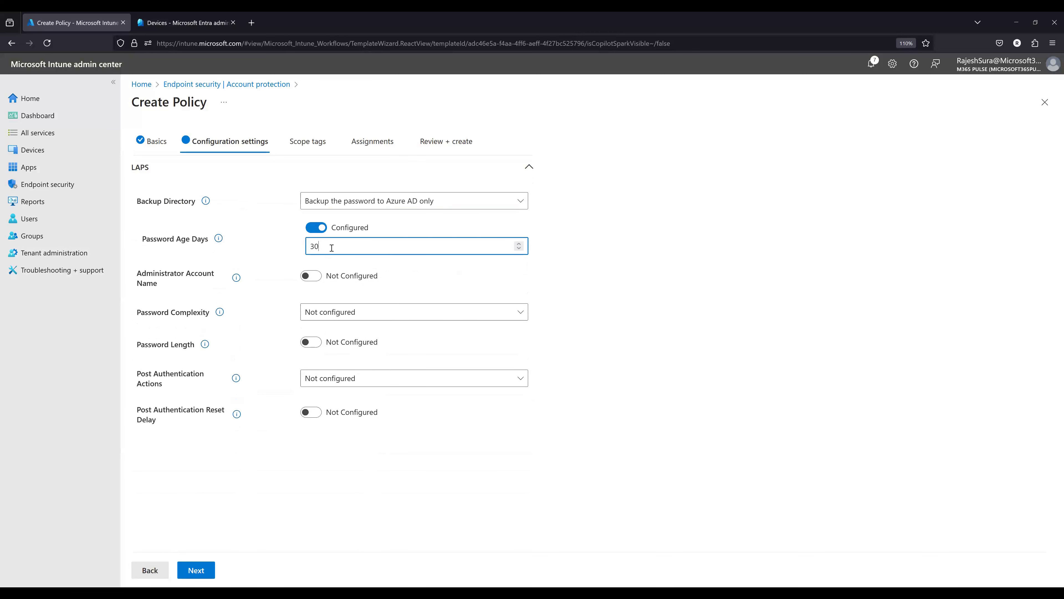
pyautogui.click(342, 286)
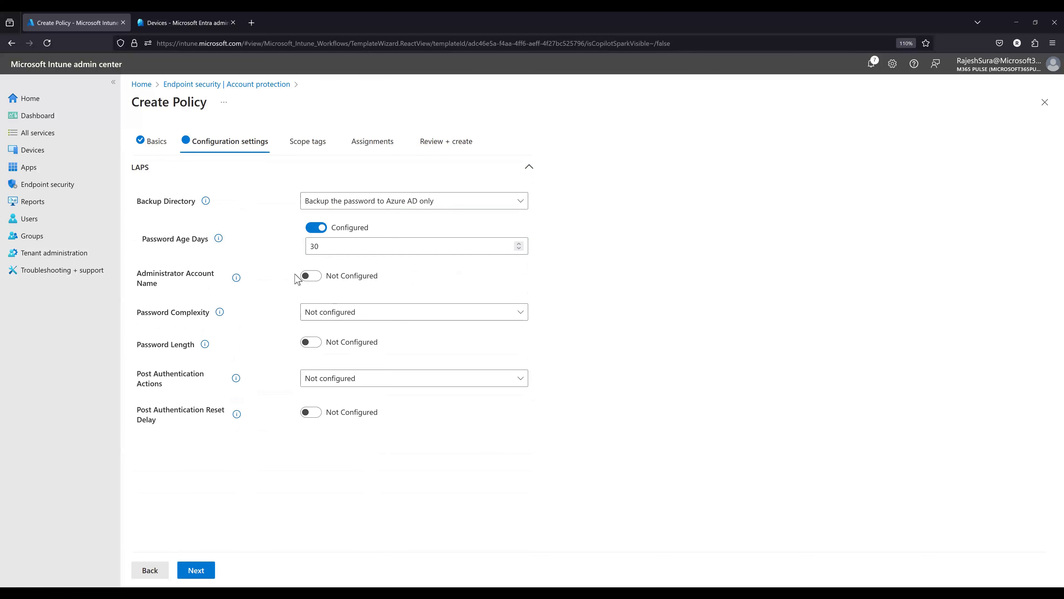
# - Try enabling the Administrator Account Name setting, return it to Not Configured and read its description
pyautogui.click(305, 277)
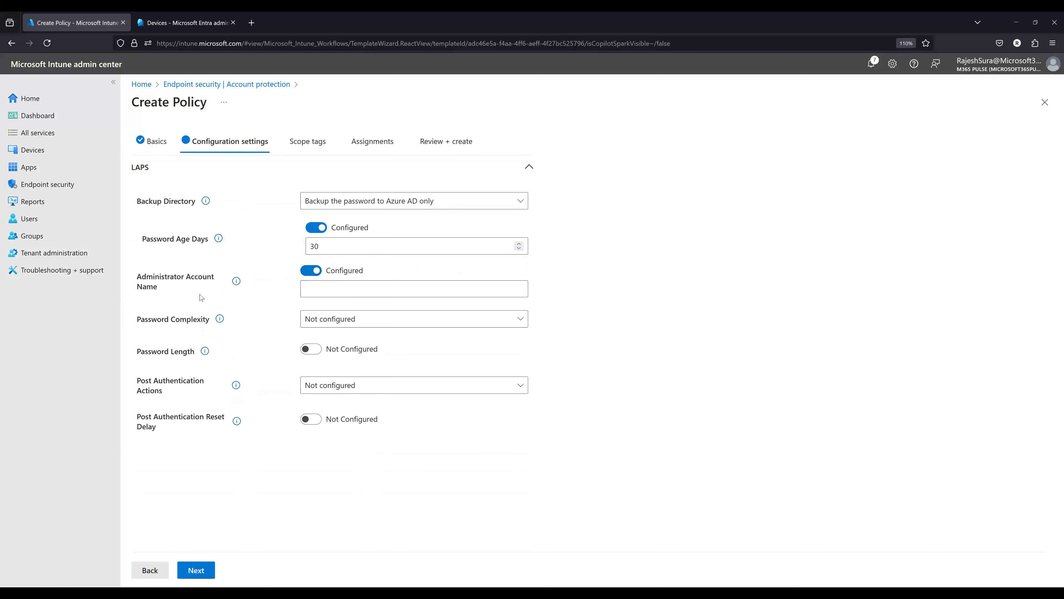
pyautogui.click(311, 276)
pyautogui.moveTo(237, 277)
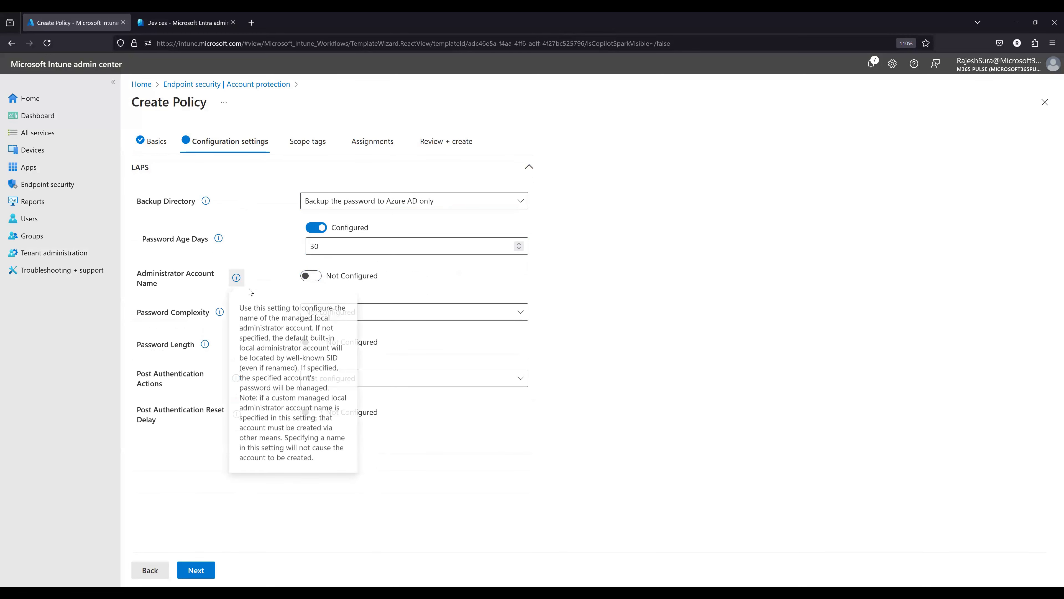